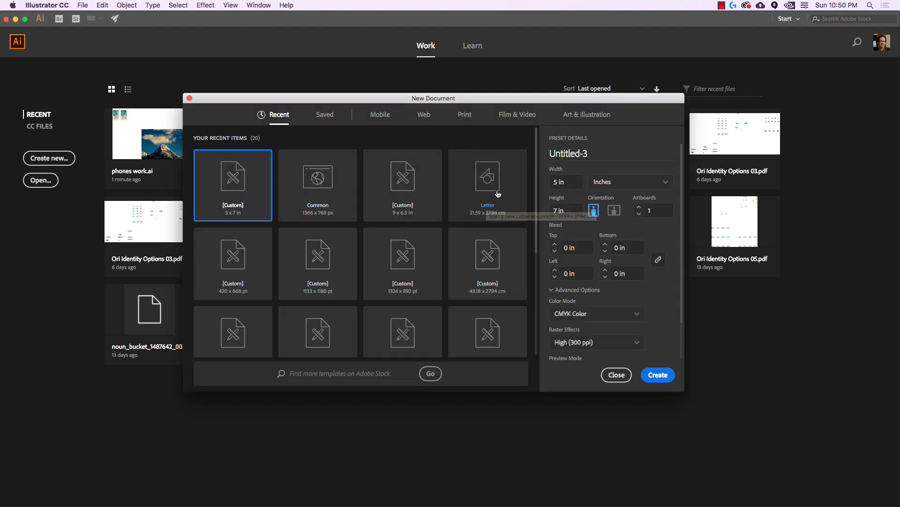
Create a Print document in inches, 17 in wide by 11 in high
click(469, 121)
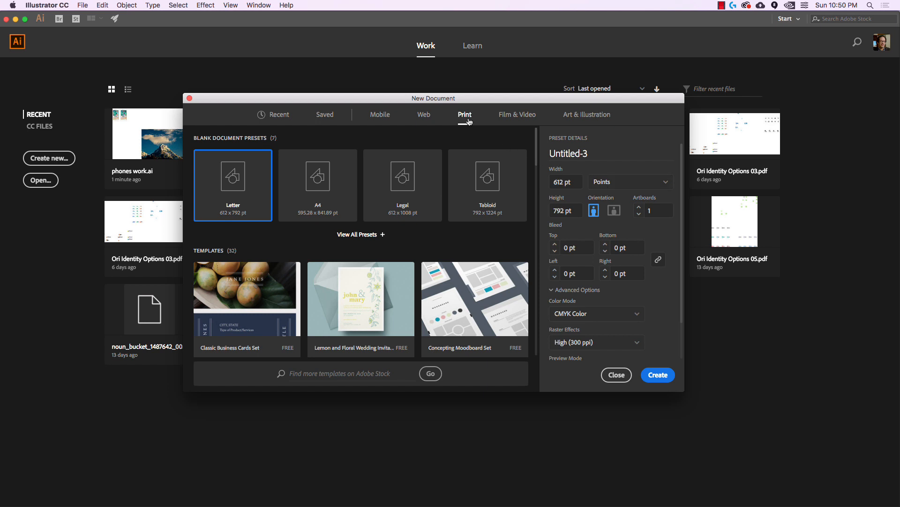
click(633, 184)
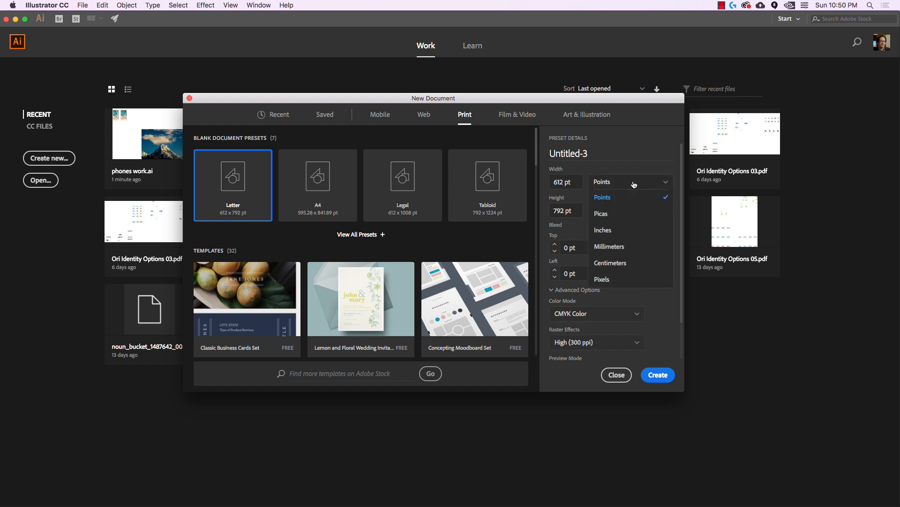
click(626, 230)
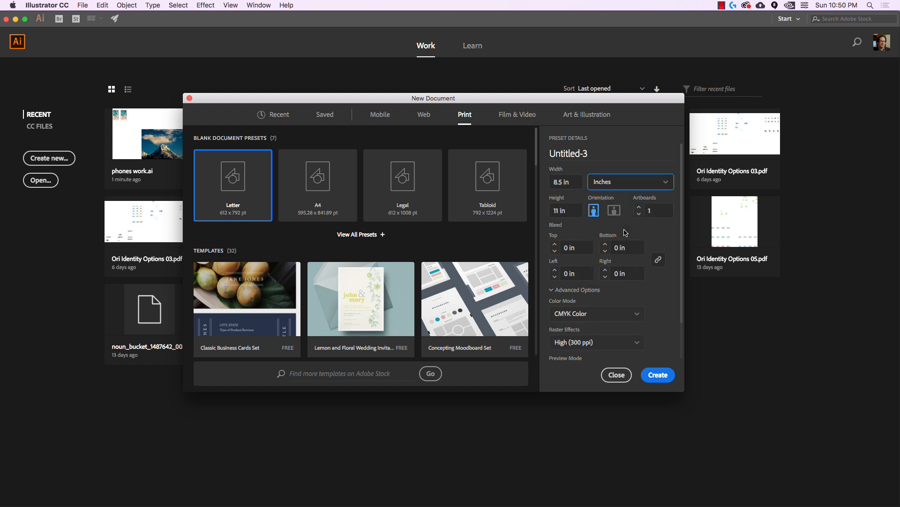
click(576, 183)
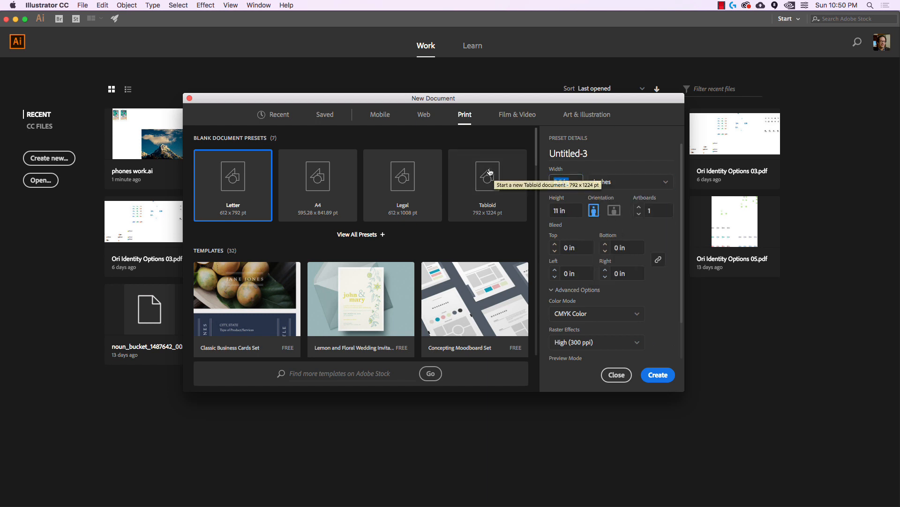
key(Tab)
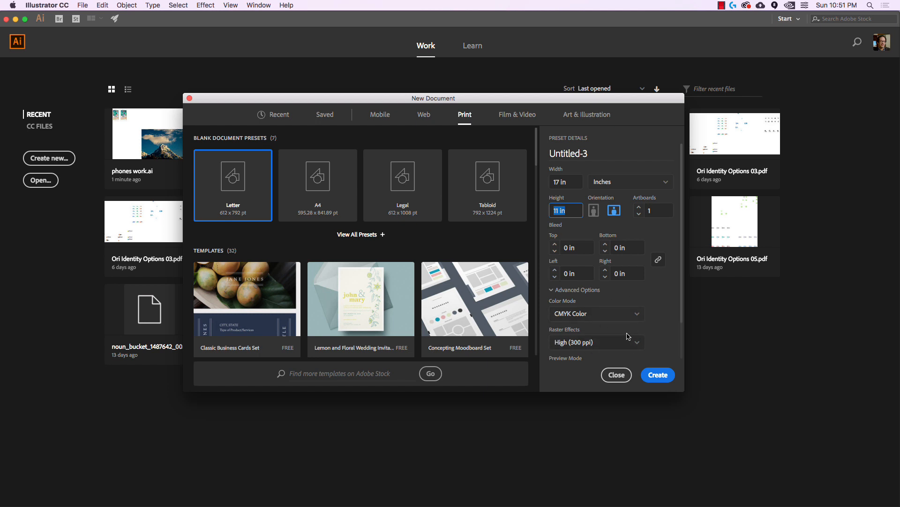
click(662, 377)
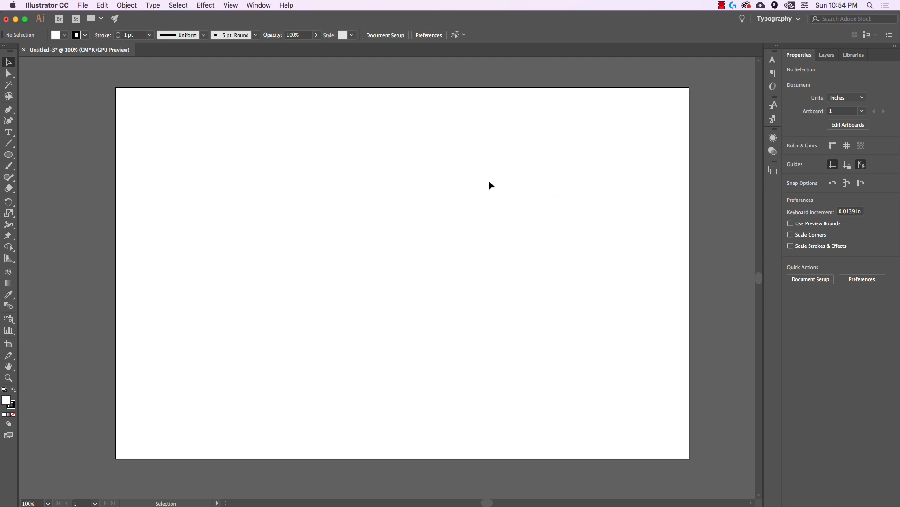
Place Apple-iPhone7-Plus-Gold-1-3x.jpg from the Desktop as a linked image
click(84, 6)
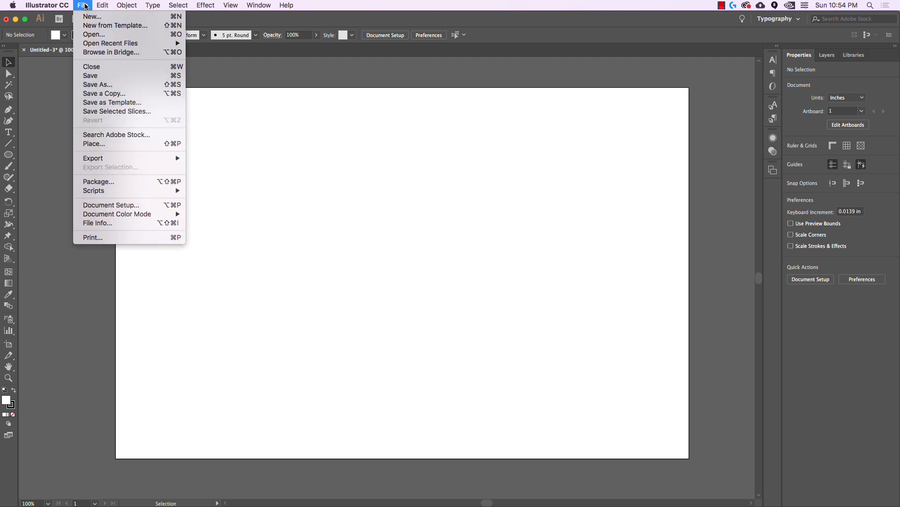
click(118, 144)
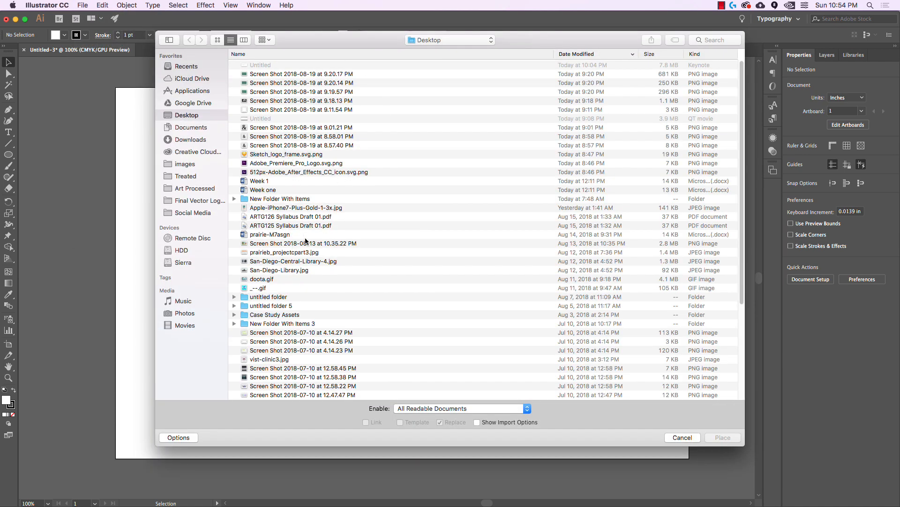
click(304, 209)
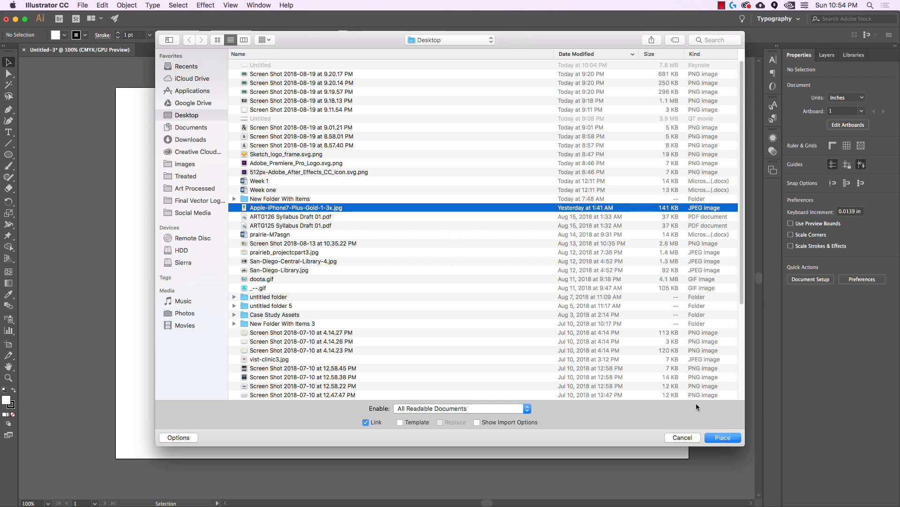
click(734, 438)
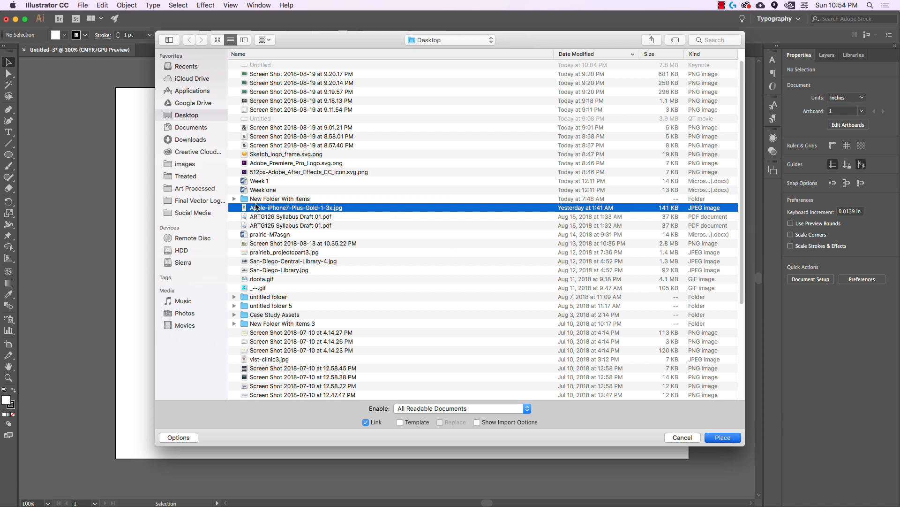
drag(257, 208, 261, 207)
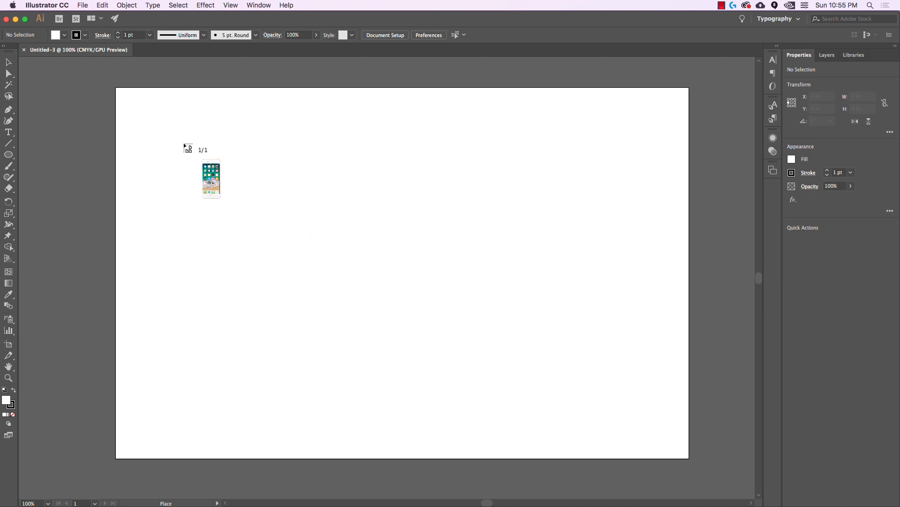
Drag out the iPhone photo large and position it on the left of the artboard
drag(175, 136, 481, 407)
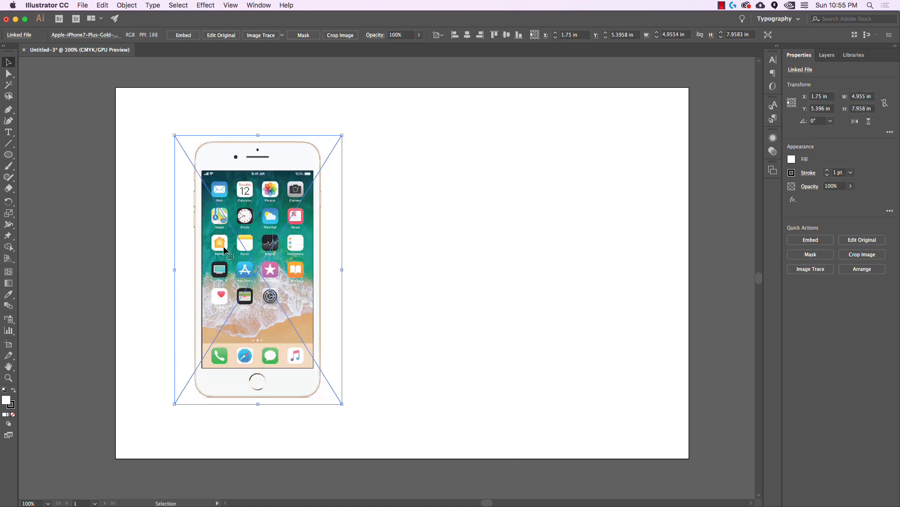
drag(303, 174, 326, 170)
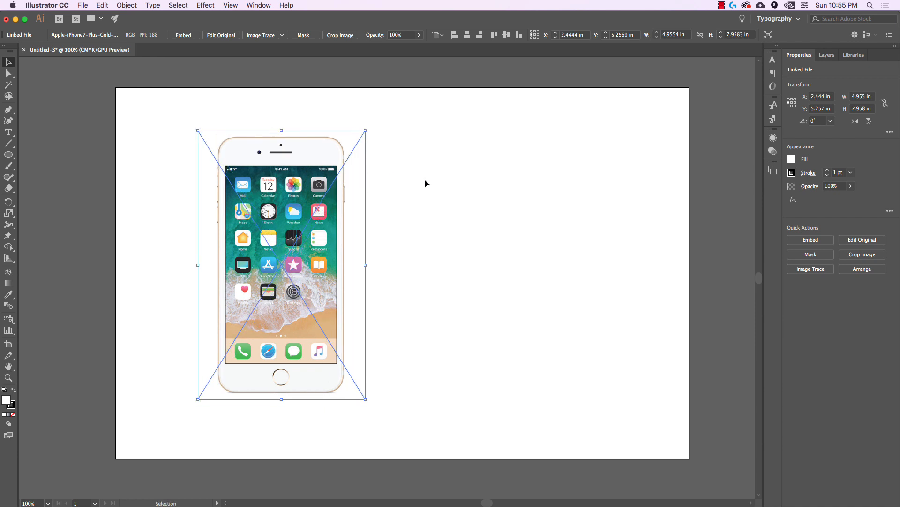
click(421, 184)
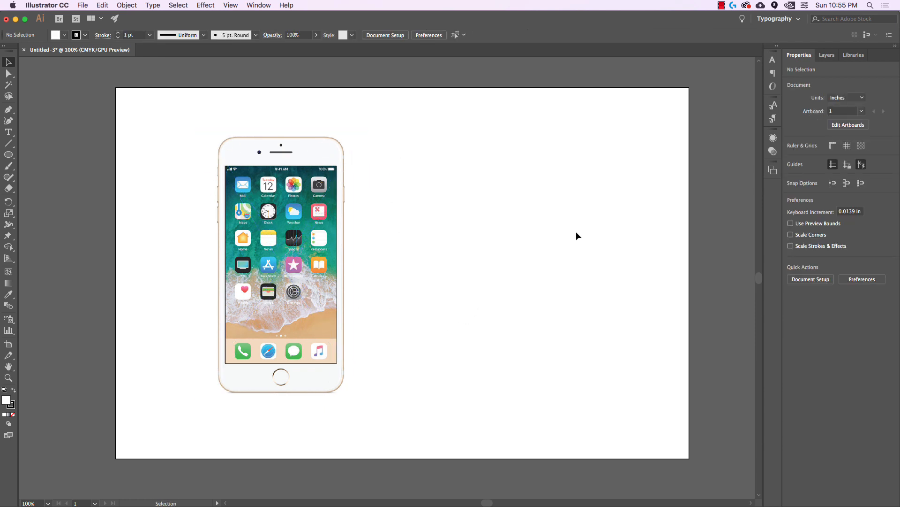
drag(333, 187, 322, 187)
click(157, 303)
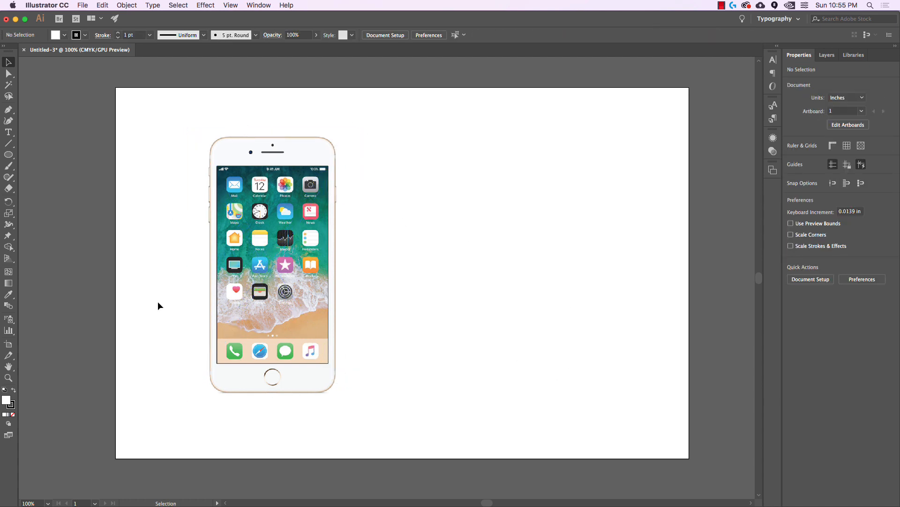
Duplicate the photo horizontally to the right side of the artboard
click(314, 153)
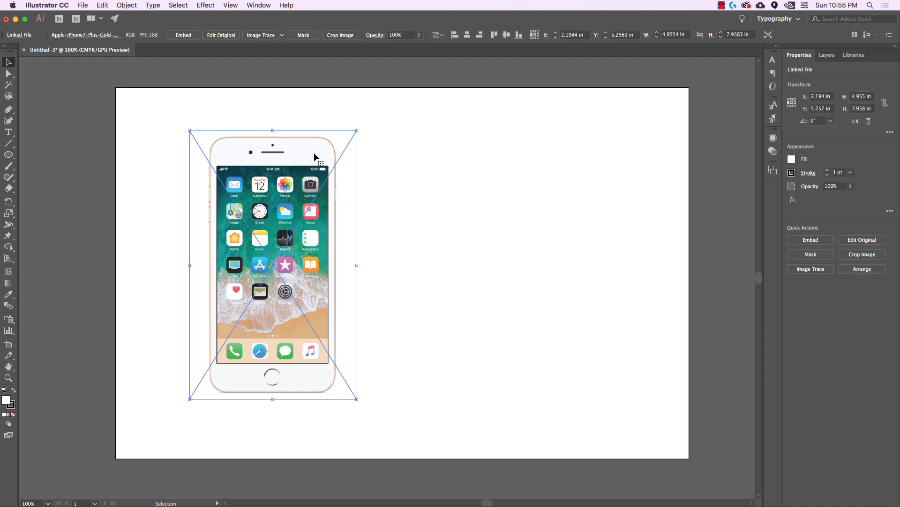
drag(315, 156, 580, 190)
click(659, 205)
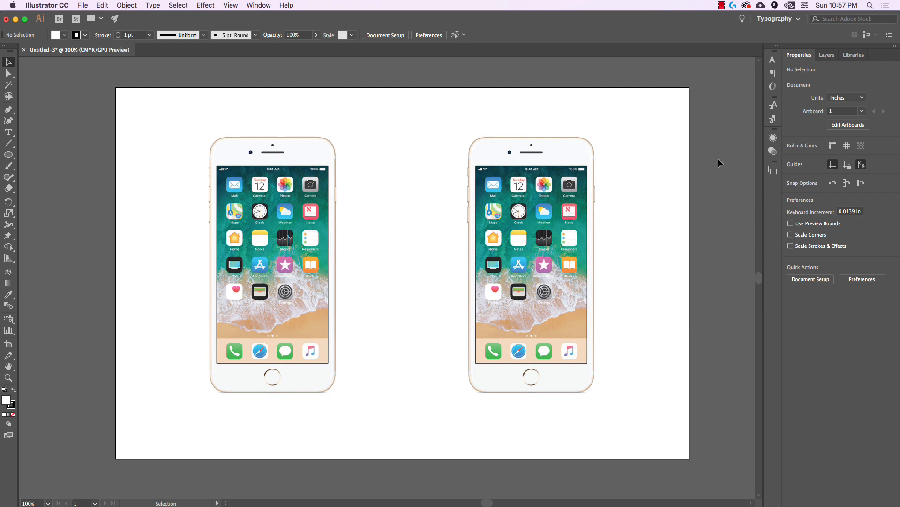
Show the Layers panel and add a new layer named Vector
click(827, 56)
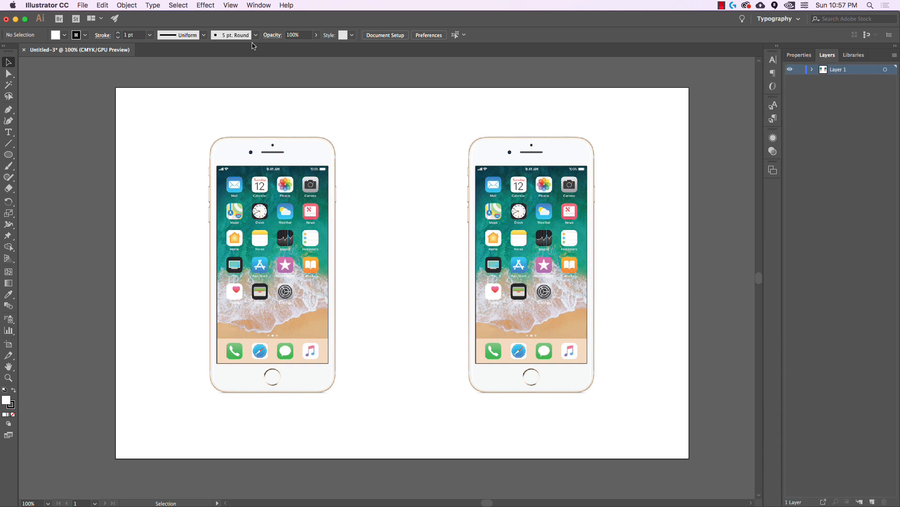
click(252, 4)
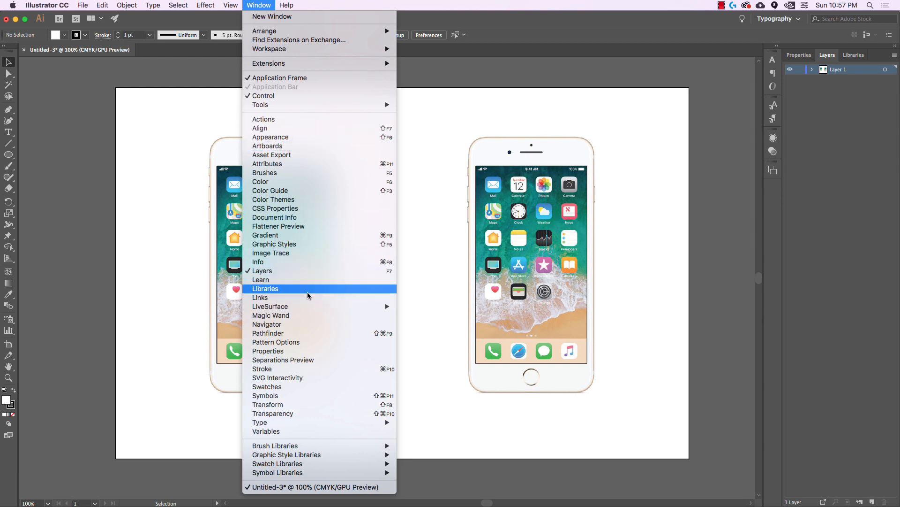
click(304, 274)
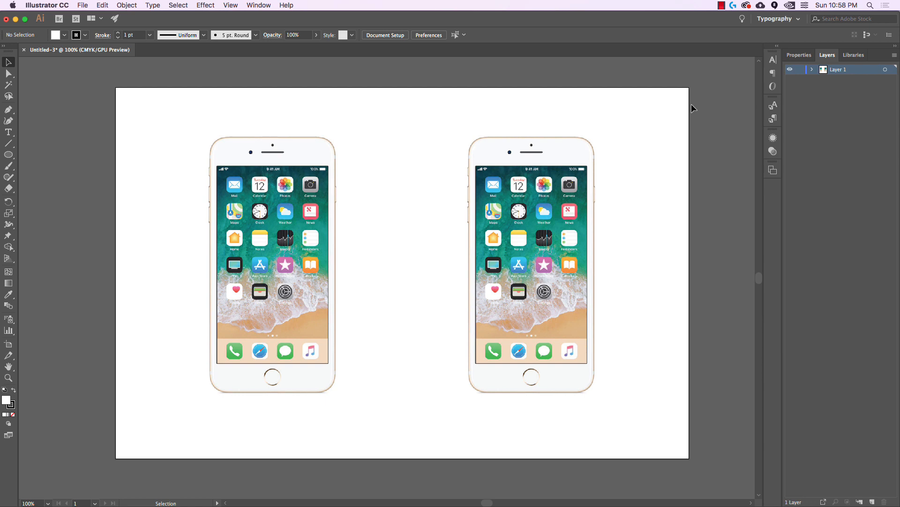
click(873, 502)
double_click(839, 70)
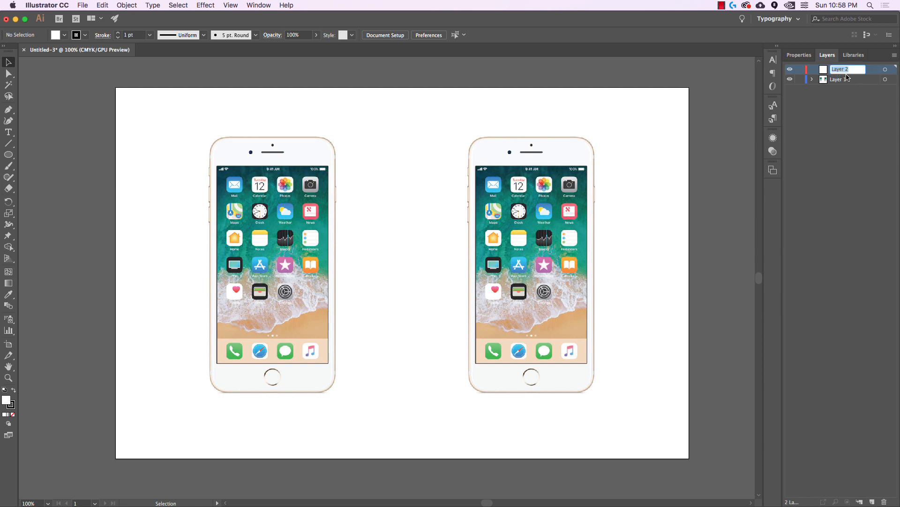
text(Vector)
key(Return)
Rename Layer 1 to Raster
click(840, 81)
double_click(840, 81)
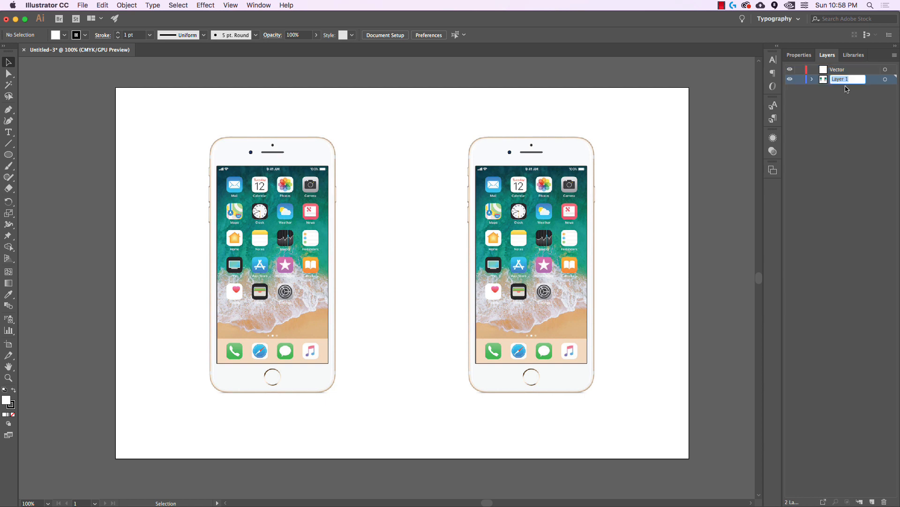
text(Raster)
key(Return)
Lock the Raster layer, confirm the photos can't be selected, and make Vector active
click(800, 80)
drag(640, 120, 441, 428)
drag(612, 123, 492, 301)
drag(446, 114, 643, 408)
click(800, 79)
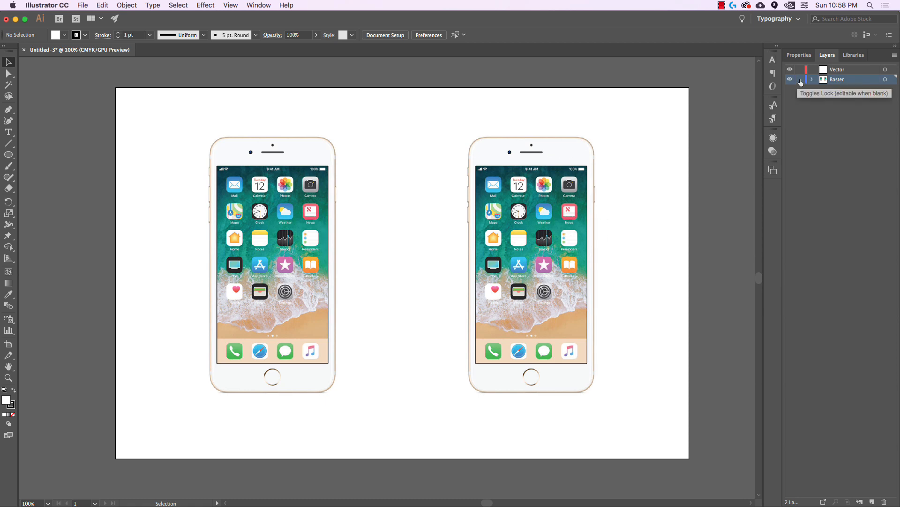
drag(639, 103, 121, 430)
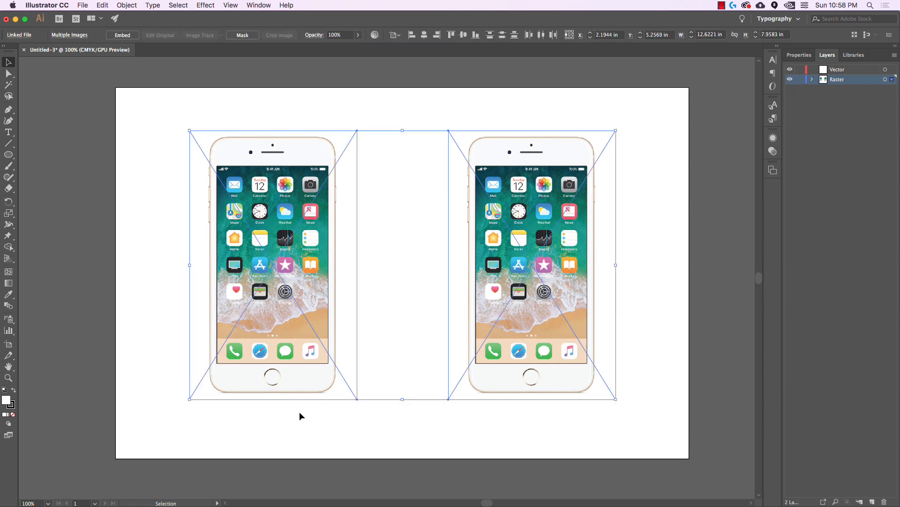
click(650, 171)
click(801, 79)
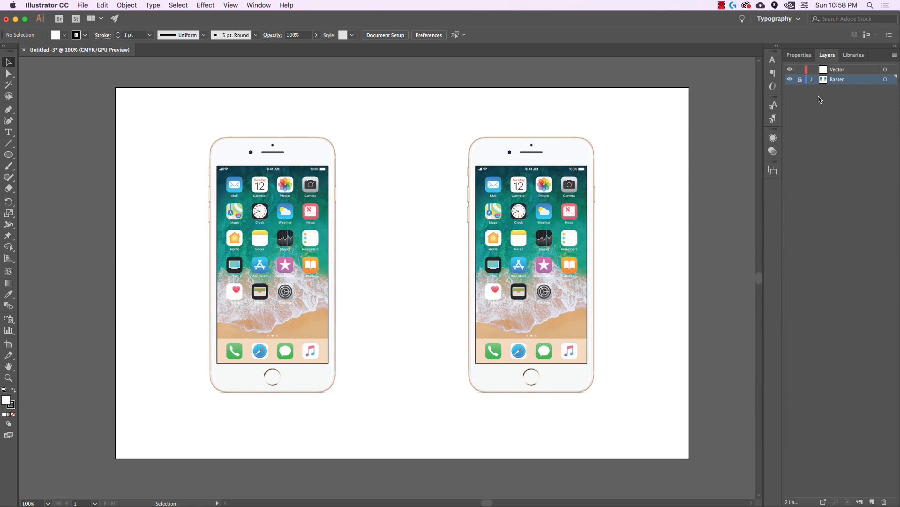
click(845, 70)
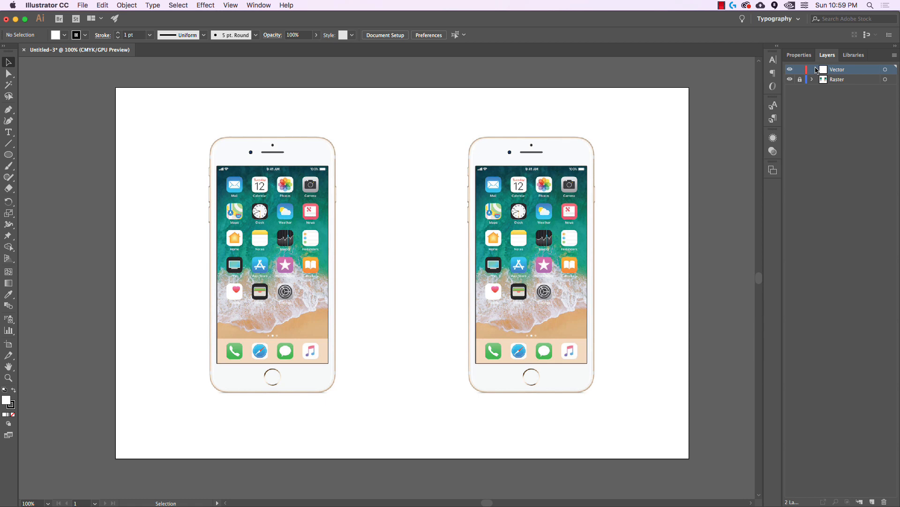
scroll(607, 246, up, 1)
drag(653, 253, 619, 247)
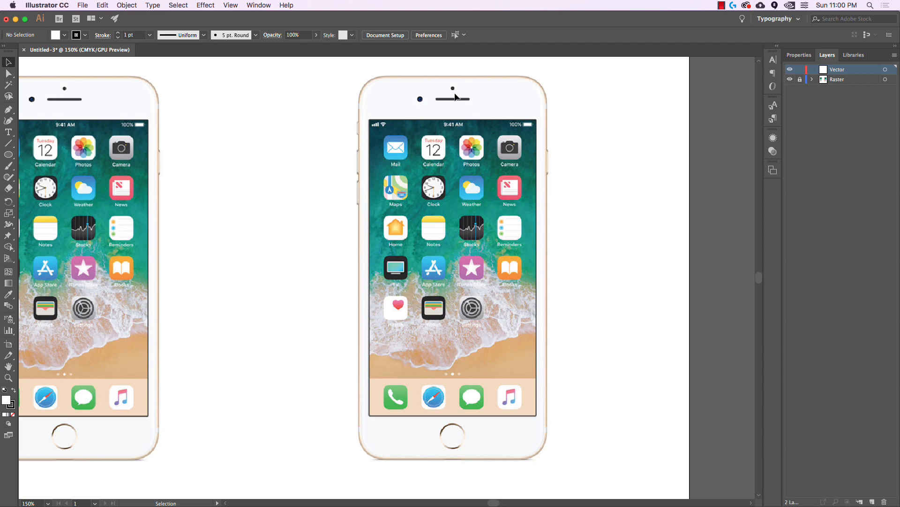
scroll(455, 97, up, 1)
scroll(454, 96, up, 2)
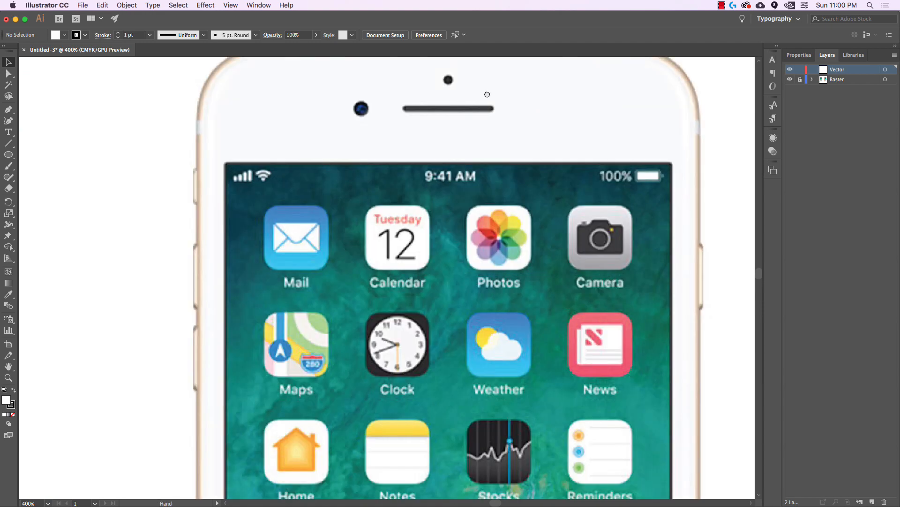
drag(485, 94, 481, 143)
scroll(481, 143, up, 1)
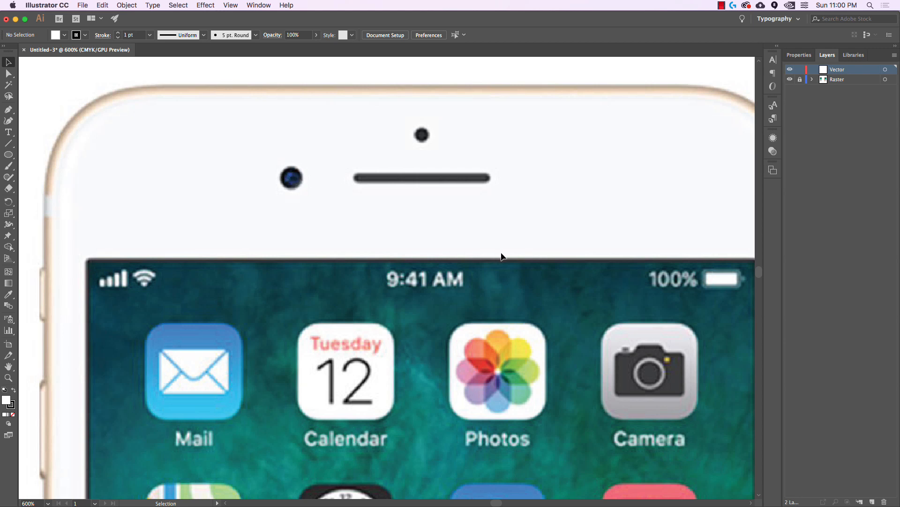
drag(513, 247, 387, 217)
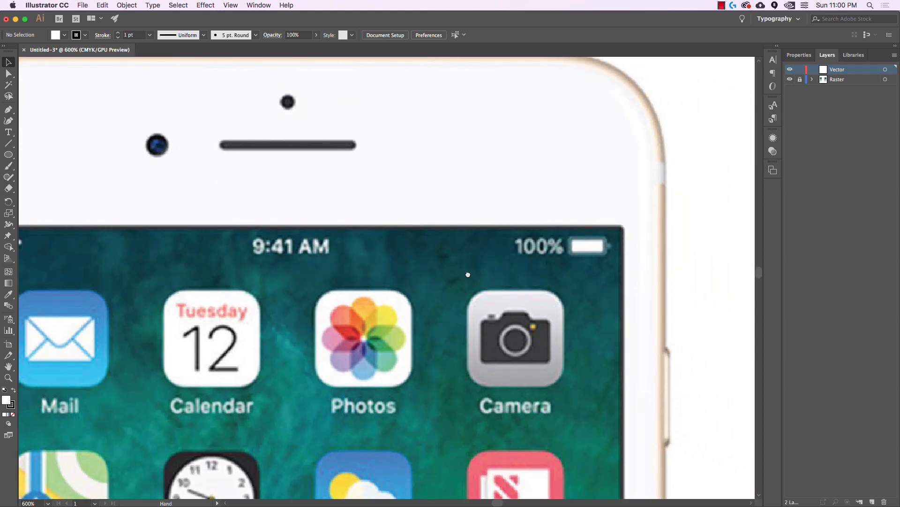
drag(468, 275, 493, 247)
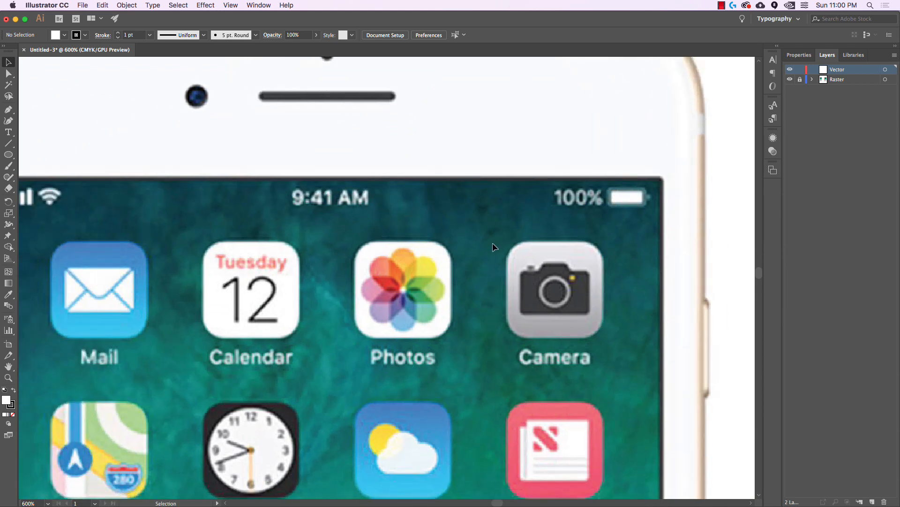
scroll(493, 243, down, 1)
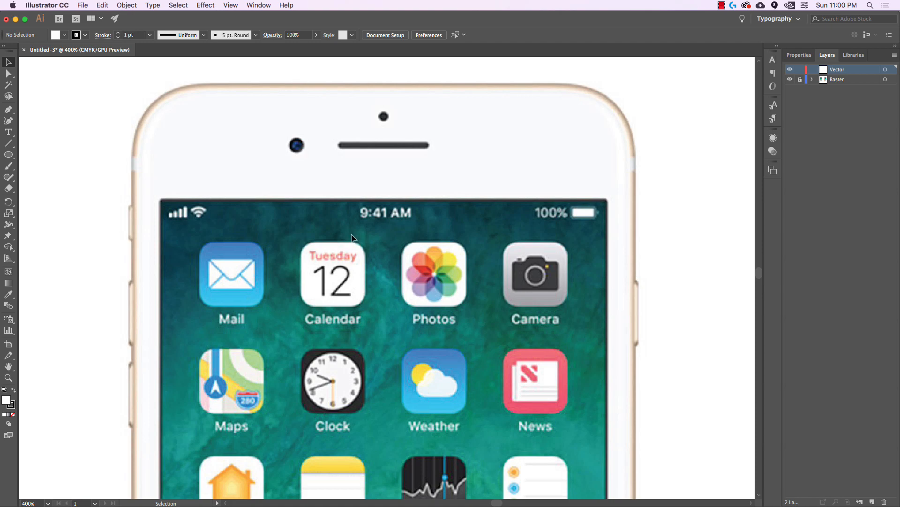
scroll(352, 234, down, 2)
drag(419, 299, 418, 182)
scroll(419, 184, down, 1)
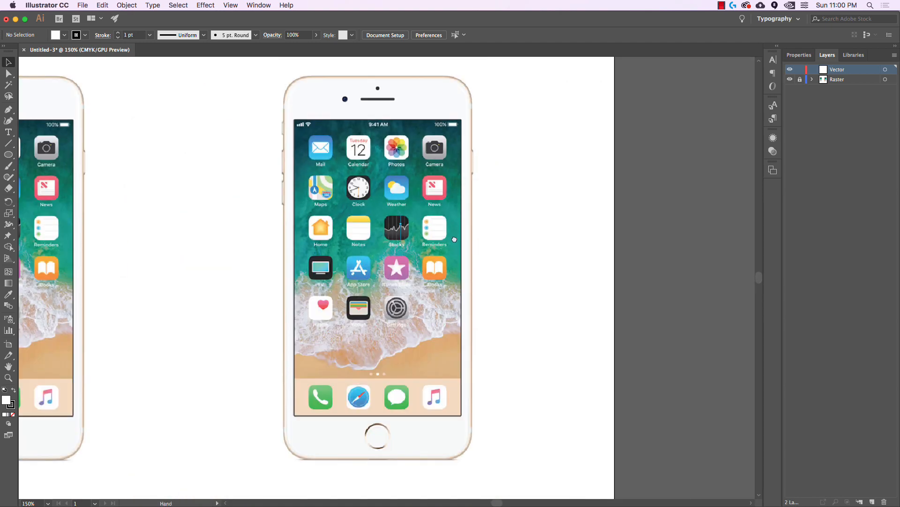
Draw a 3.7407 × 7.5741 in rectangle over the entire right phone photo
drag(454, 239, 479, 240)
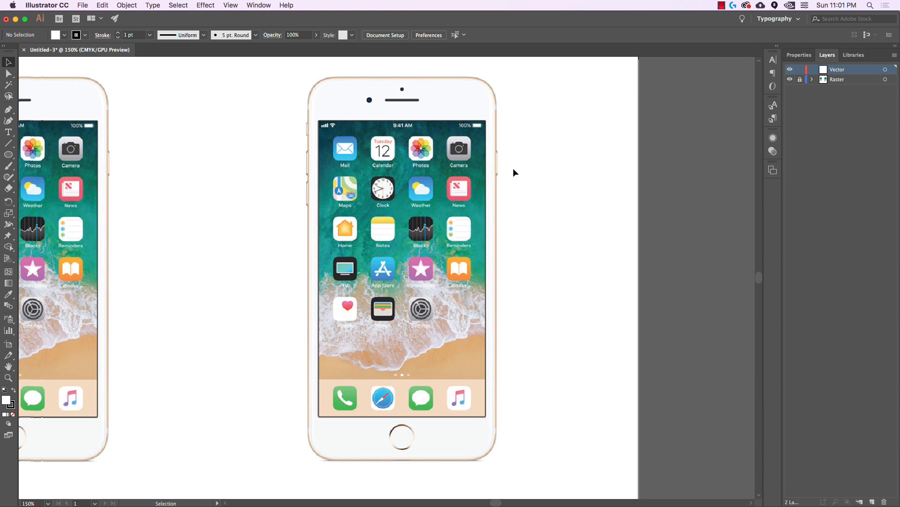
drag(526, 177, 505, 172)
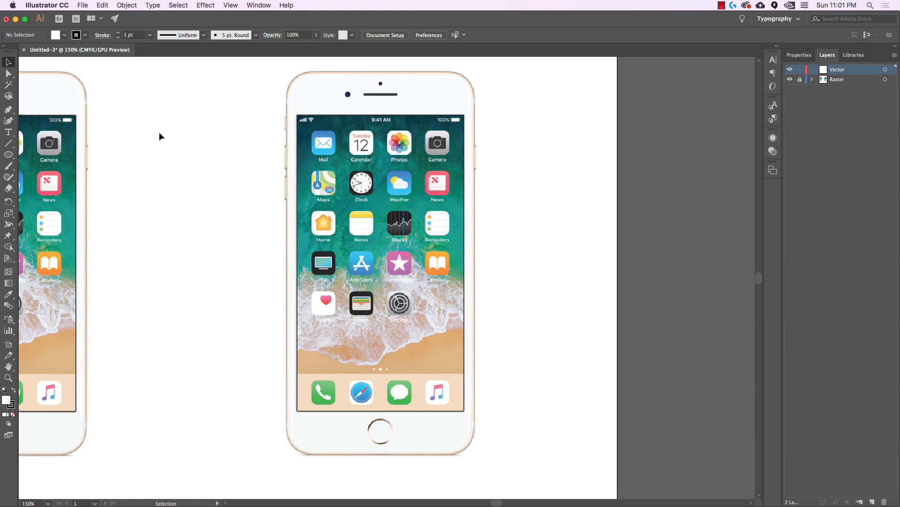
drag(8, 154, 30, 154)
drag(285, 70, 474, 454)
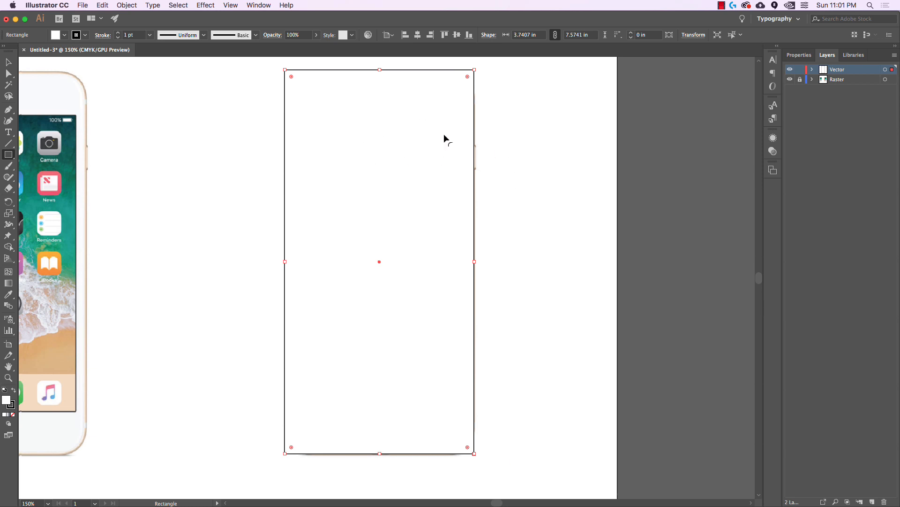
Set the rectangle's opacity to 50%
click(303, 34)
text(50)
key(Return)
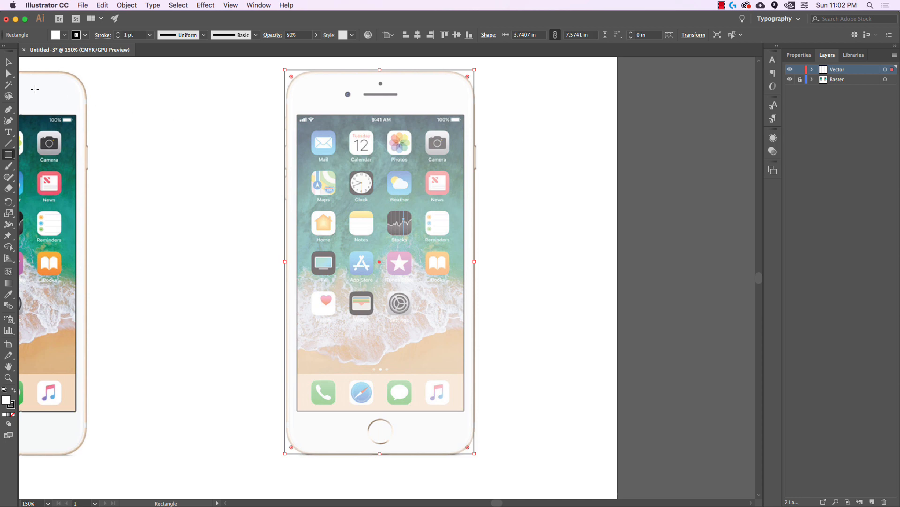
Resize the rectangle so its top-left corner meets the phone's corner
click(8, 62)
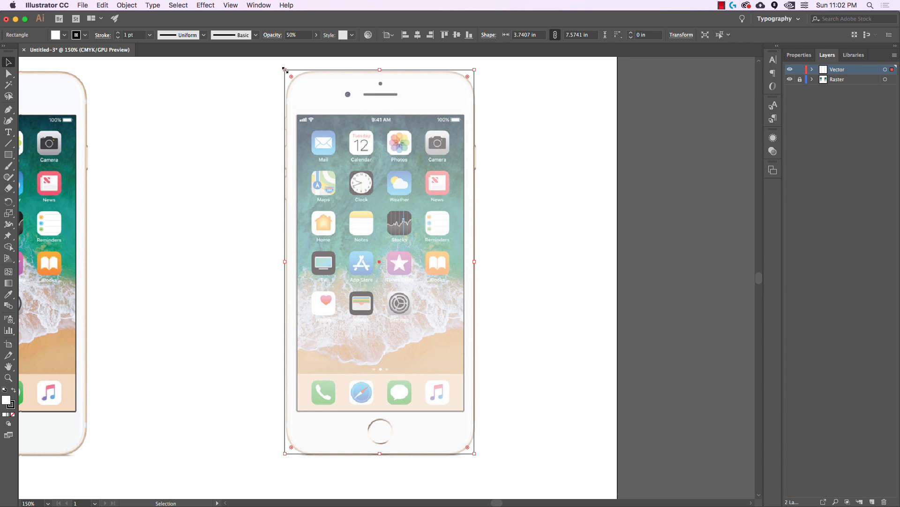
scroll(285, 69, up, 3)
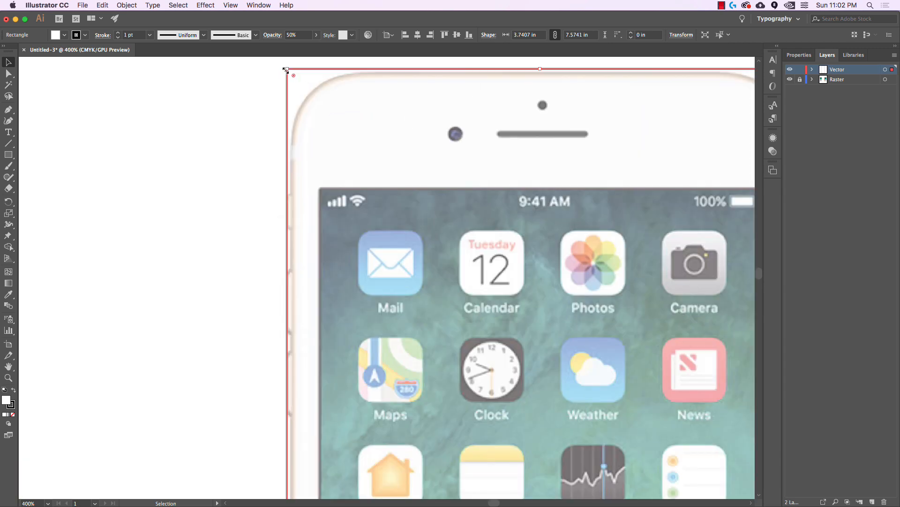
drag(289, 70, 357, 132)
scroll(281, 83, right, 2)
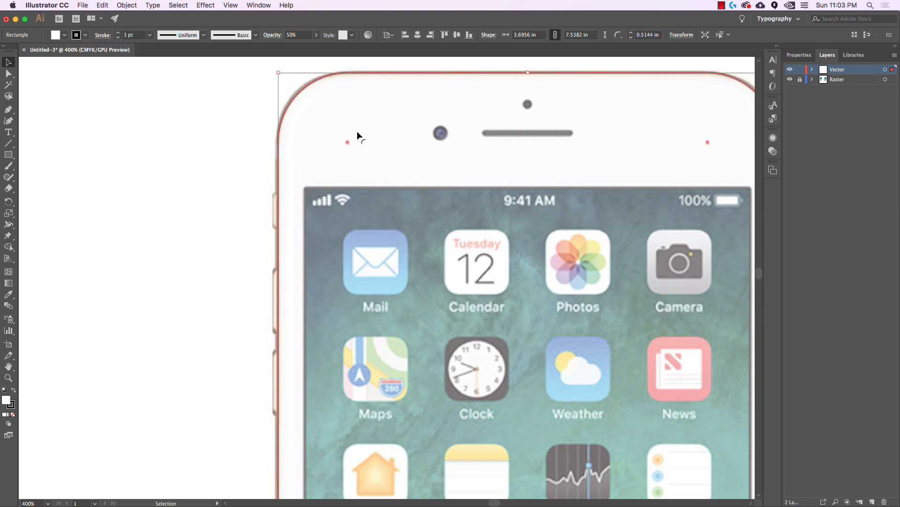
key(space)
Round the corners to 0.5144 in and fit the rectangle to 3.6956 × 7.5382 in
drag(702, 260, 545, 197)
scroll(545, 197, down, 15)
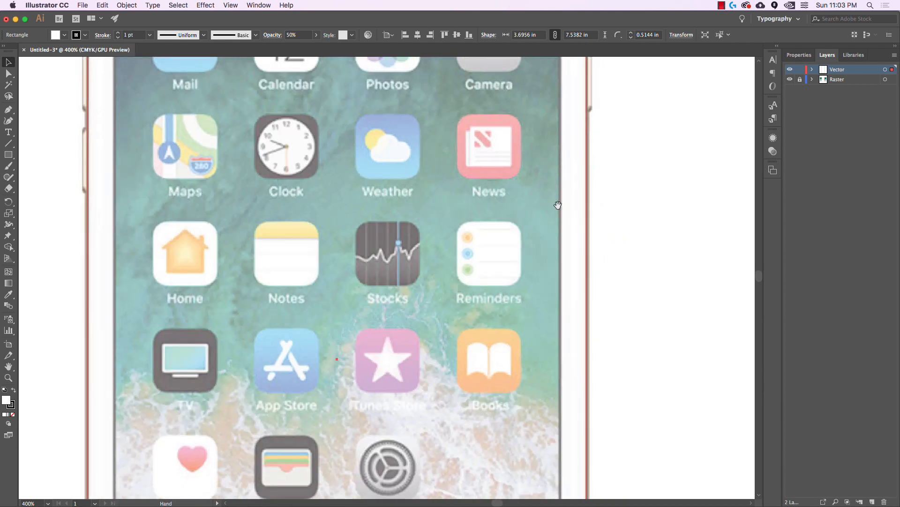
scroll(572, 257, down, 3)
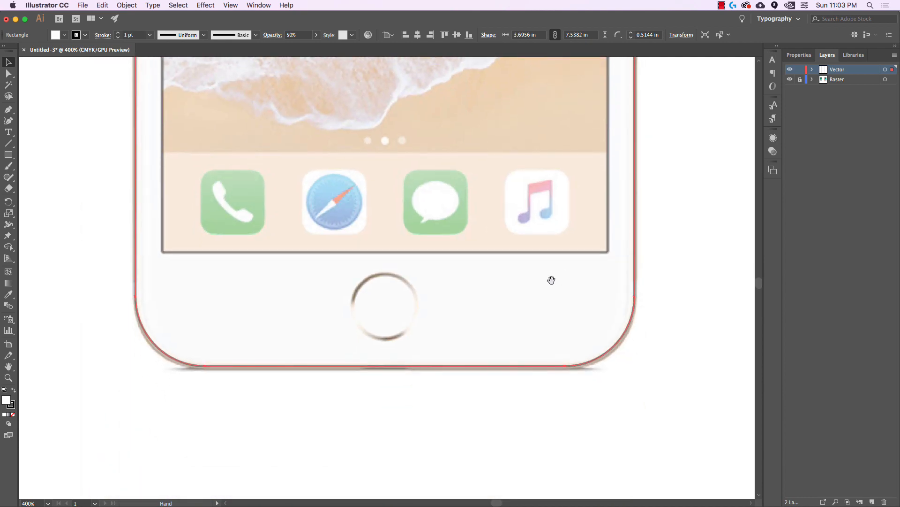
drag(507, 282, 618, 288)
drag(495, 288, 563, 364)
drag(410, 339, 380, 298)
drag(680, 332, 491, 299)
drag(645, 166, 625, 261)
scroll(625, 261, up, 15)
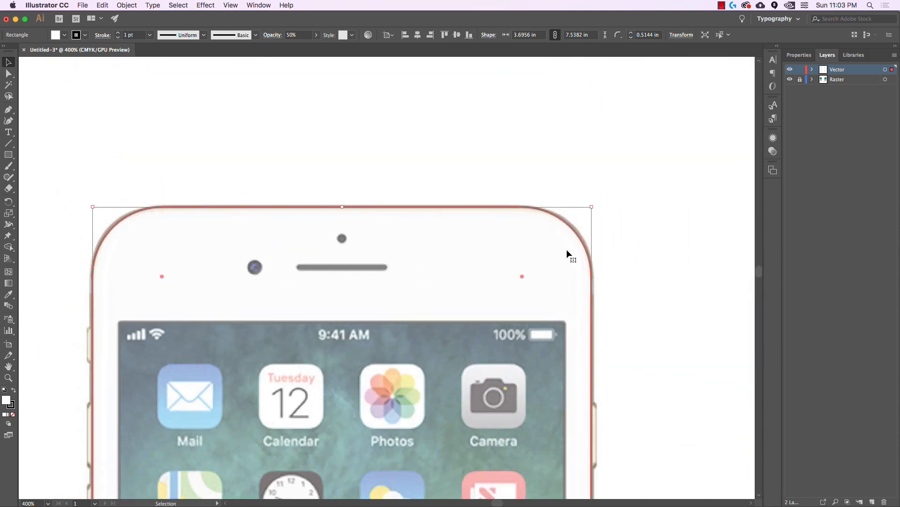
scroll(615, 232, left, 3)
scroll(615, 233, down, 2)
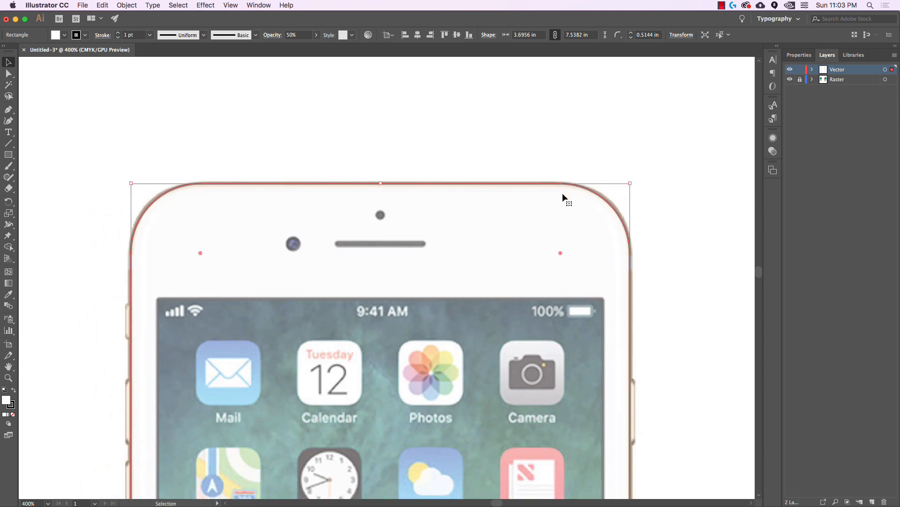
click(510, 156)
drag(506, 151, 585, 216)
Review the fill swatches without changing them, then deselect the rounded rectangle
click(64, 34)
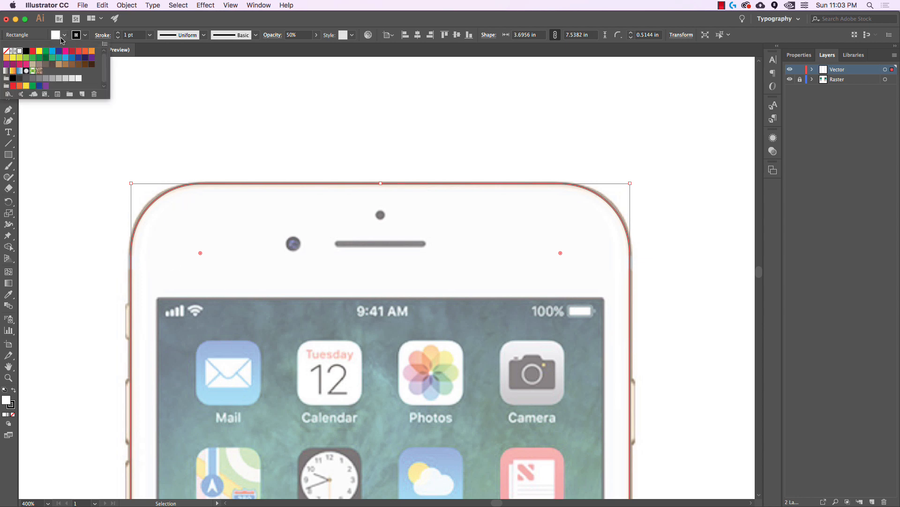
click(65, 36)
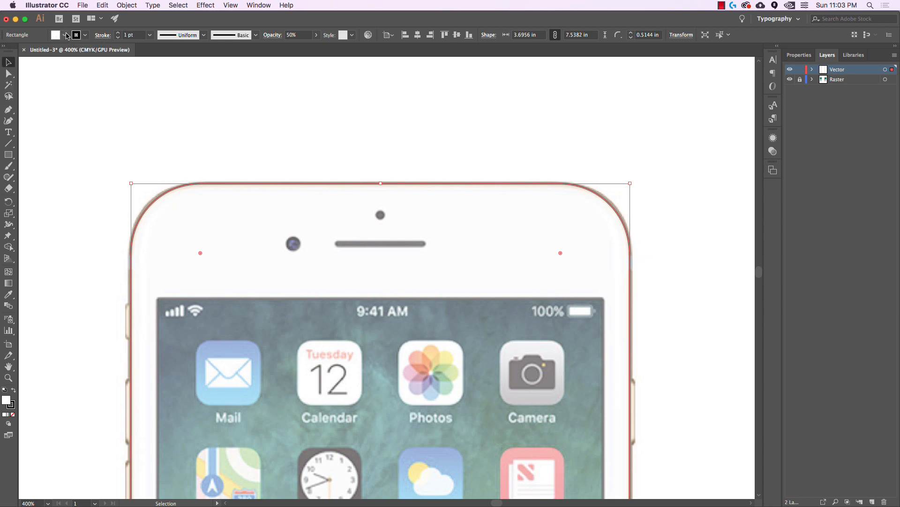
click(65, 36)
click(93, 29)
drag(169, 197, 294, 193)
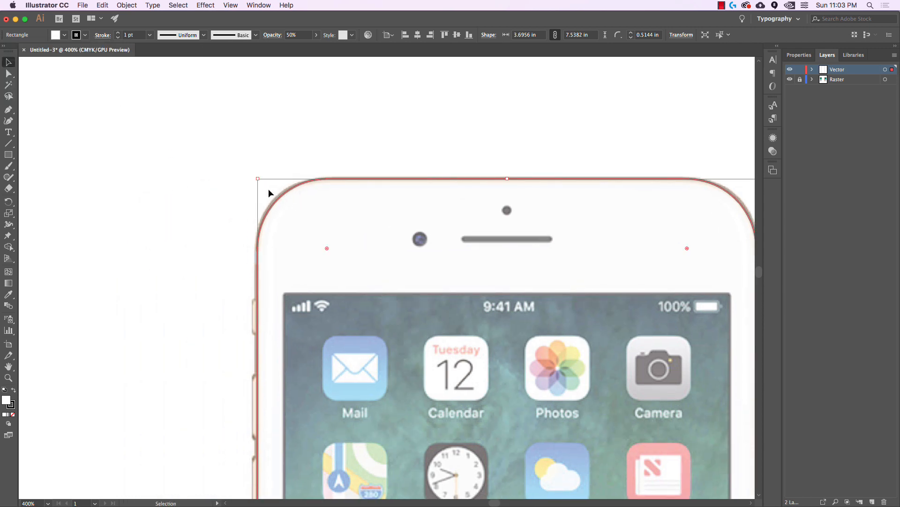
drag(194, 240, 224, 237)
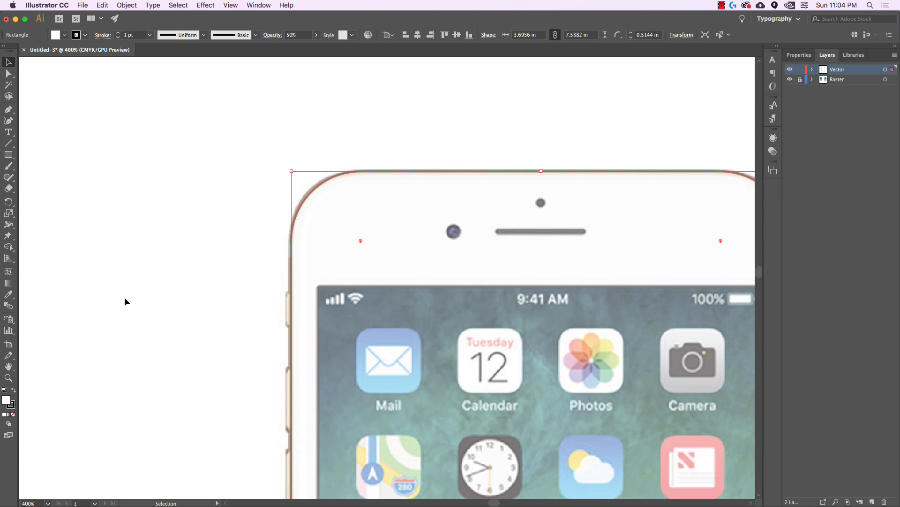
click(159, 287)
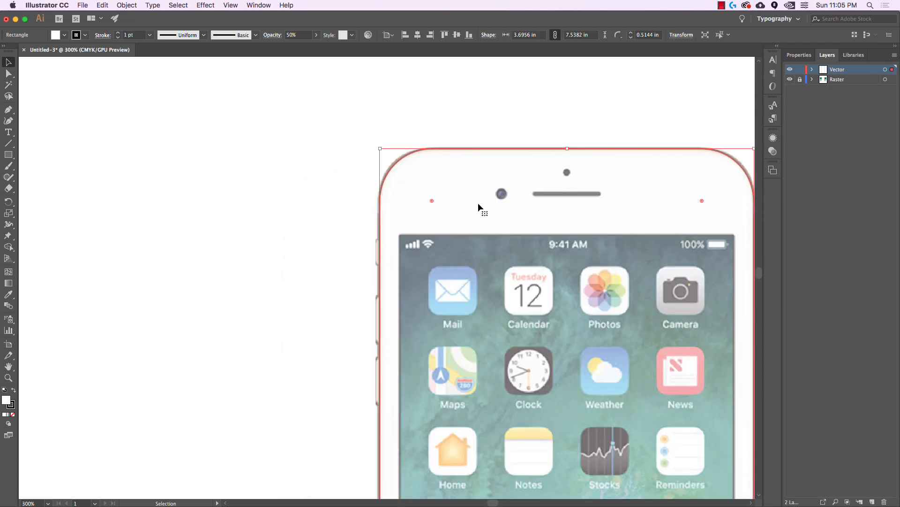
click(351, 110)
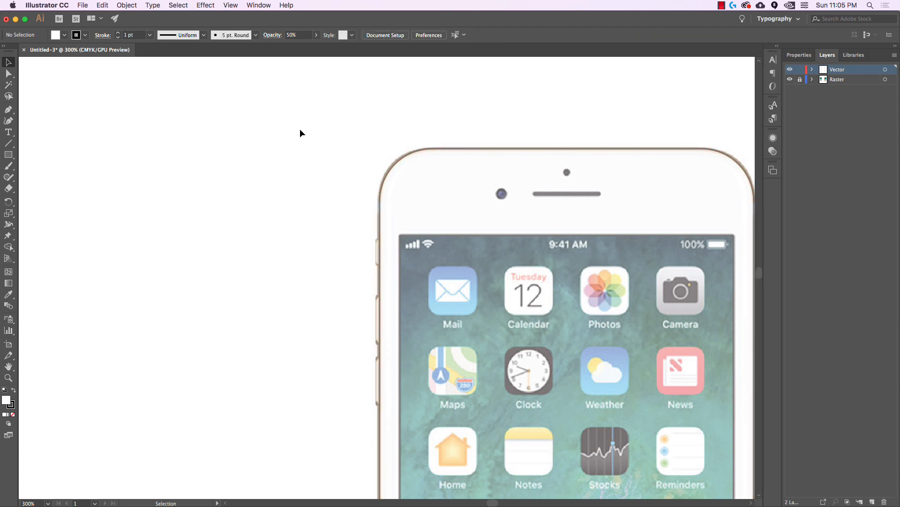
Eyedrop the phone's gold edge and save it as swatch C=11 M=20 Y=27 K=0
drag(139, 227, 545, 213)
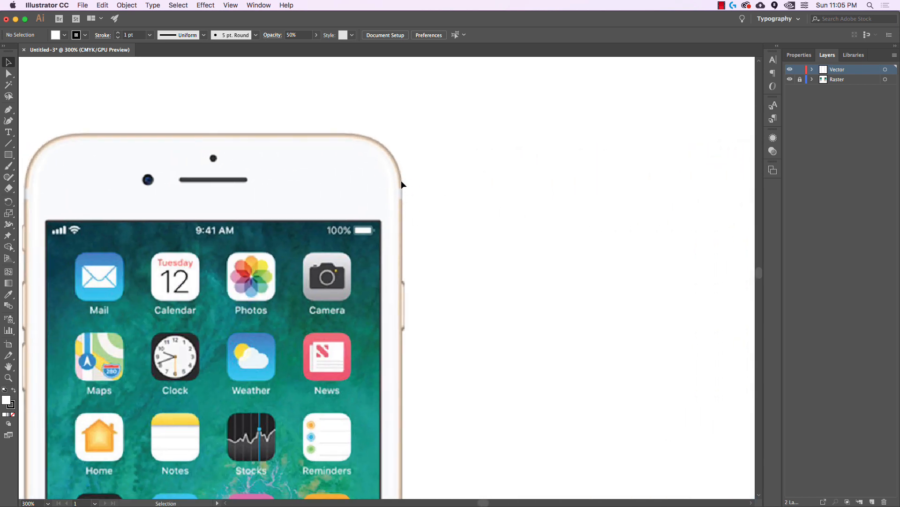
scroll(401, 187, up, 3)
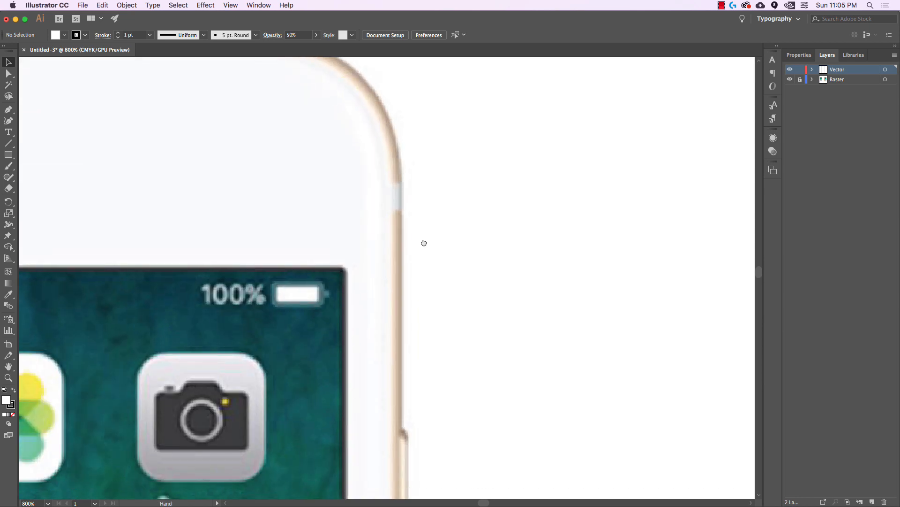
click(8, 295)
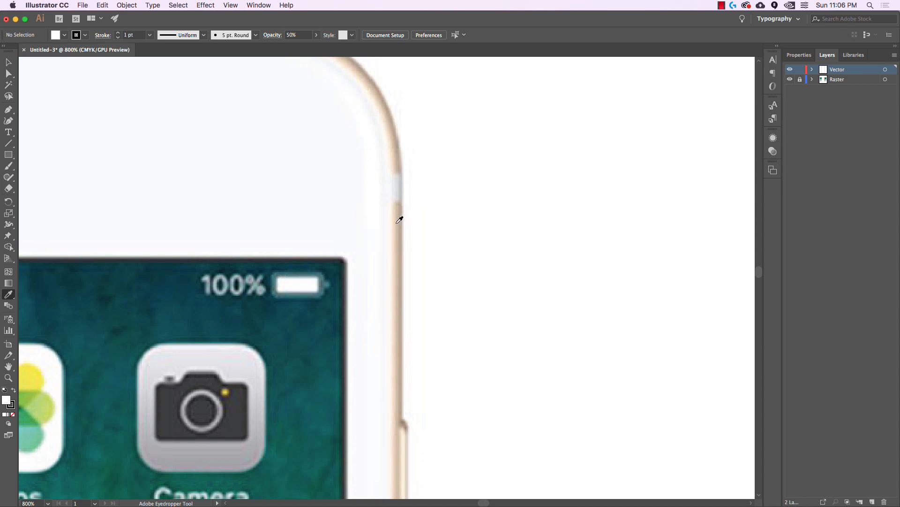
click(400, 220)
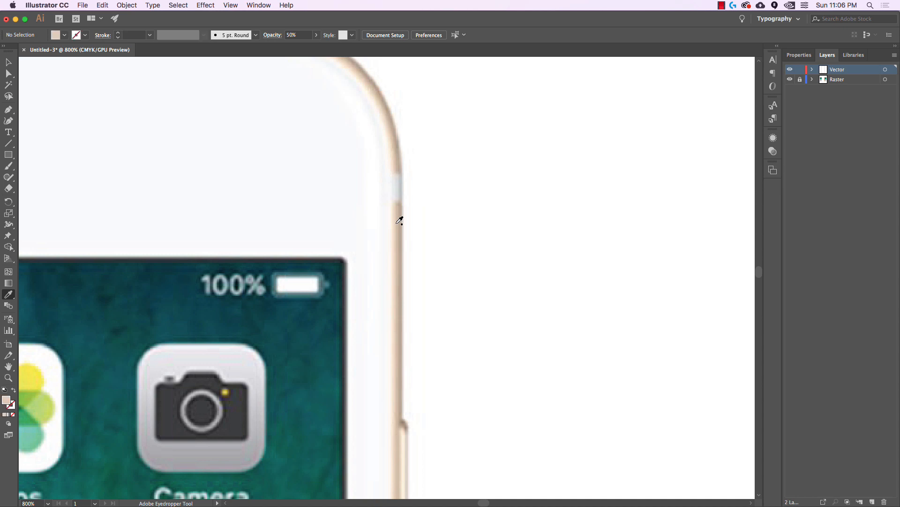
click(65, 37)
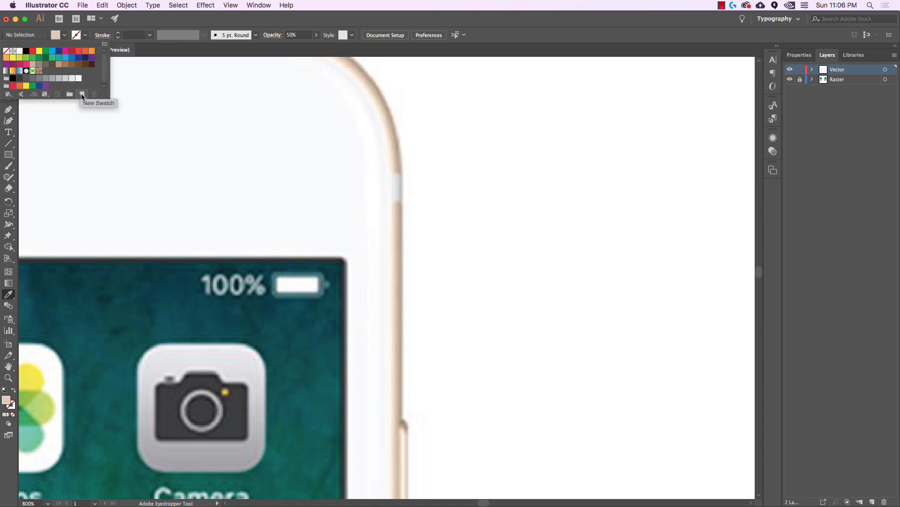
click(82, 95)
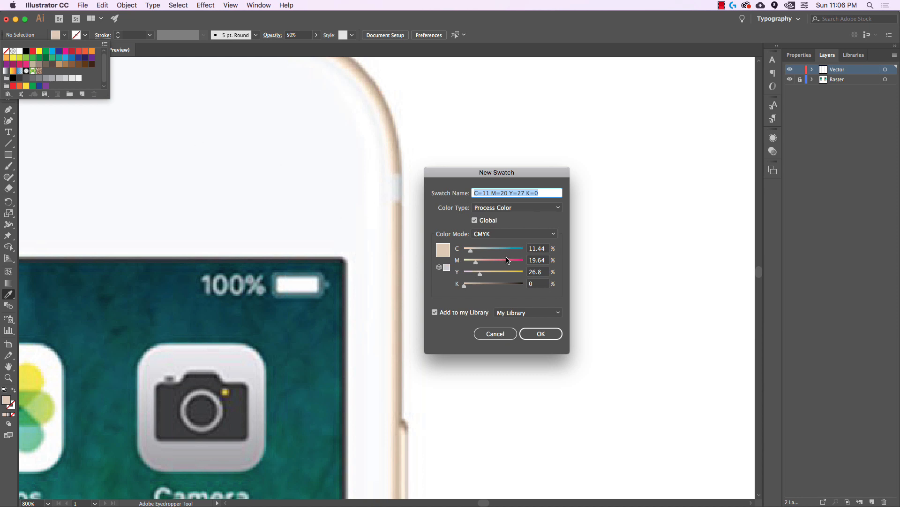
click(551, 333)
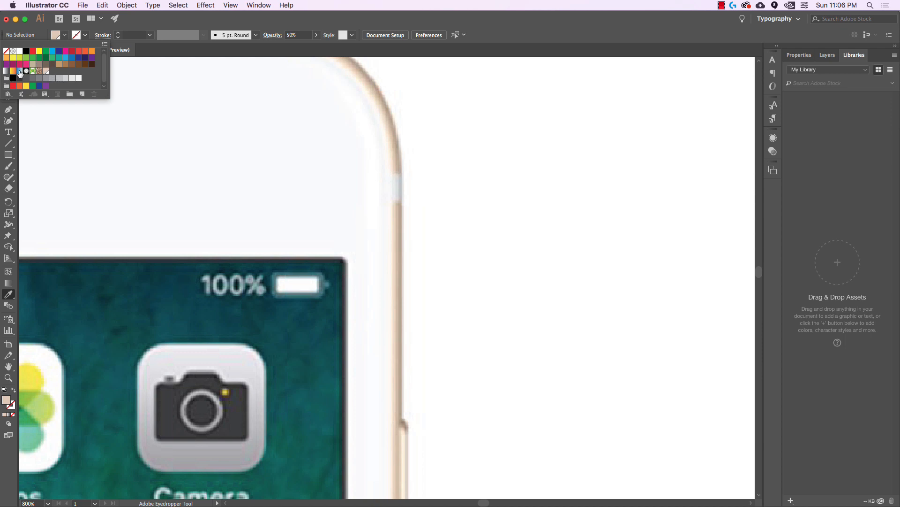
Select the phone outline rectangle and give it a tan stroke
click(106, 101)
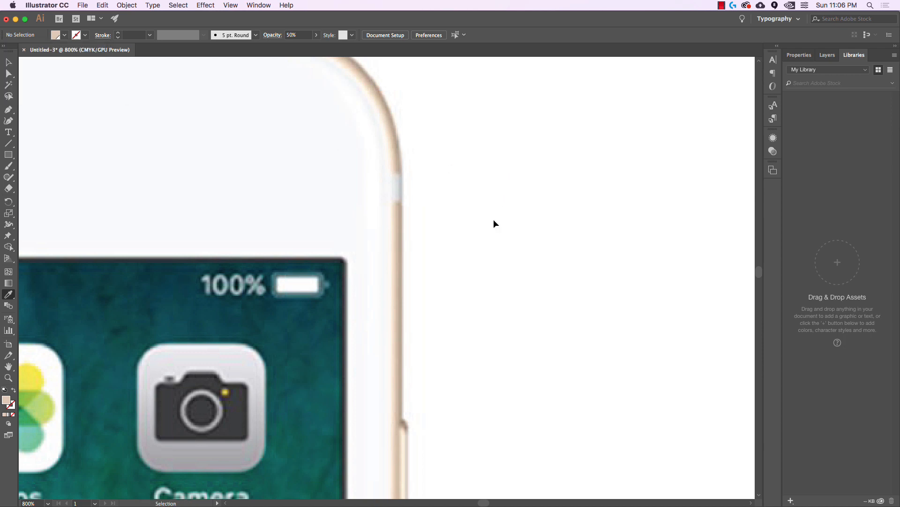
scroll(502, 207, down, 3)
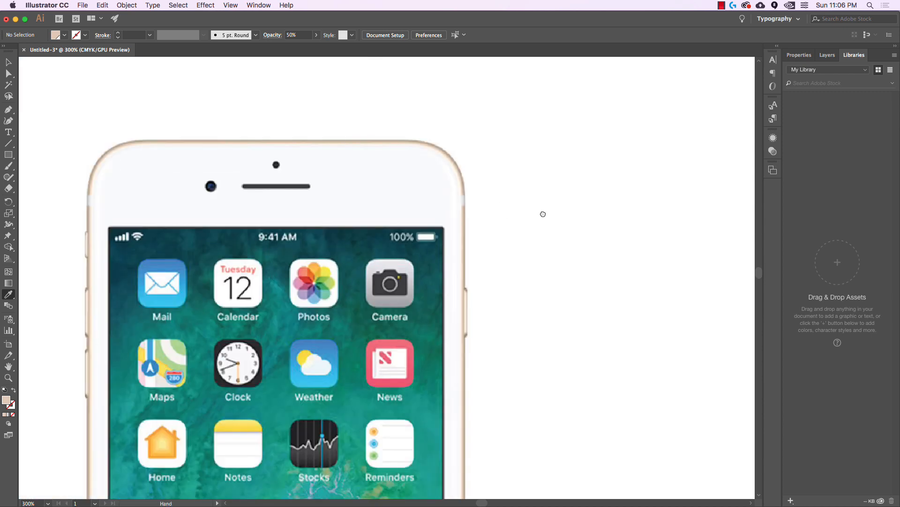
drag(543, 213, 305, 210)
click(8, 62)
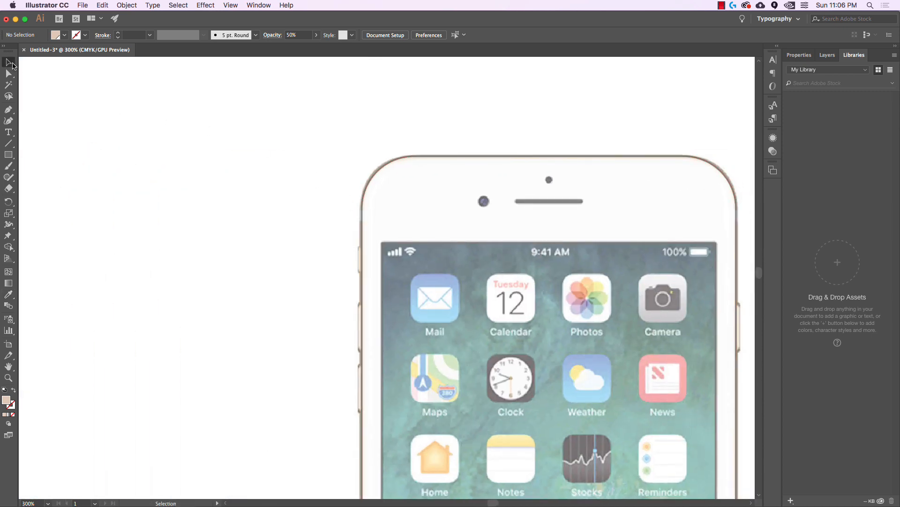
scroll(533, 165, up, 1)
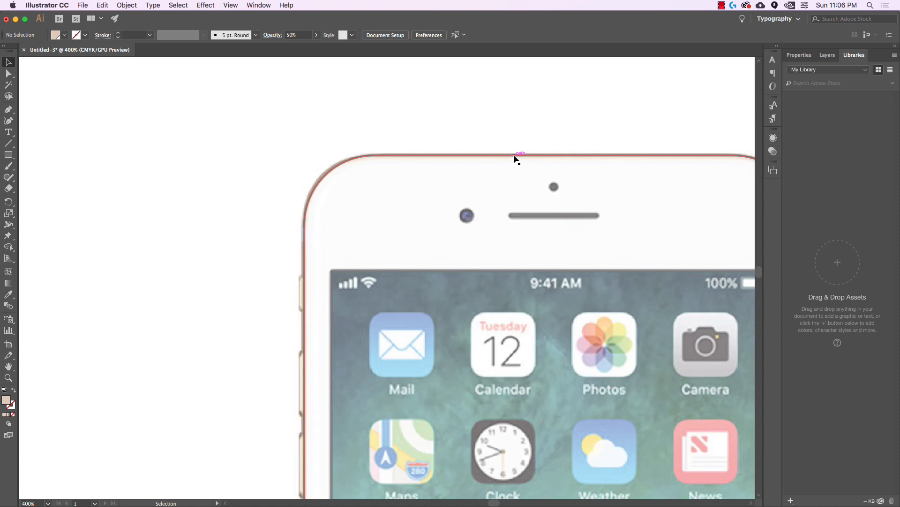
click(517, 155)
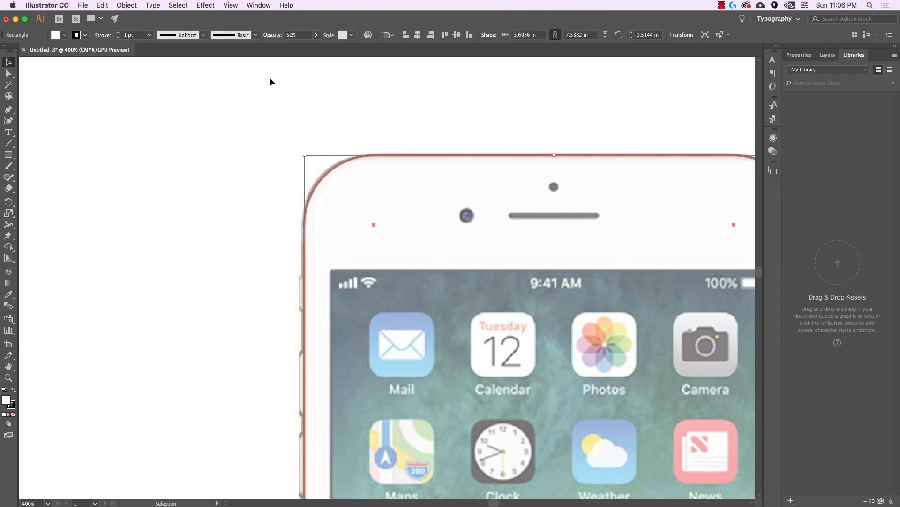
click(86, 37)
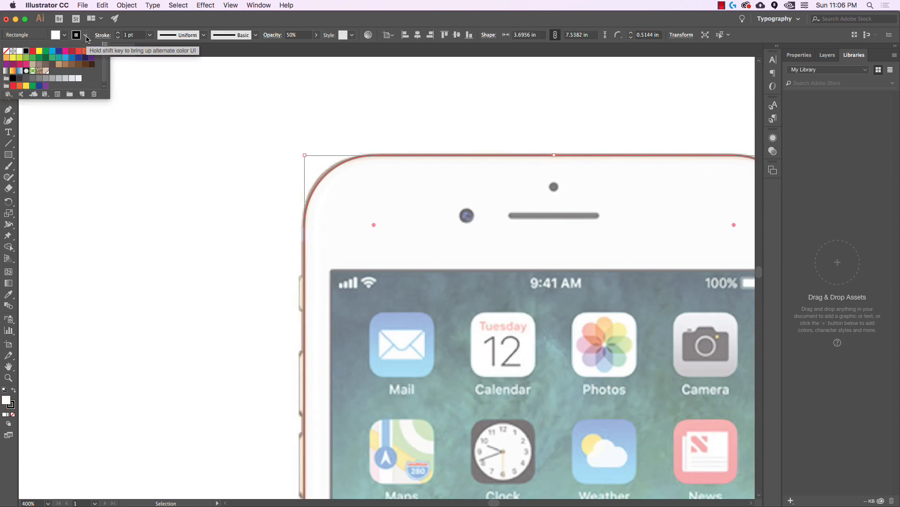
click(46, 73)
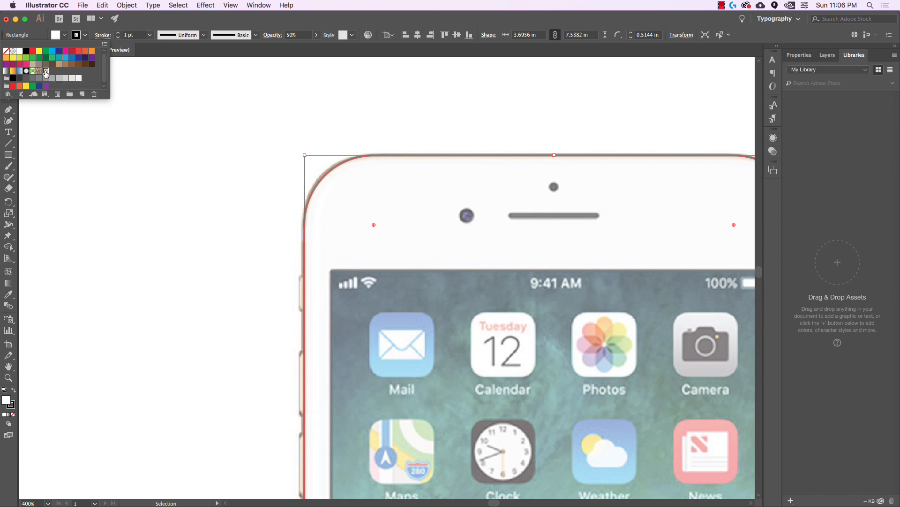
Set the outline's stroke weight to 4 pt and deselect it
click(117, 33)
click(117, 32)
click(118, 33)
click(117, 33)
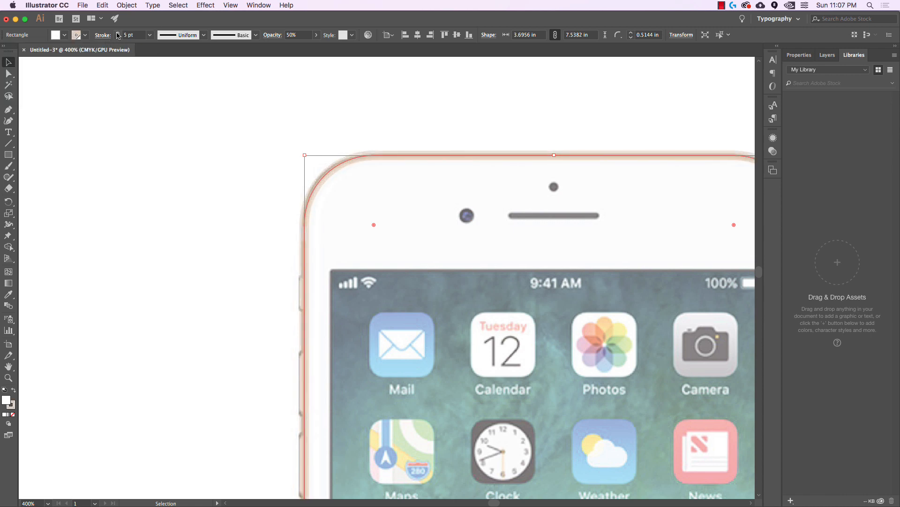
click(117, 38)
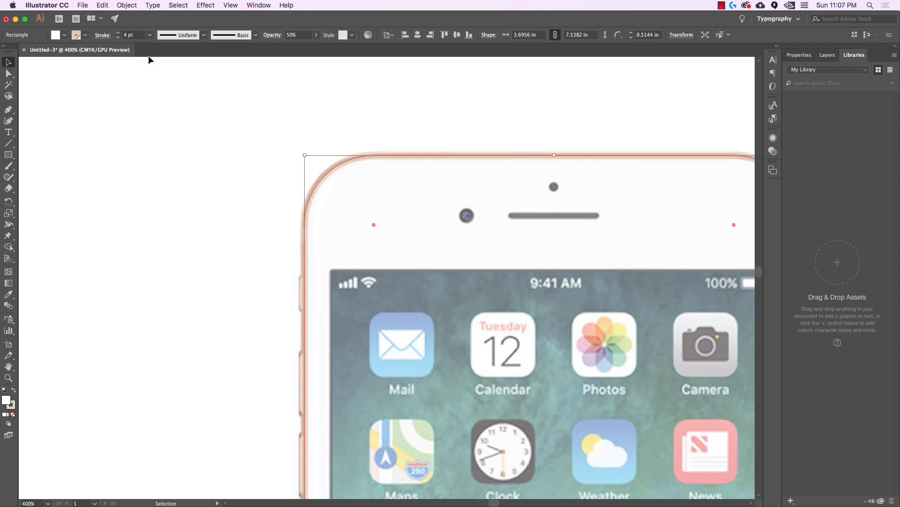
click(497, 124)
mouse_move(693, 129)
mouse_down()
mouse_move(464, 107)
mouse_move(431, 94)
mouse_up()
scroll(557, 110, down, 15)
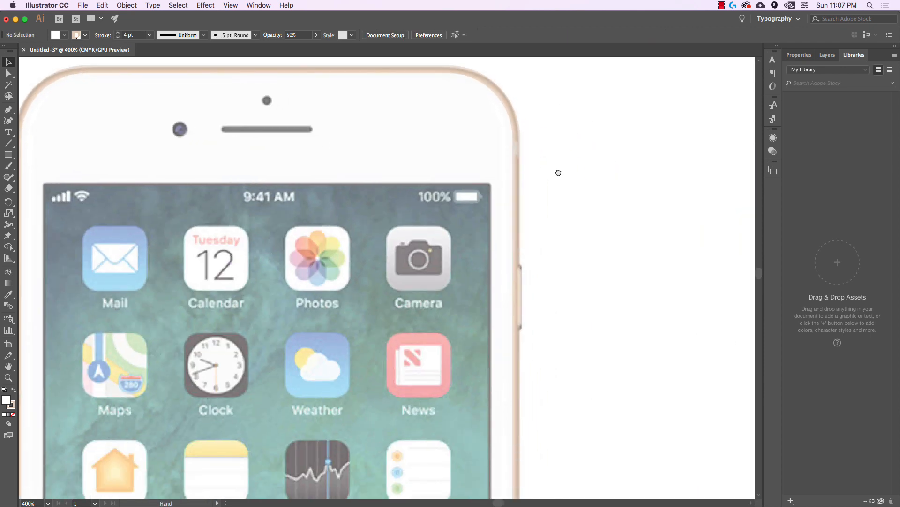
Draw a circle over the home button and shrink it to 0.4788 in
scroll(611, 149, down, 14)
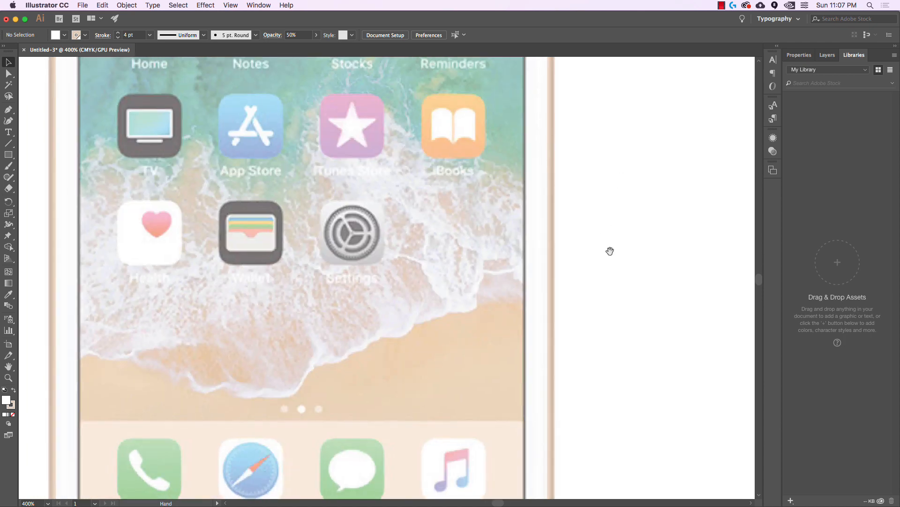
scroll(607, 308, down, 4)
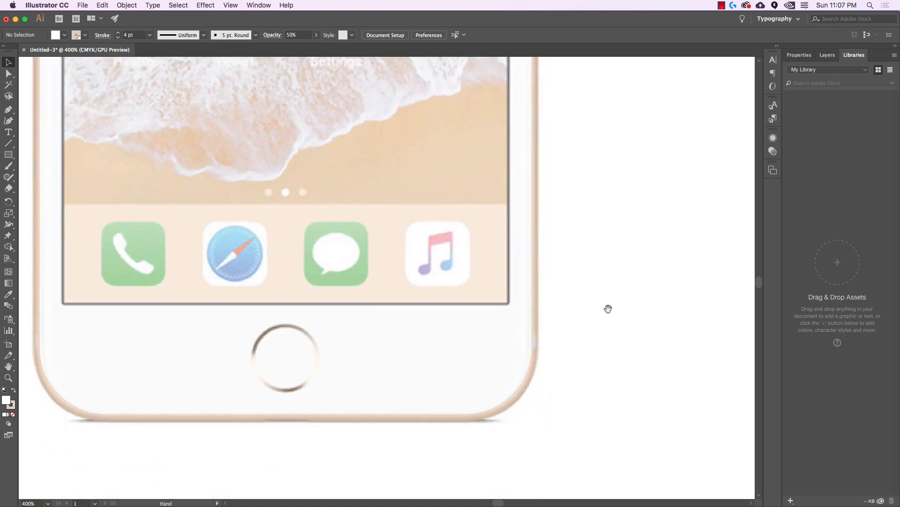
scroll(669, 252, left, 5)
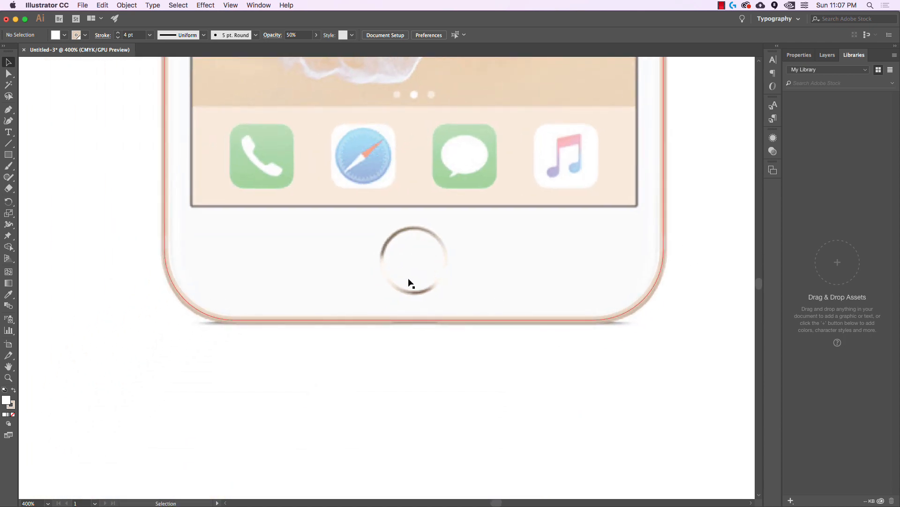
scroll(459, 281, up, 1)
scroll(469, 274, down, 1)
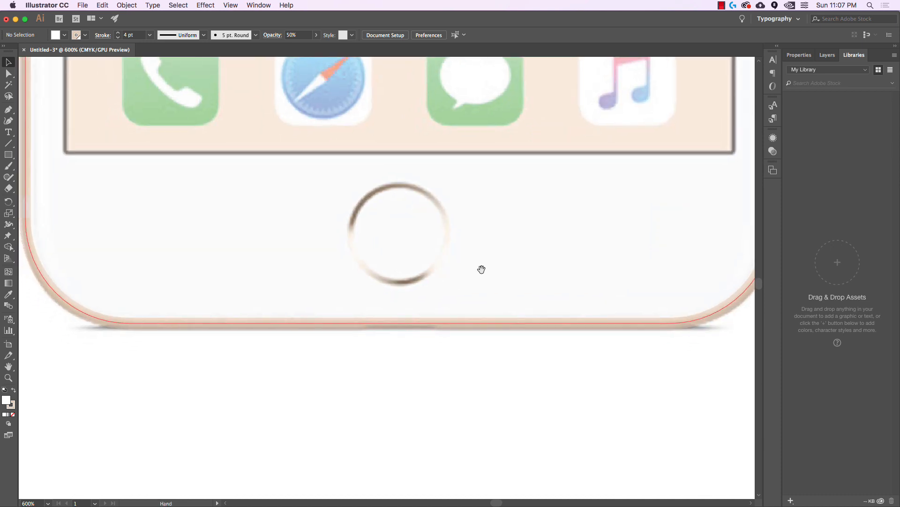
click(8, 155)
drag(6, 158, 60, 181)
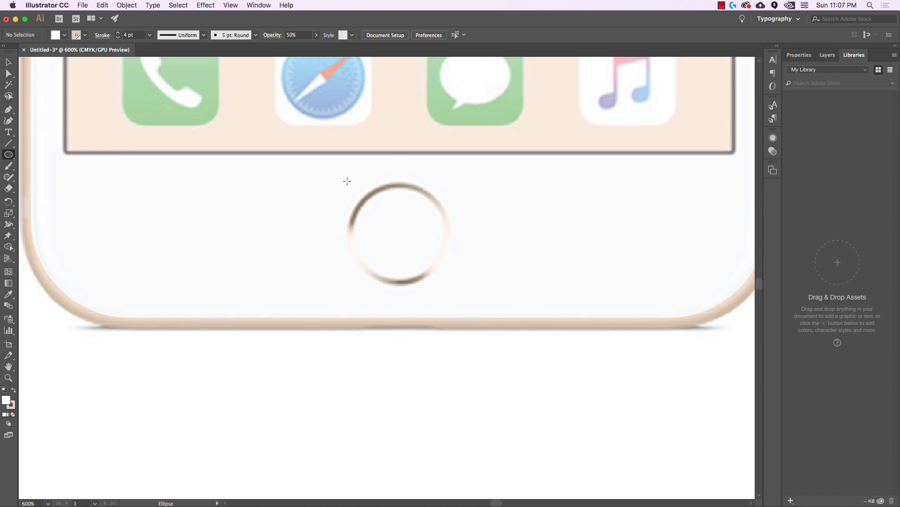
drag(347, 181, 448, 280)
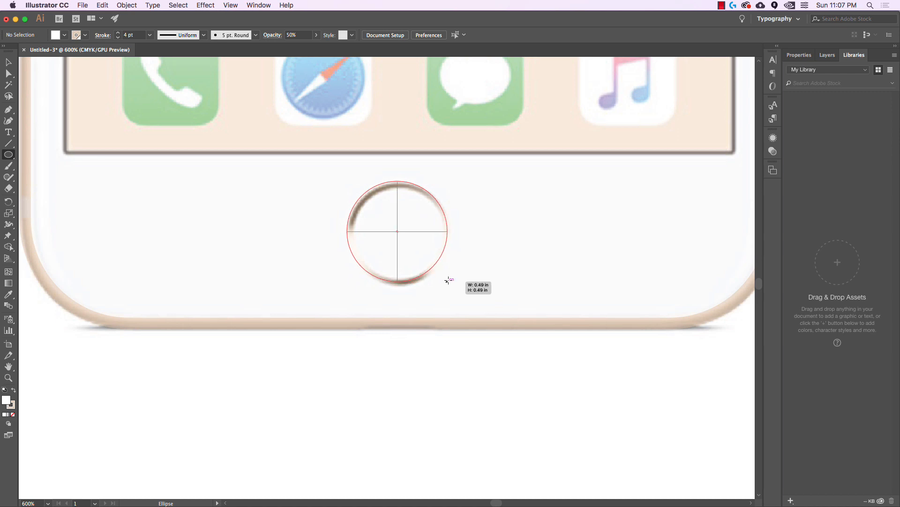
drag(449, 280, 449, 280)
key(v)
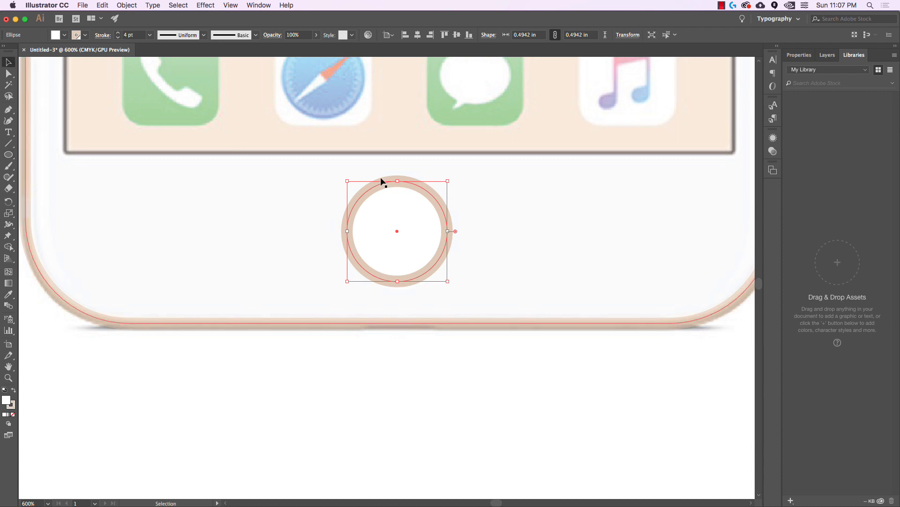
drag(347, 181, 351, 183)
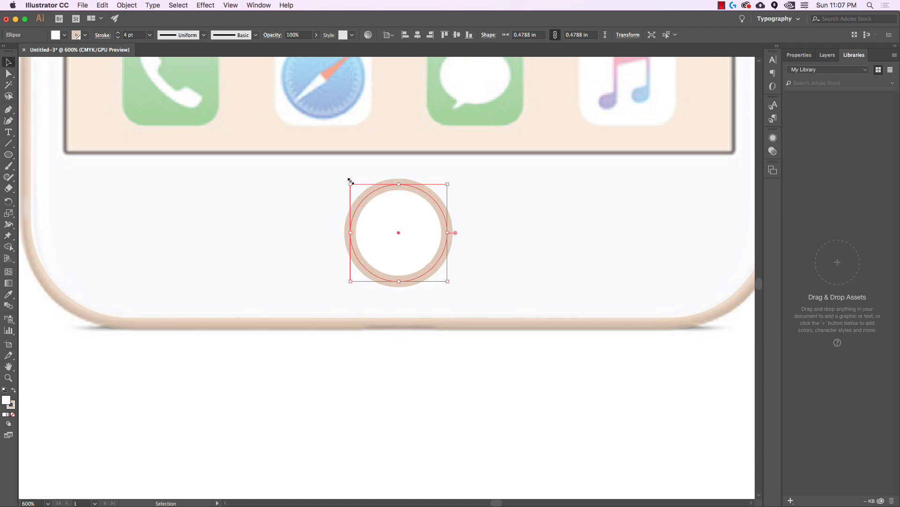
Give the circle 50% opacity and a 2 pt stroke
click(300, 34)
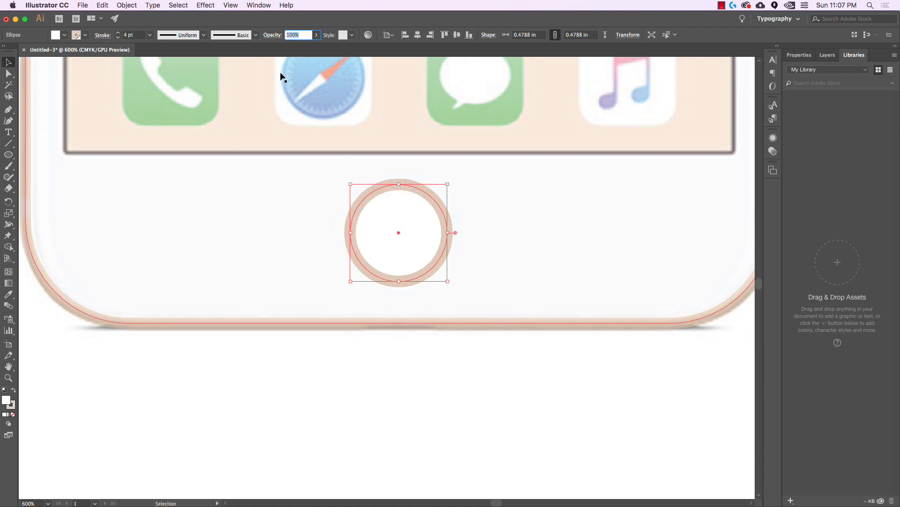
text(50)
key(Return)
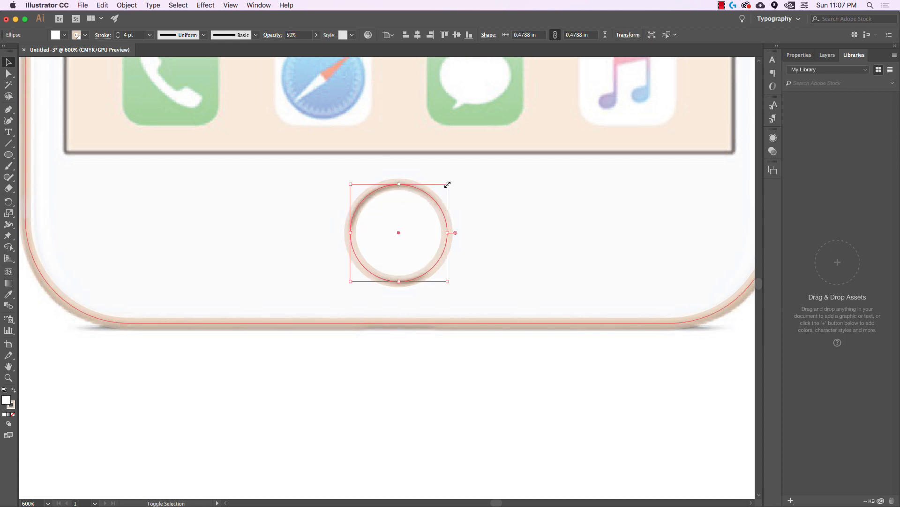
drag(446, 180, 446, 183)
click(137, 36)
key(Down)
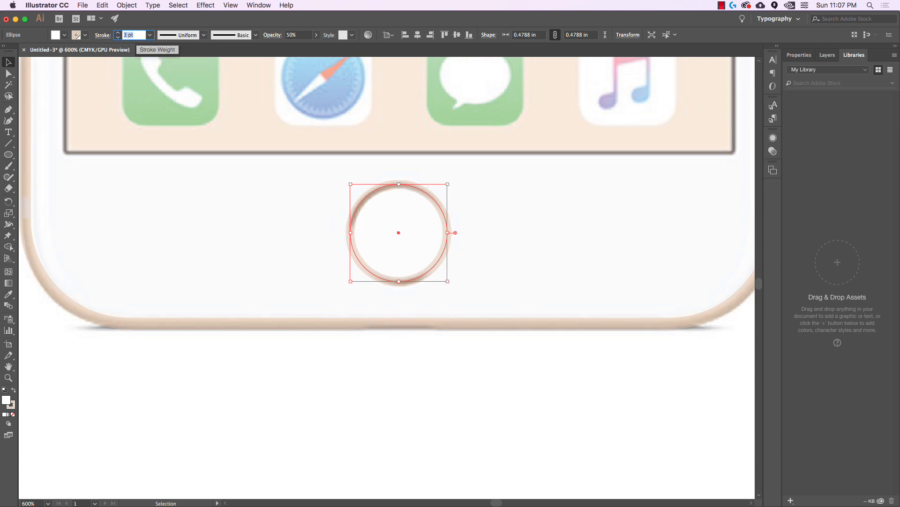
key(Down)
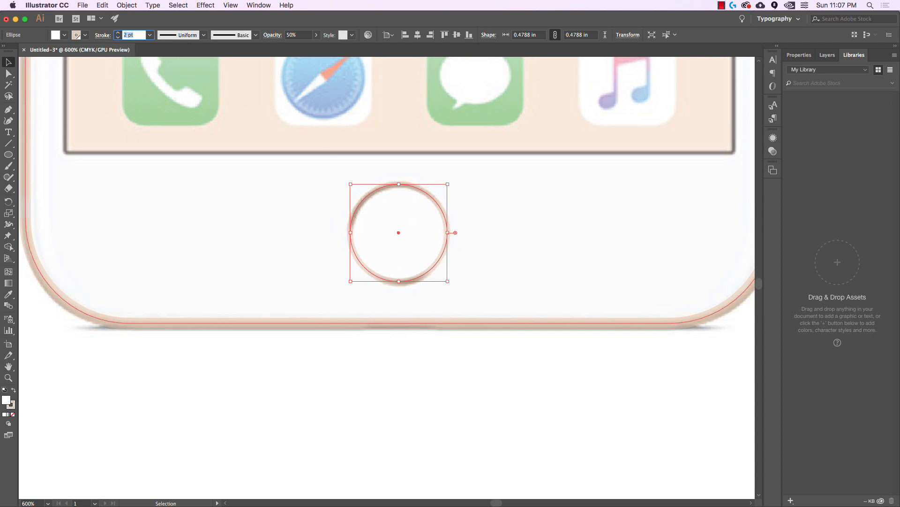
Deselect the circle and bring the top of the phone into view
click(483, 250)
click(550, 391)
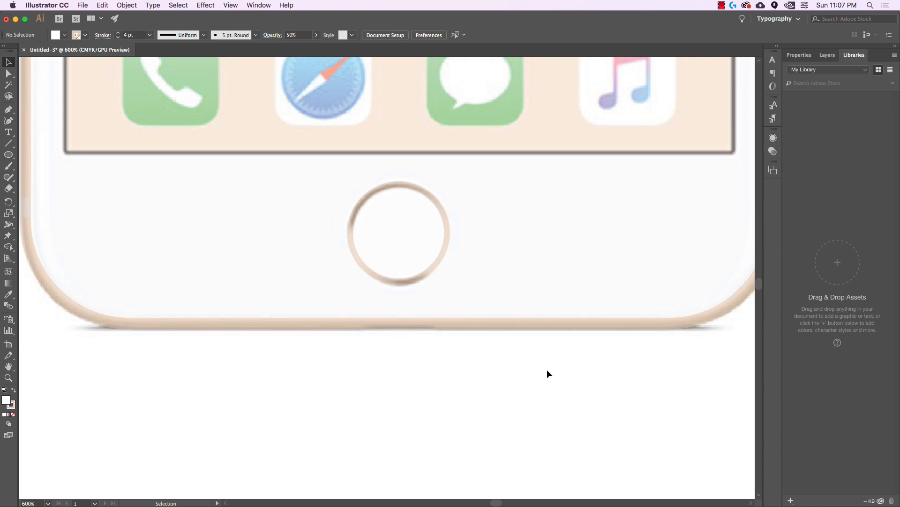
scroll(530, 286, down, 2)
drag(568, 281, 549, 412)
drag(558, 212, 543, 353)
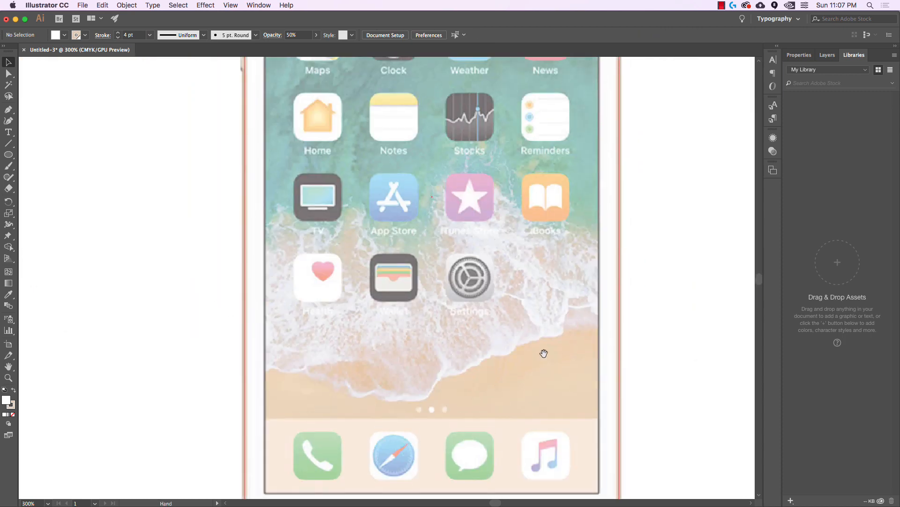
scroll(544, 319, down, 1)
drag(544, 266, 504, 335)
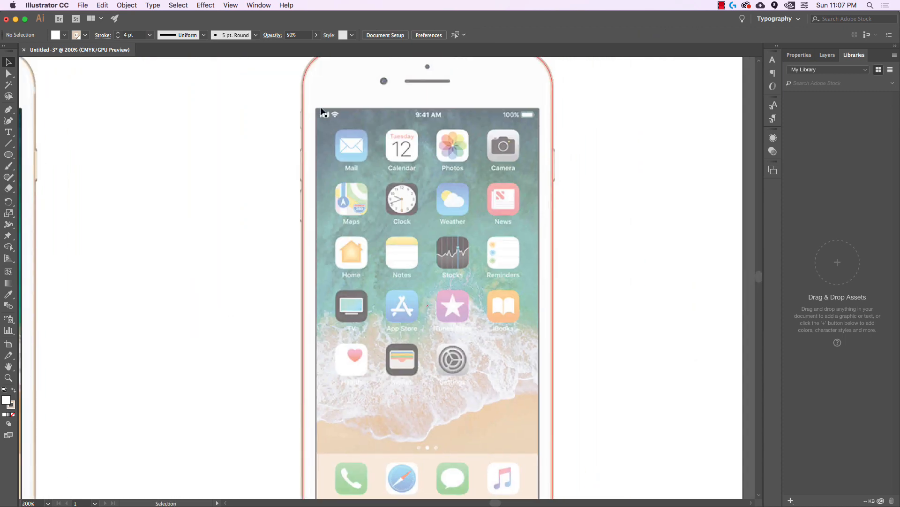
Choose the Rectangle tool and set the stroke to none
scroll(356, 420, down, 2)
scroll(357, 420, right, 3)
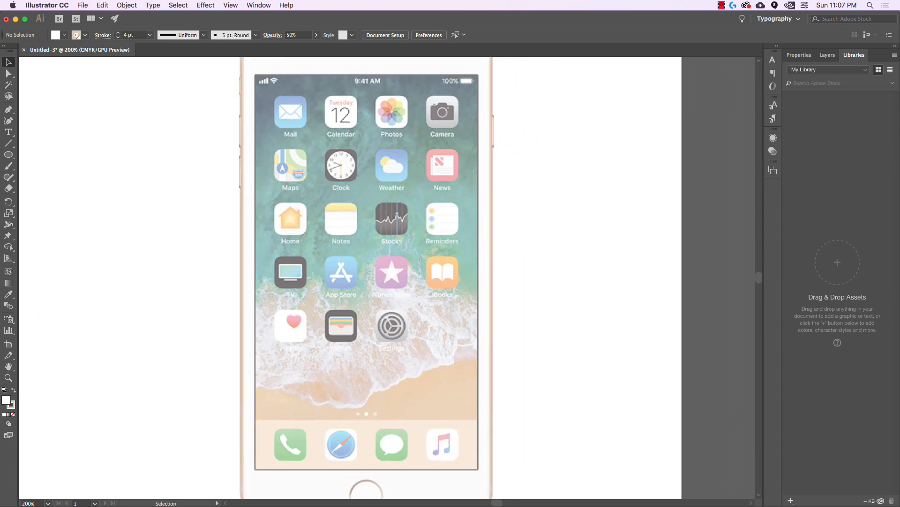
drag(9, 157, 28, 154)
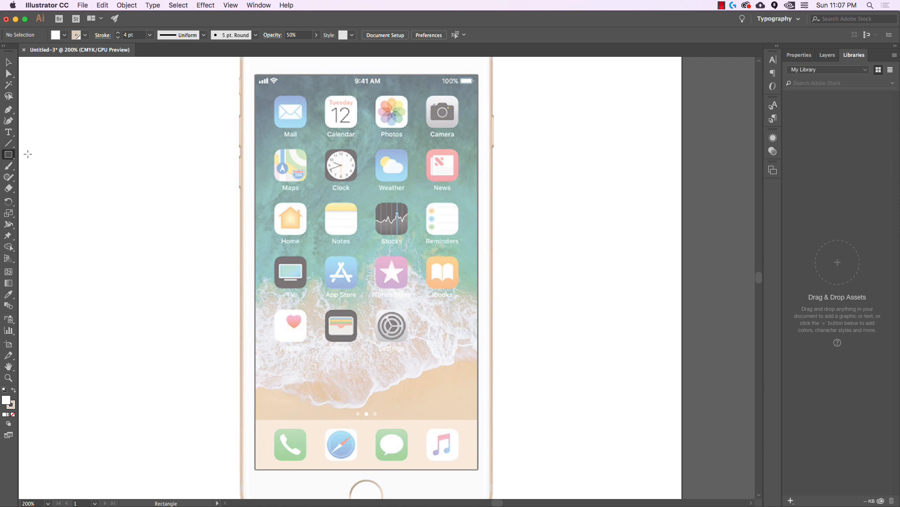
click(85, 35)
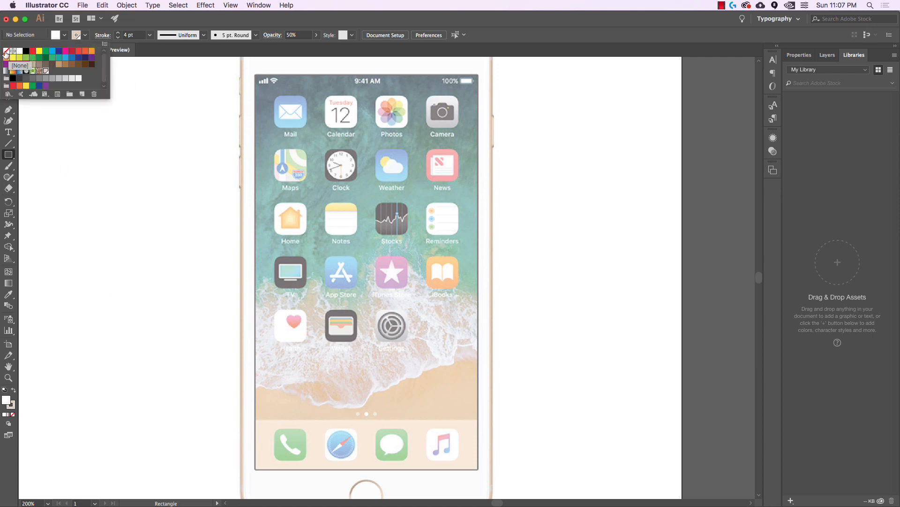
click(6, 51)
click(64, 36)
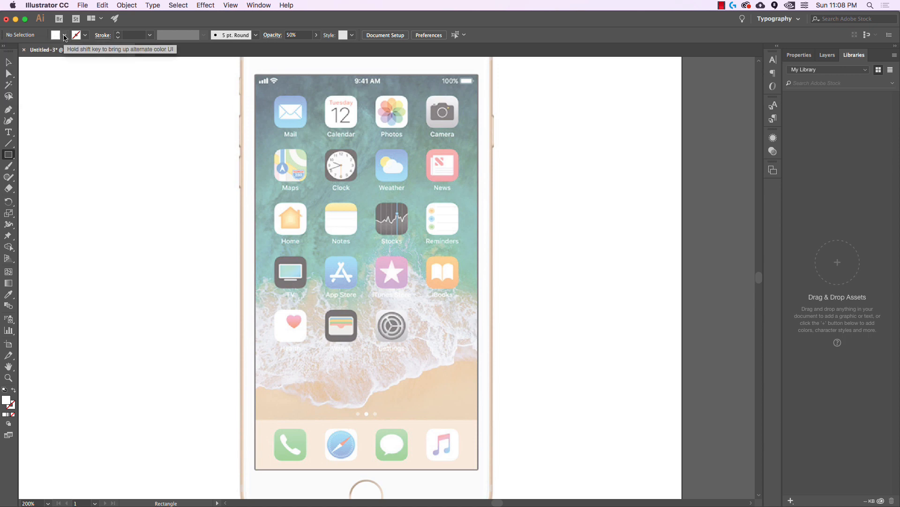
Draw a K=90 dark grey 3.3125 × 5.8472 in rectangle over the phone's screen
click(64, 35)
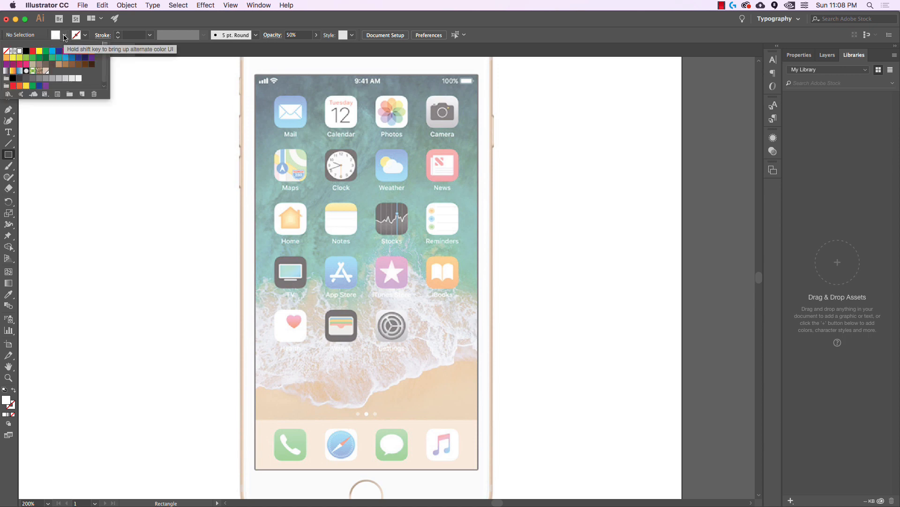
click(19, 79)
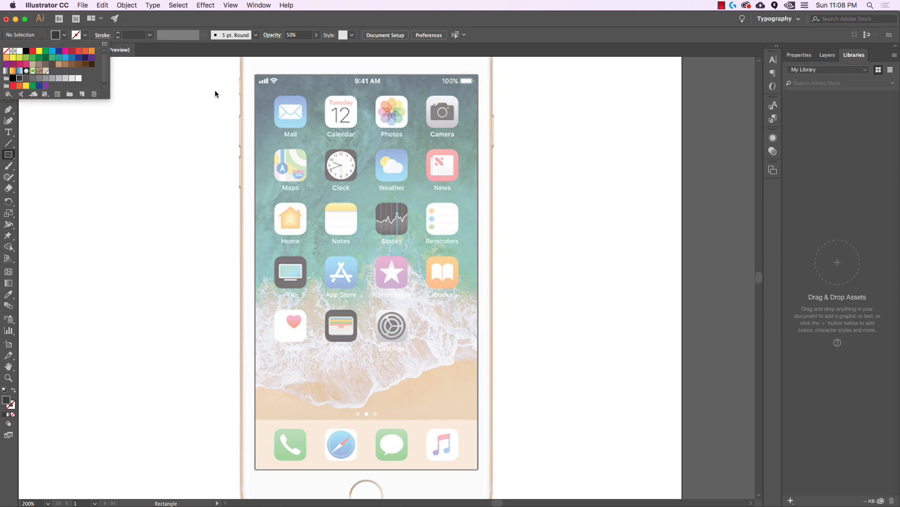
click(266, 64)
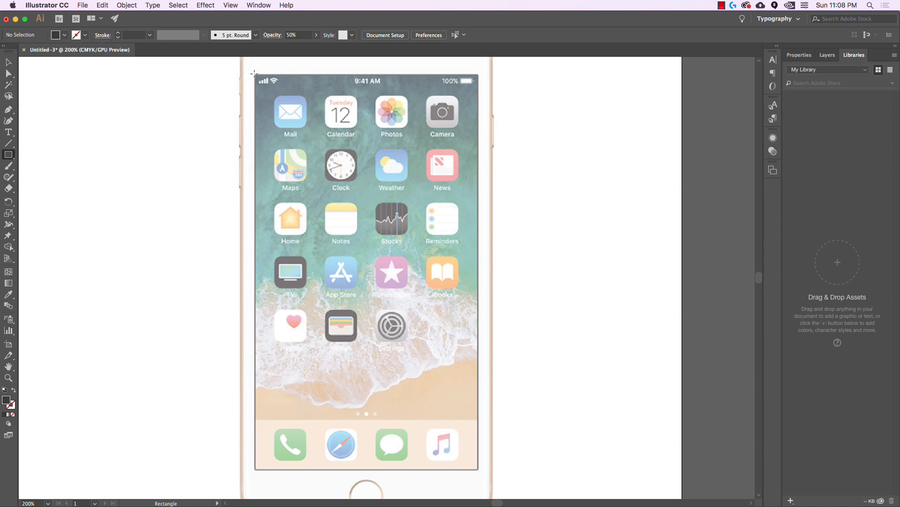
drag(254, 74, 478, 469)
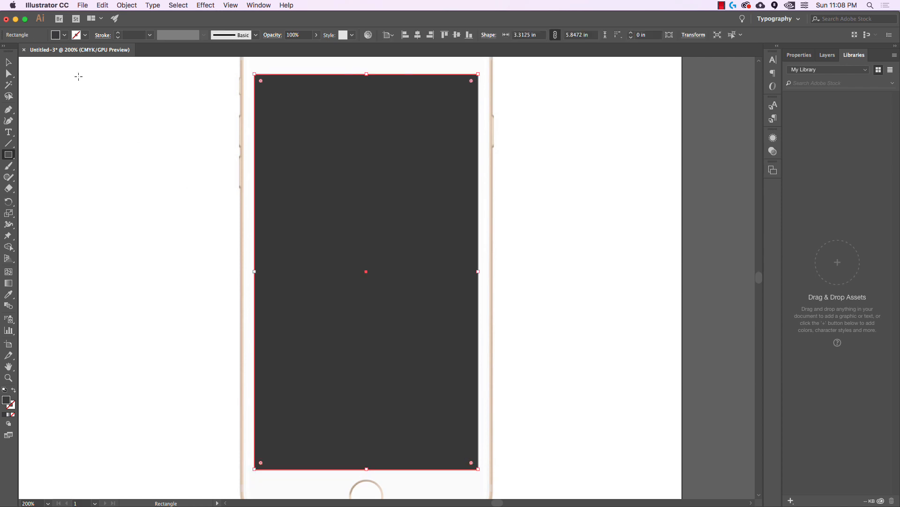
click(9, 62)
Zoom in on the speaker, draw a rectangle over it, and fully round its ends
click(192, 272)
scroll(191, 272, down, 2)
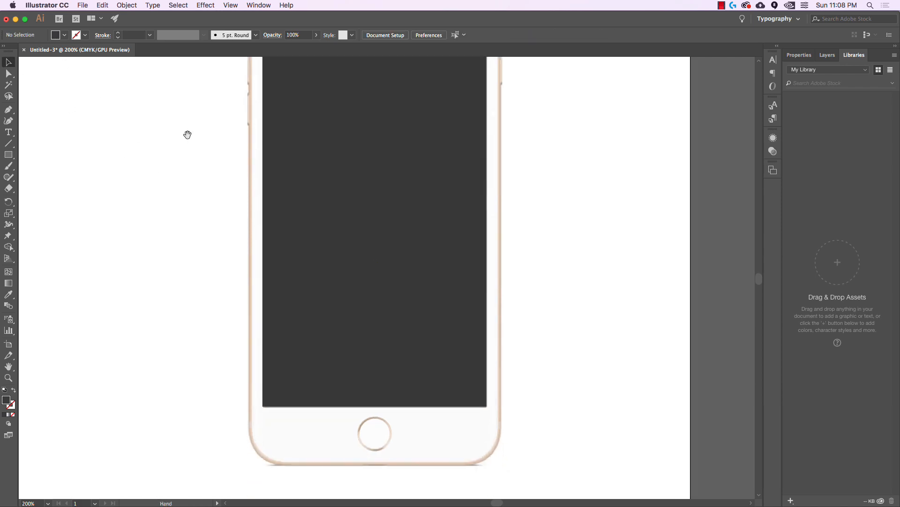
scroll(187, 135, up, 10)
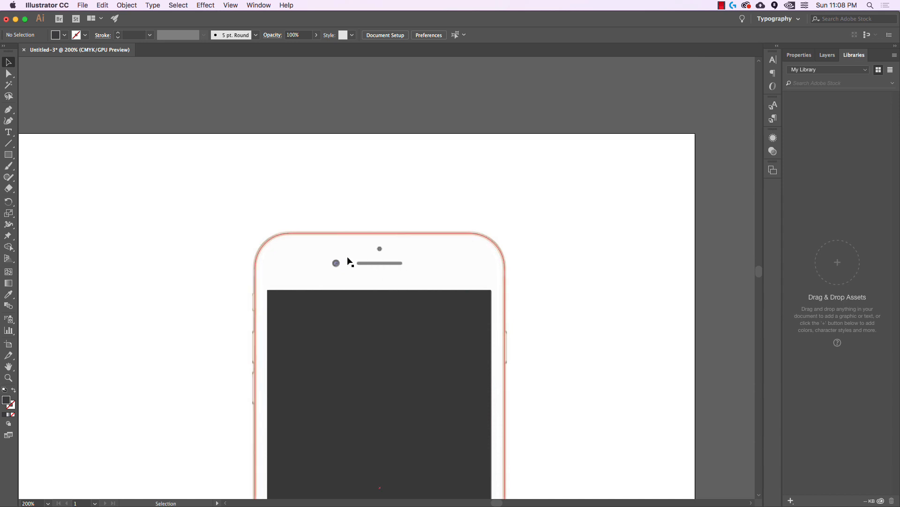
scroll(384, 267, up, 5)
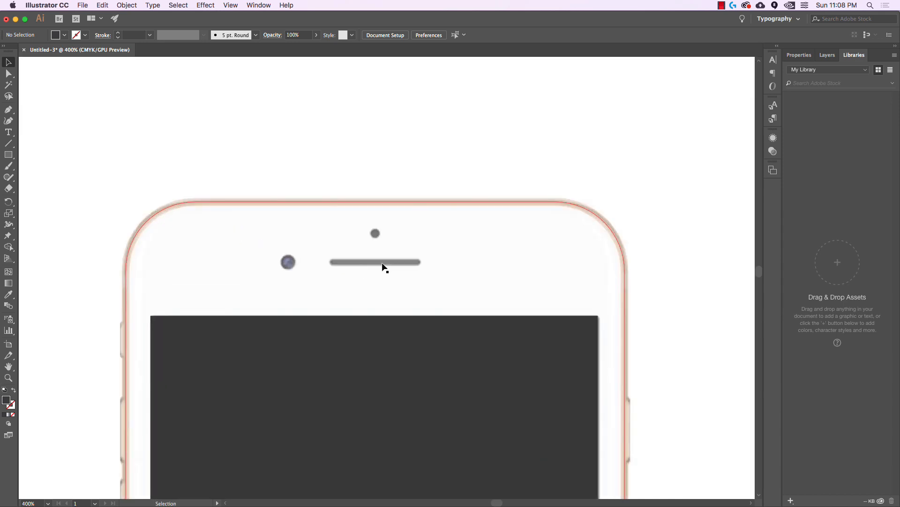
drag(415, 269, 455, 244)
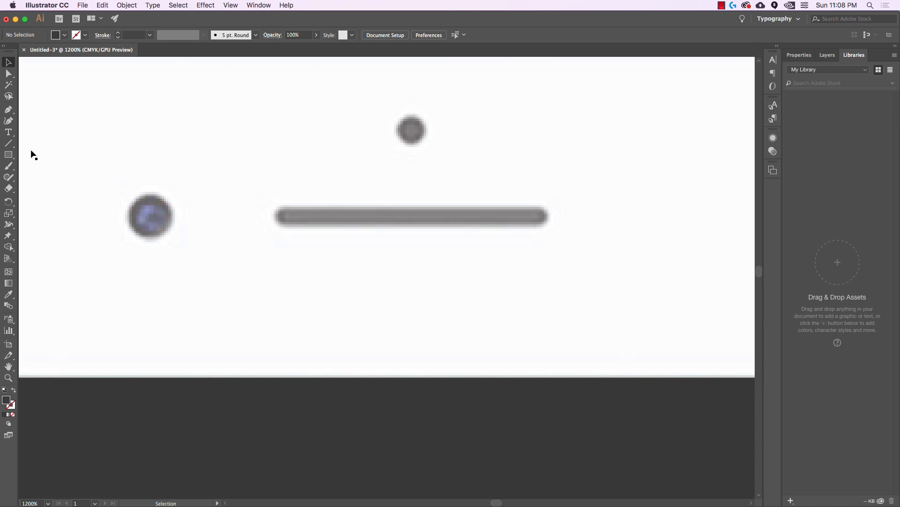
click(10, 156)
drag(275, 207, 548, 226)
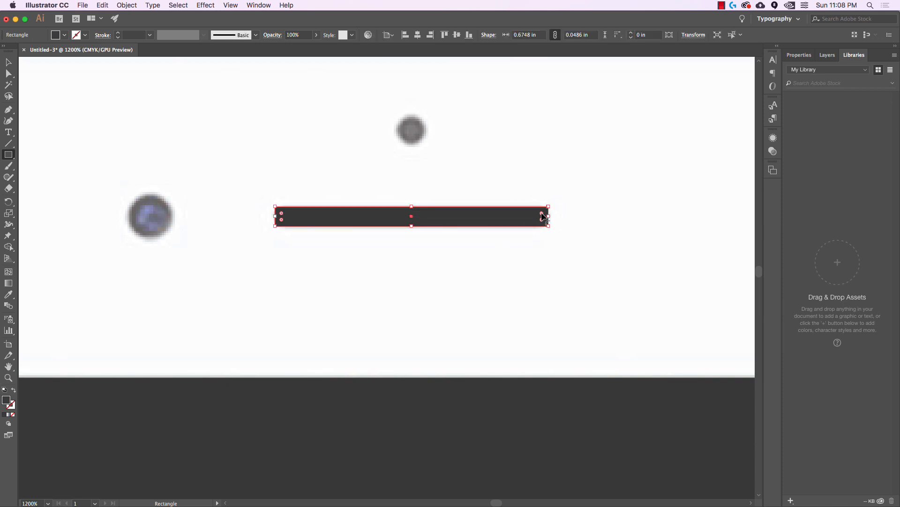
drag(543, 216, 526, 223)
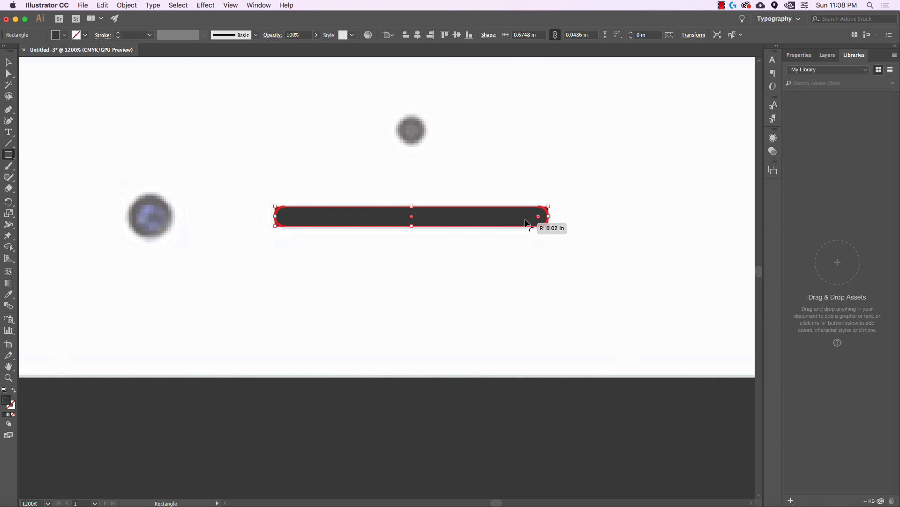
drag(525, 223, 525, 223)
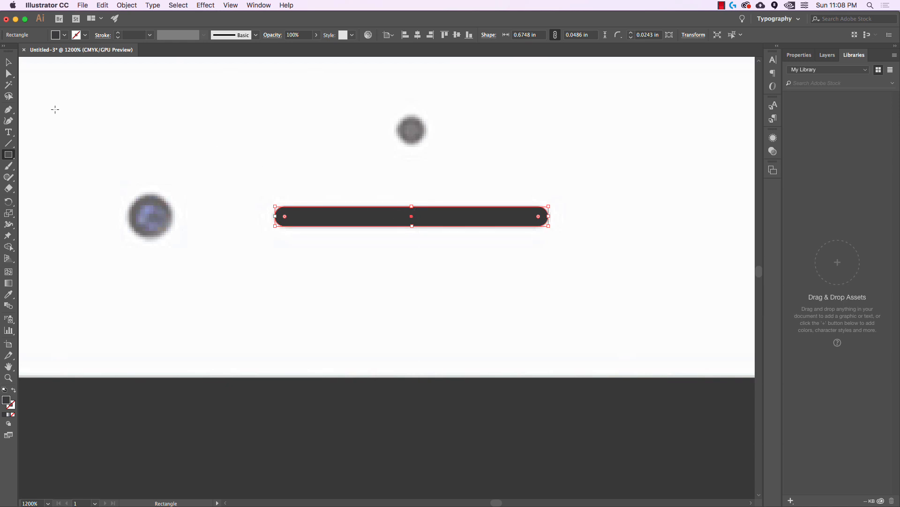
Fill the 0.6748 × 0.0486 in speaker bar with K=60 grey, undoing an accidental duplicate
click(9, 62)
click(228, 134)
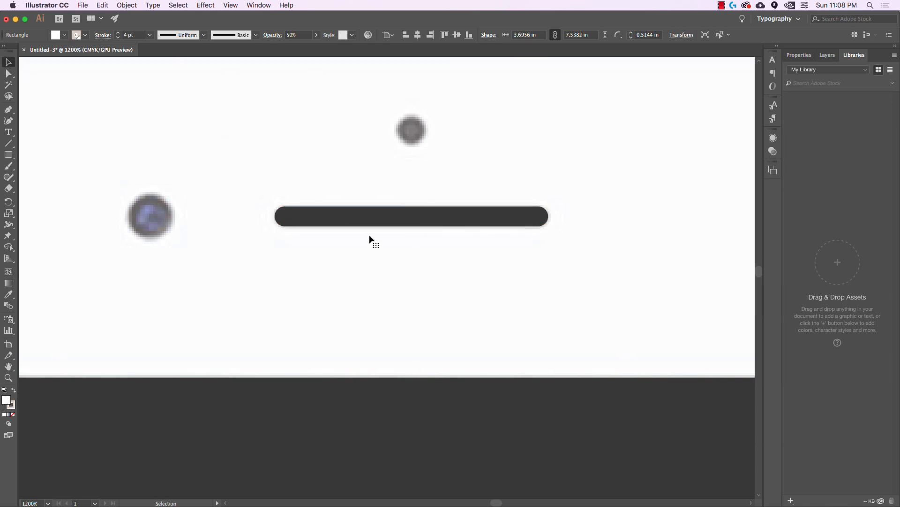
drag(376, 225, 376, 266)
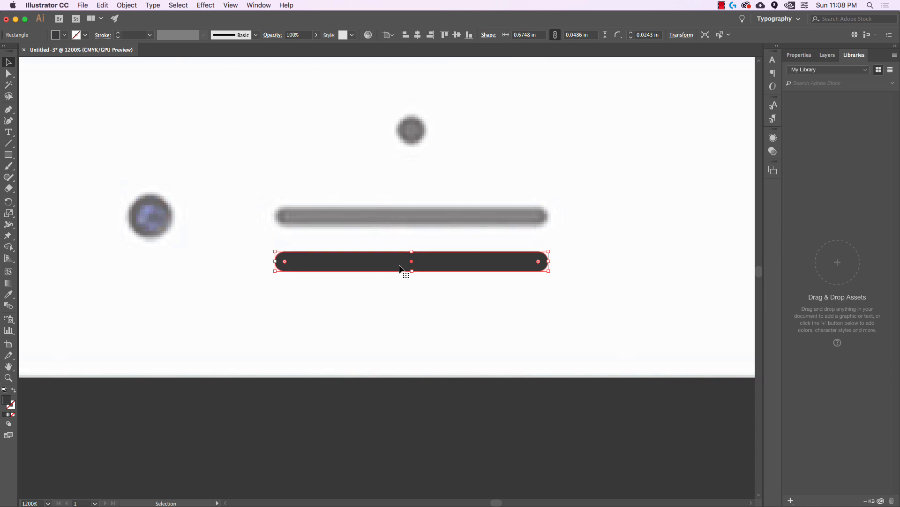
key(super+z)
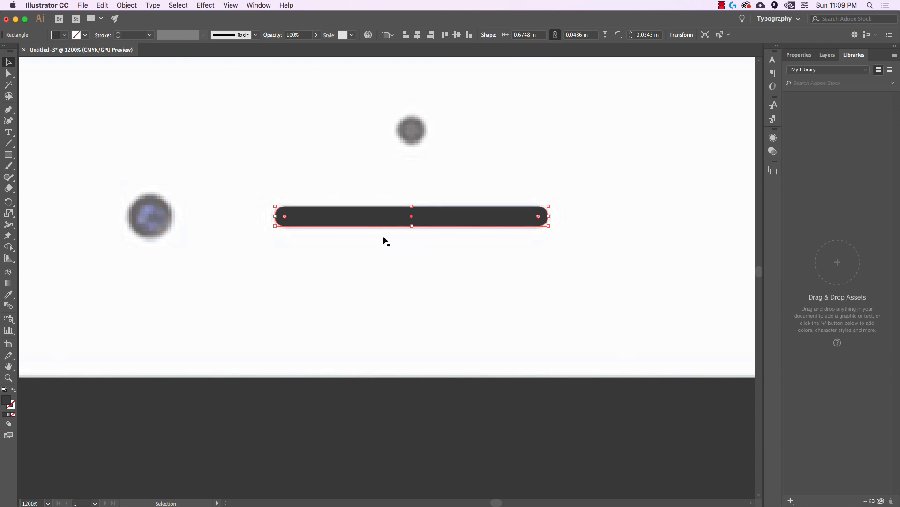
click(64, 35)
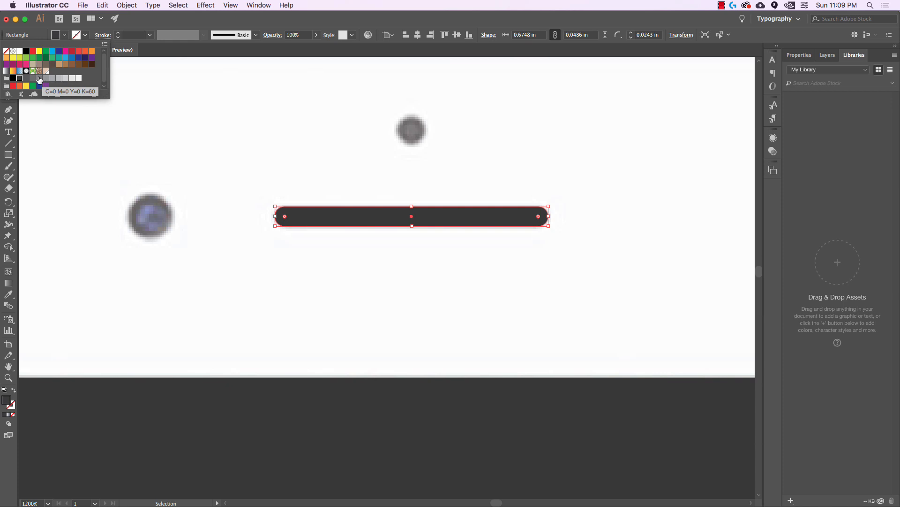
click(40, 80)
click(325, 157)
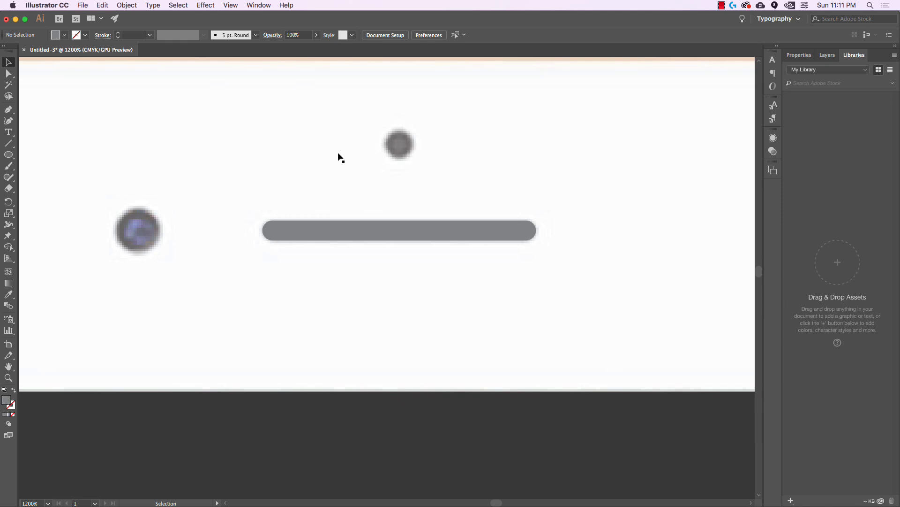
Draw a 0.0718 in circle over the small sensor dot above the speaker bar
click(11, 155)
drag(382, 128, 415, 161)
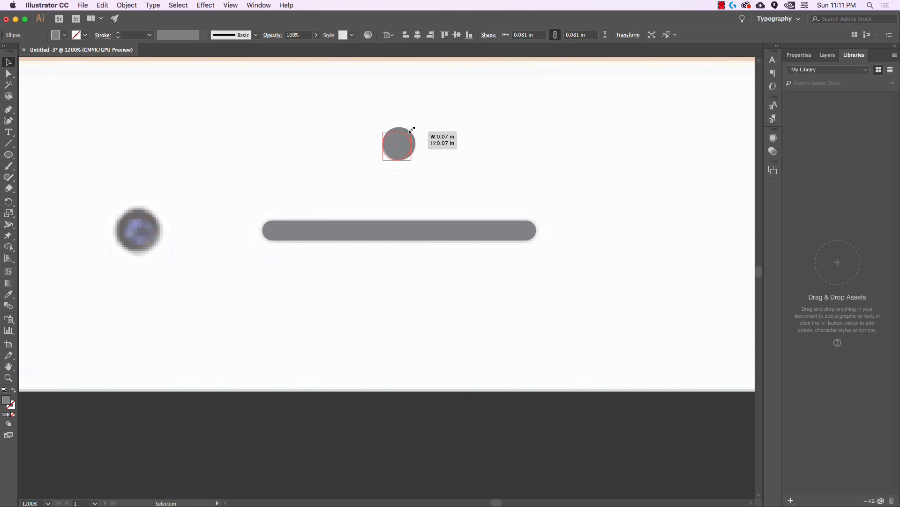
drag(412, 130, 414, 124)
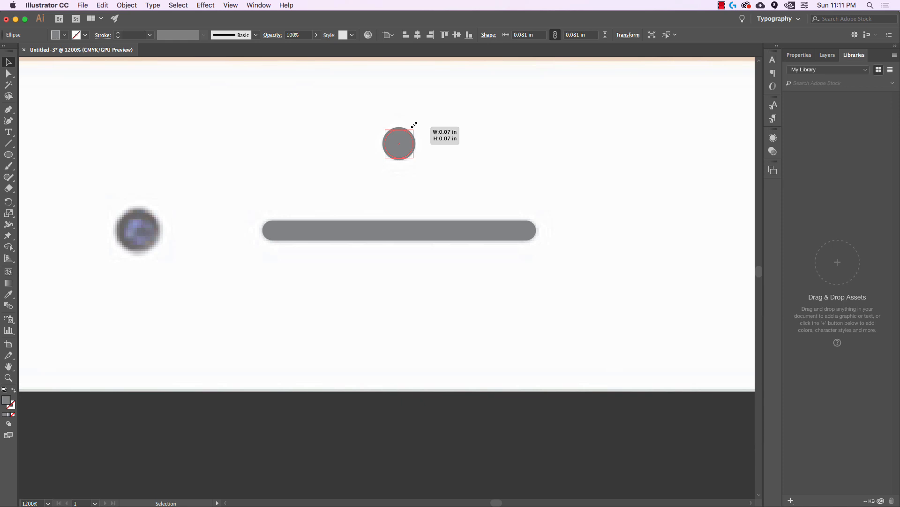
drag(414, 125, 414, 126)
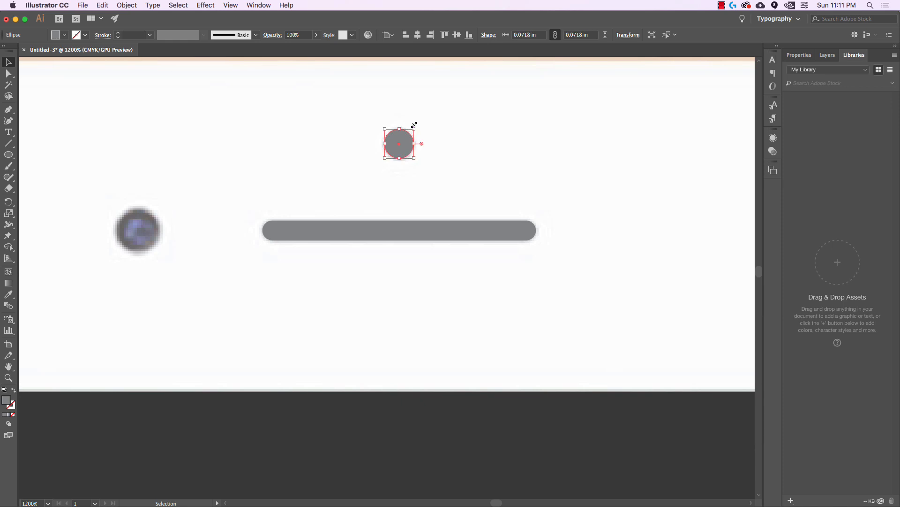
click(452, 139)
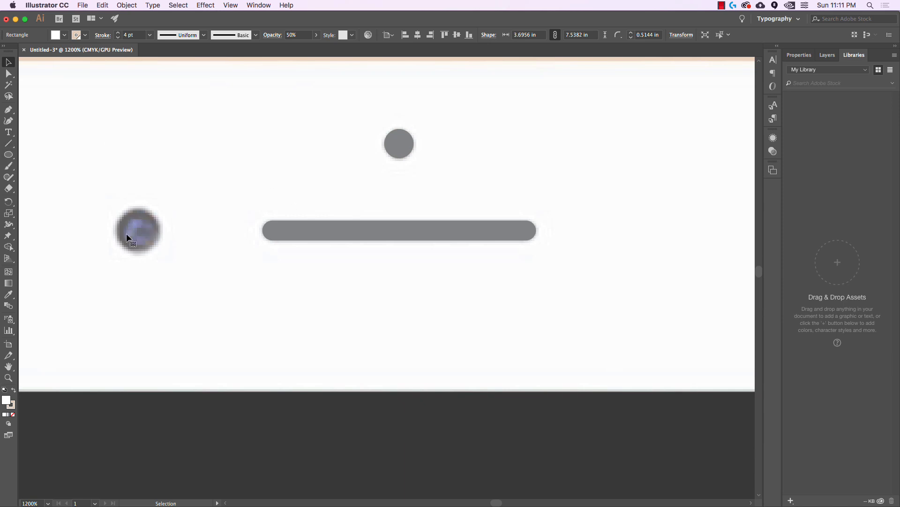
Draw a 0.1134 in circle over the front camera and fill it with K=80 grey
key(l)
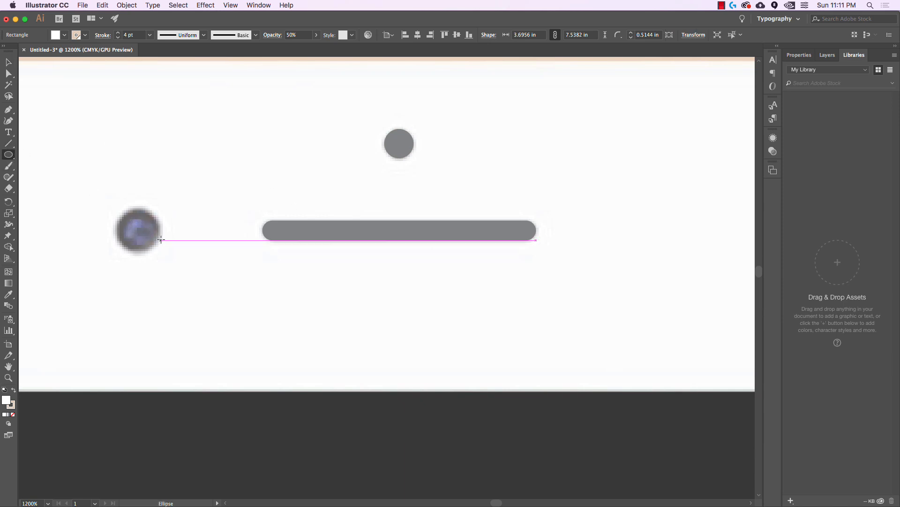
drag(114, 206, 161, 251)
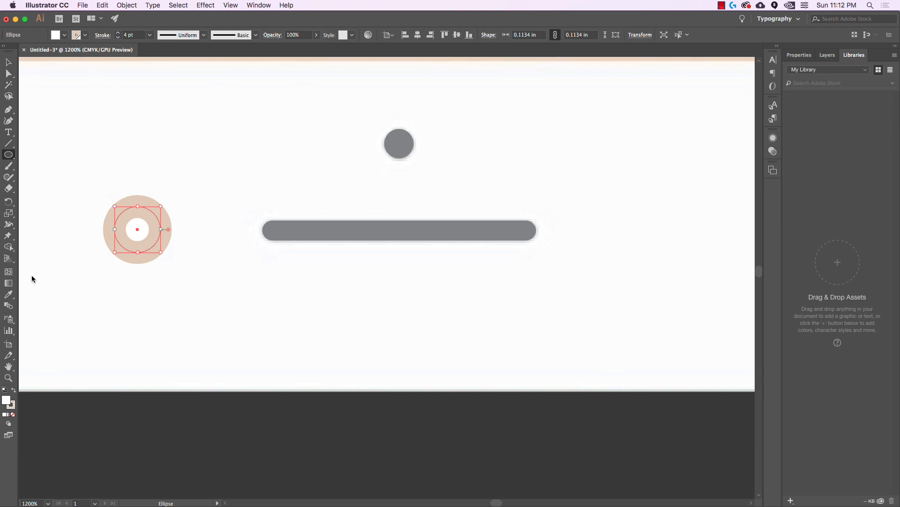
click(9, 294)
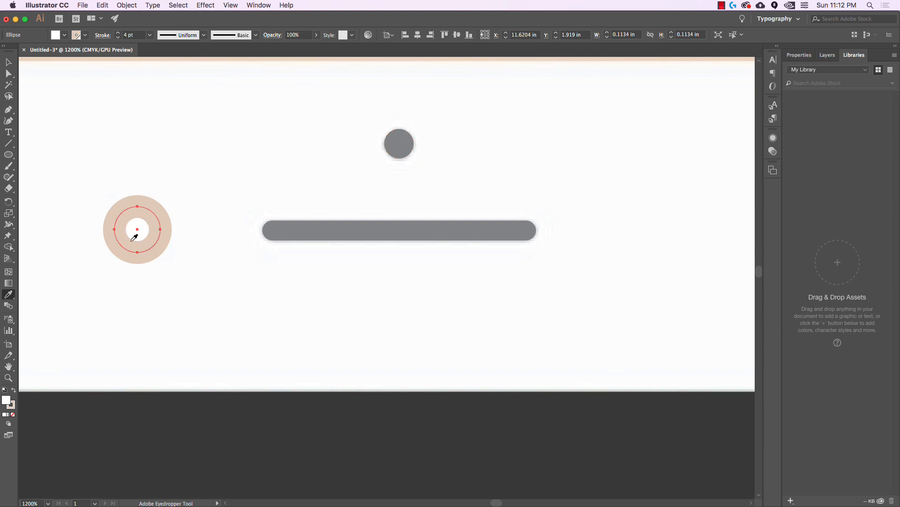
click(410, 143)
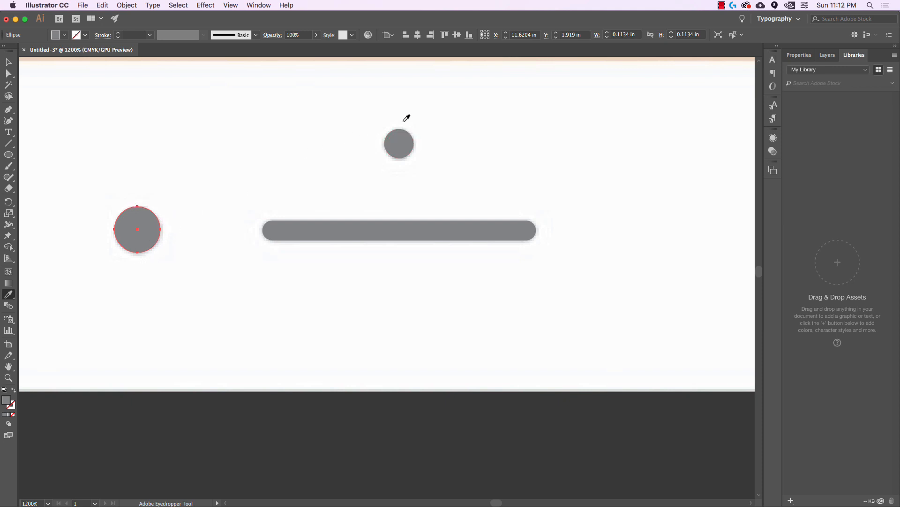
click(9, 63)
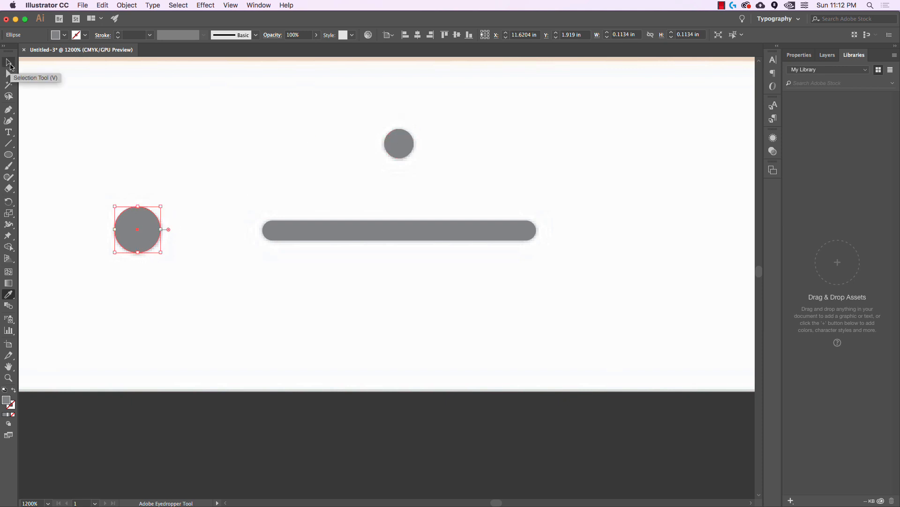
click(64, 35)
click(27, 79)
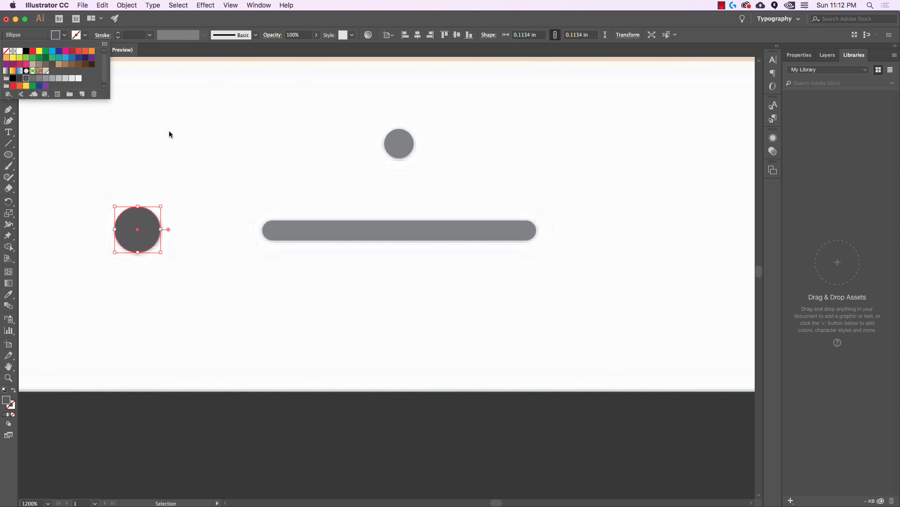
click(200, 154)
click(191, 189)
scroll(220, 208, down, 4)
Sample the beige colour of the phone's edge with the Eyedropper
scroll(229, 219, down, 3)
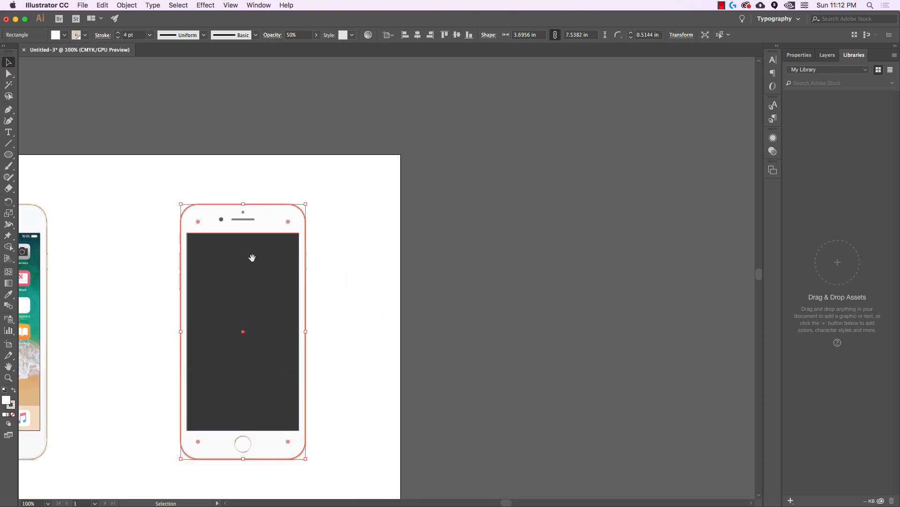
drag(269, 269, 312, 223)
click(421, 285)
drag(413, 285, 436, 271)
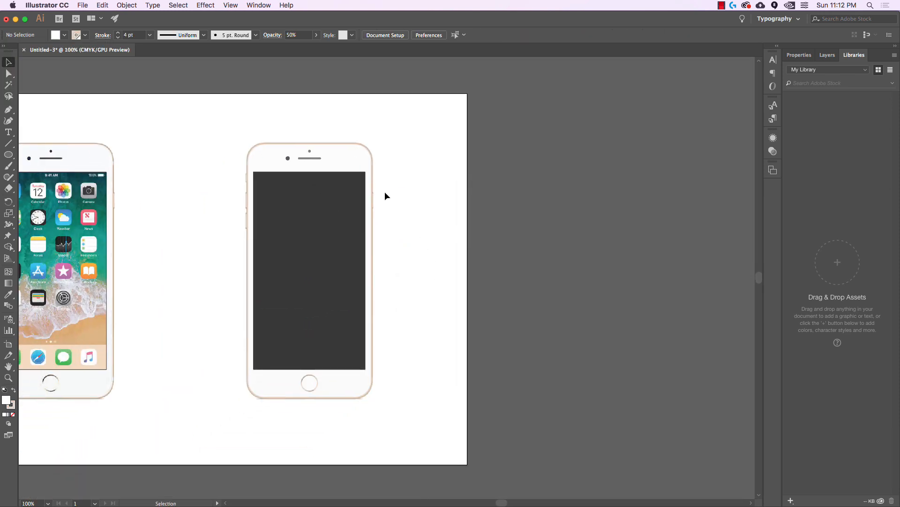
scroll(375, 197, up, 4)
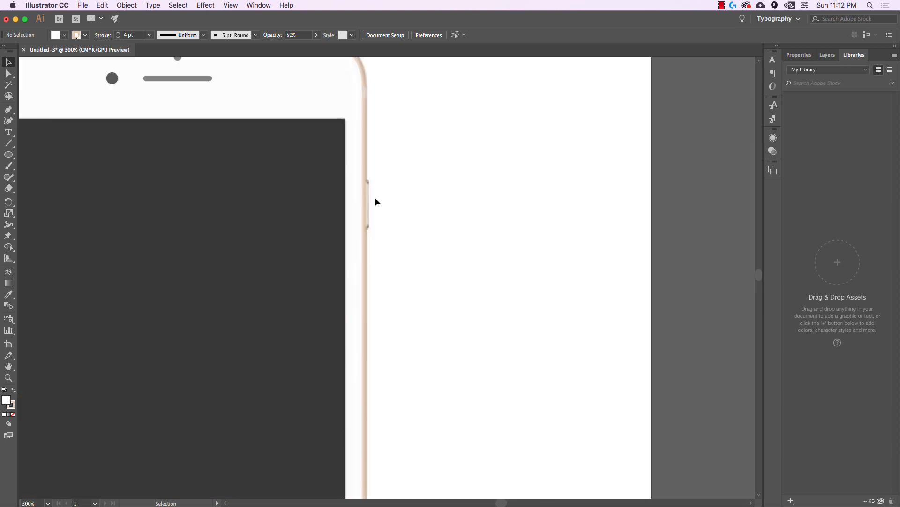
scroll(378, 208, up, 4)
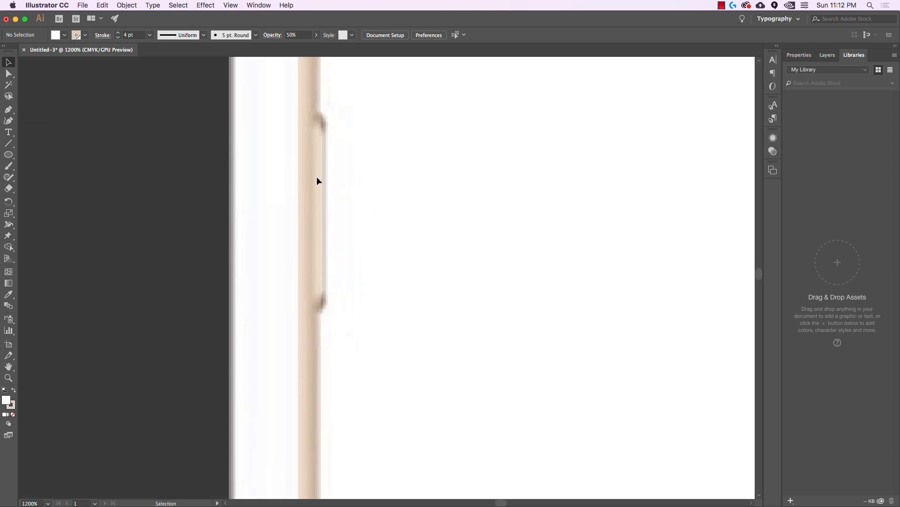
key(space)
drag(368, 178, 361, 179)
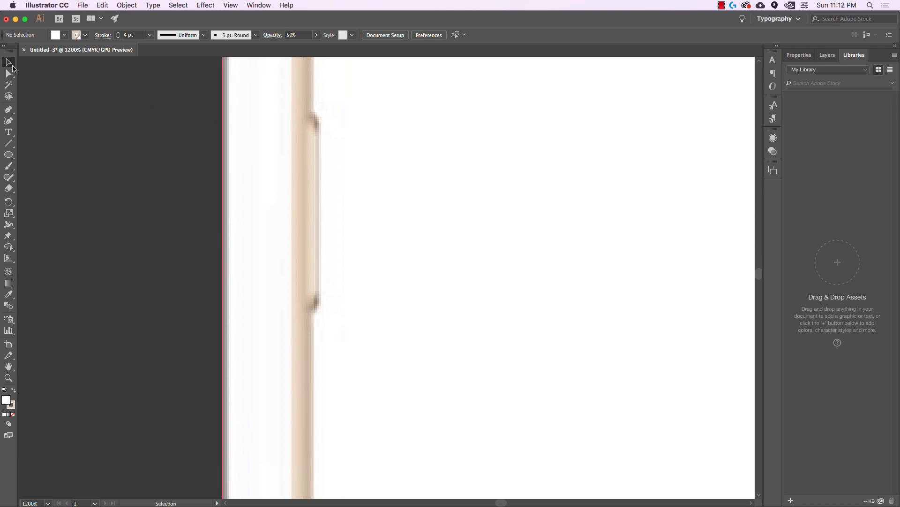
click(8, 294)
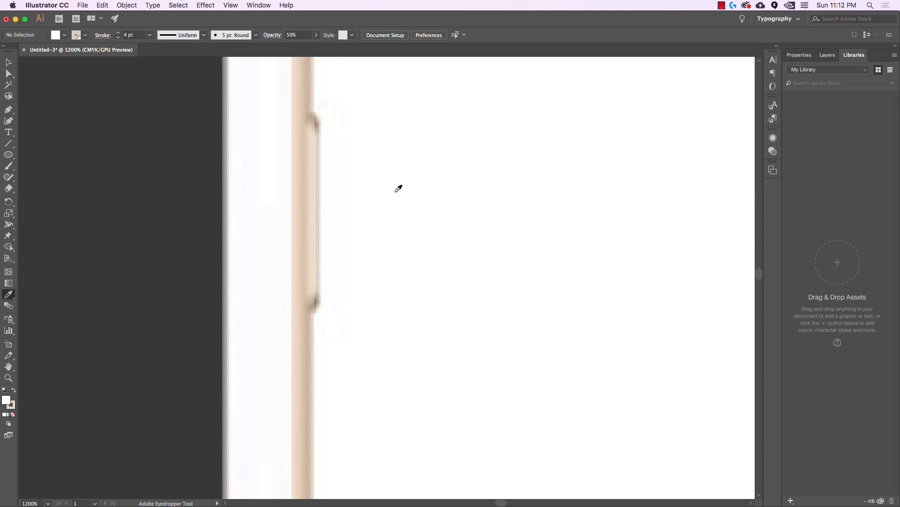
click(317, 184)
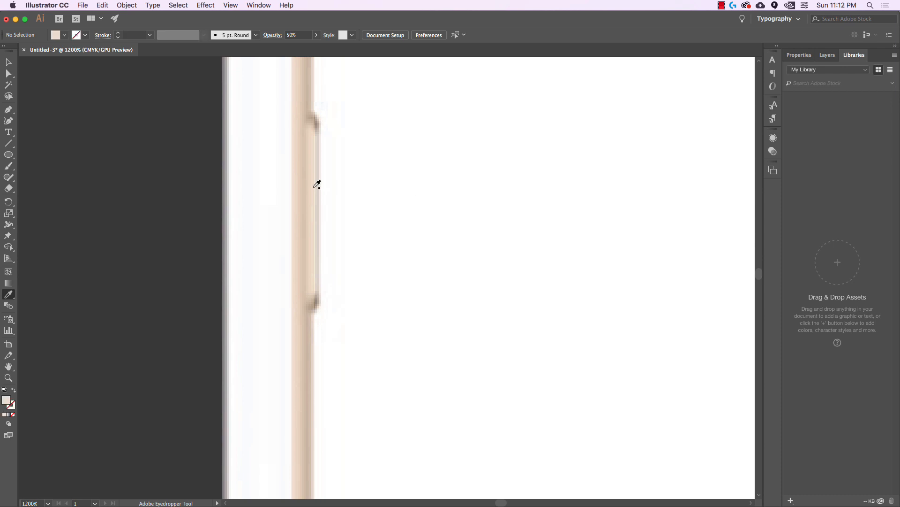
Save the sampled beige as a new swatch, C=7 M=13 Y=21 K=0
click(65, 35)
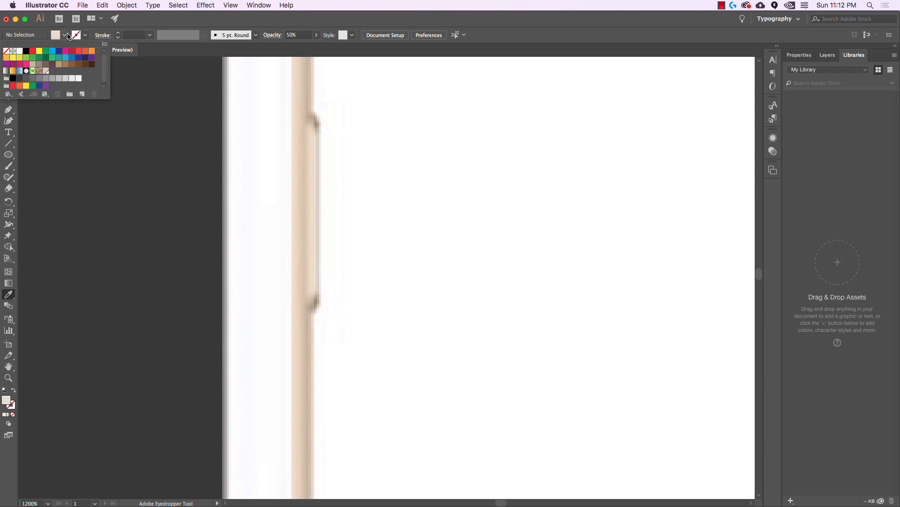
click(81, 96)
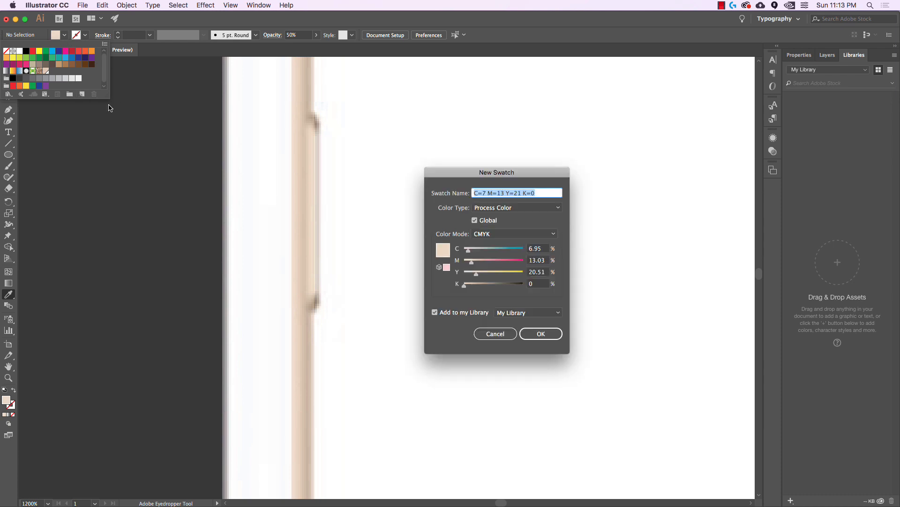
click(541, 333)
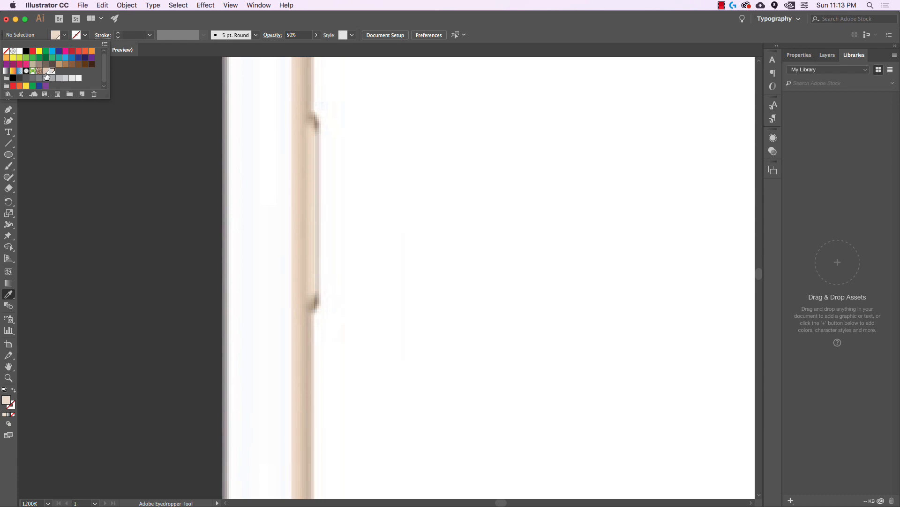
click(67, 72)
click(387, 176)
click(7, 160)
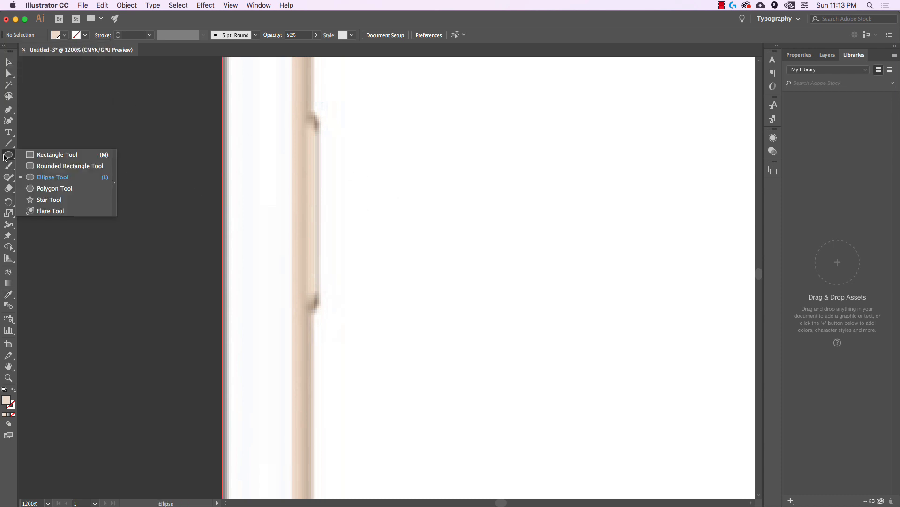
click(56, 154)
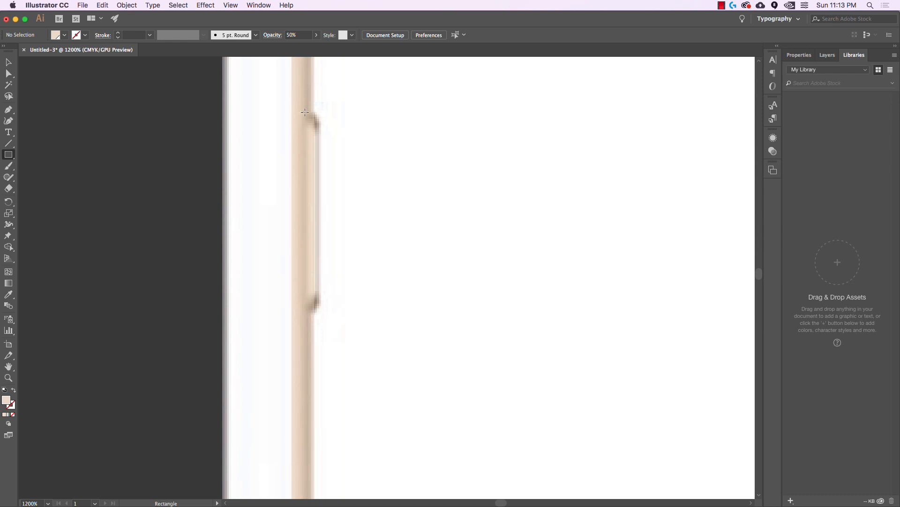
Draw a 0.0428 × 0.4884 in rectangle over the first side button and round its corners
mouse_move(303, 115)
mouse_down()
mouse_move(328, 178)
mouse_move(321, 312)
mouse_up()
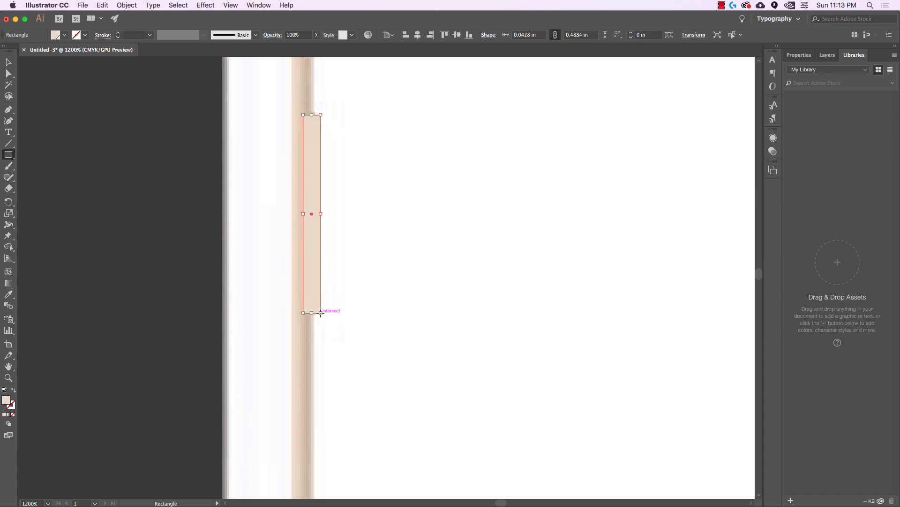
click(13, 63)
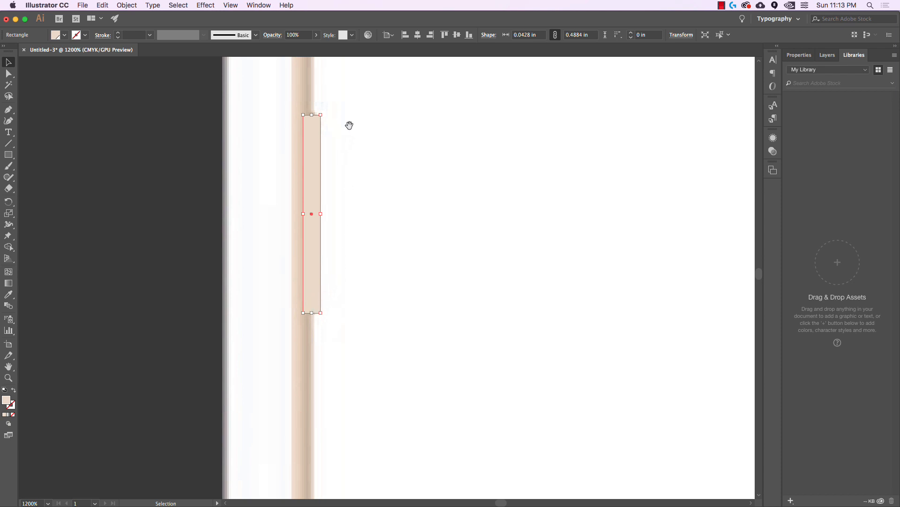
drag(350, 125, 382, 158)
scroll(352, 159, up, 2)
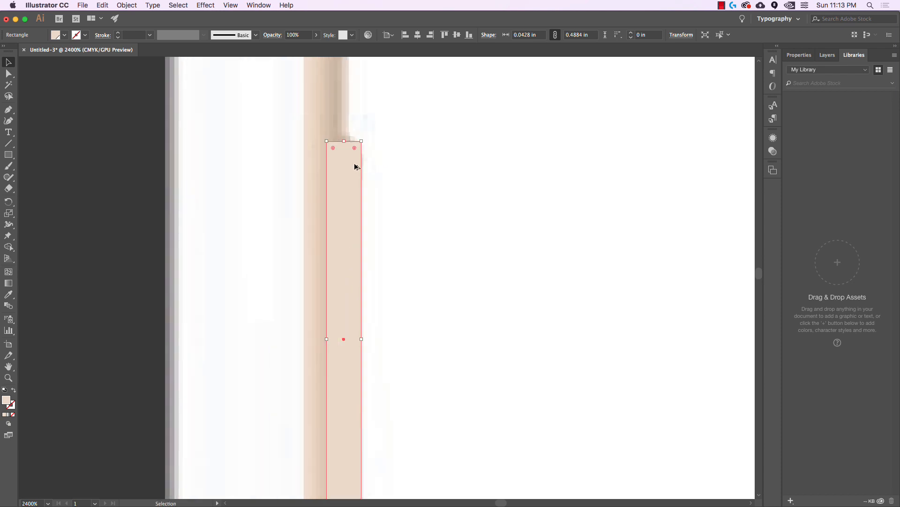
scroll(355, 166, up, 2)
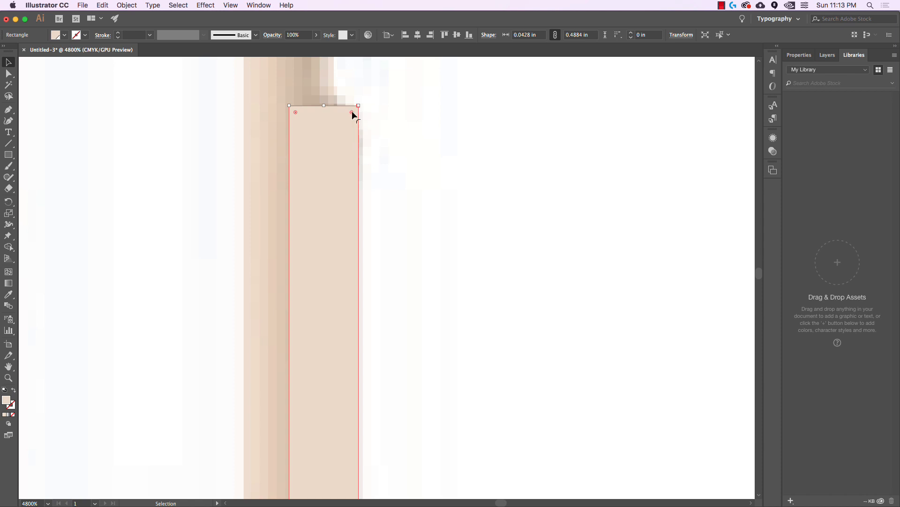
drag(351, 113, 332, 133)
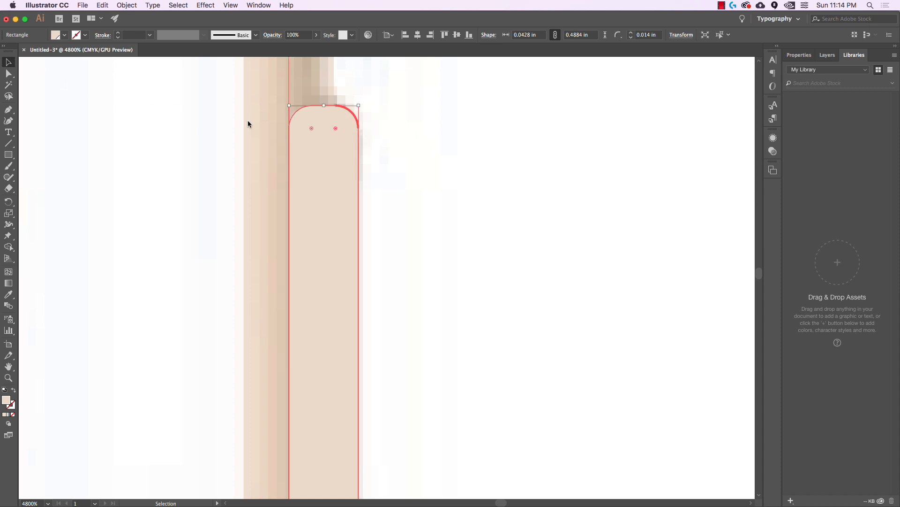
click(474, 193)
scroll(474, 193, down, 3)
scroll(509, 183, down, 1)
drag(498, 240, 666, 244)
scroll(509, 183, down, 1)
scroll(587, 249, down, 3)
drag(335, 237, 553, 222)
scroll(362, 150, up, 3)
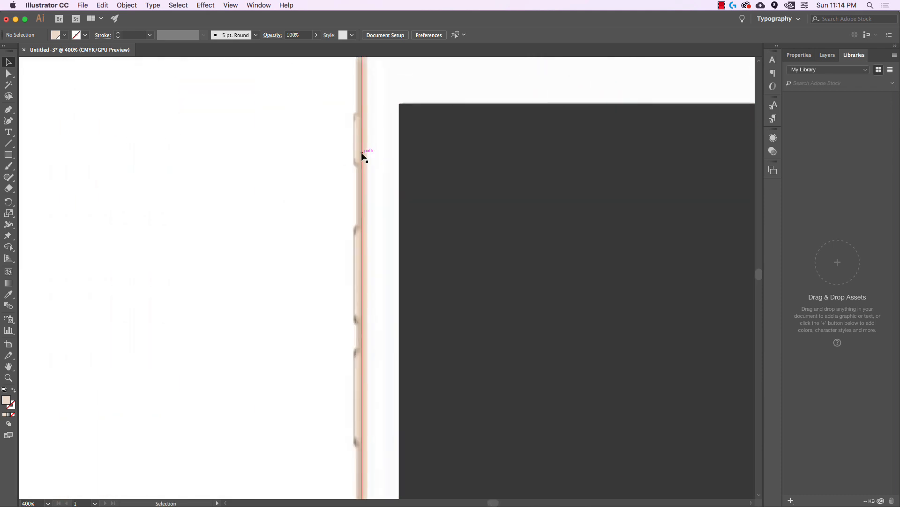
Draw a rounded rectangle over the next side button on the left edge
click(8, 154)
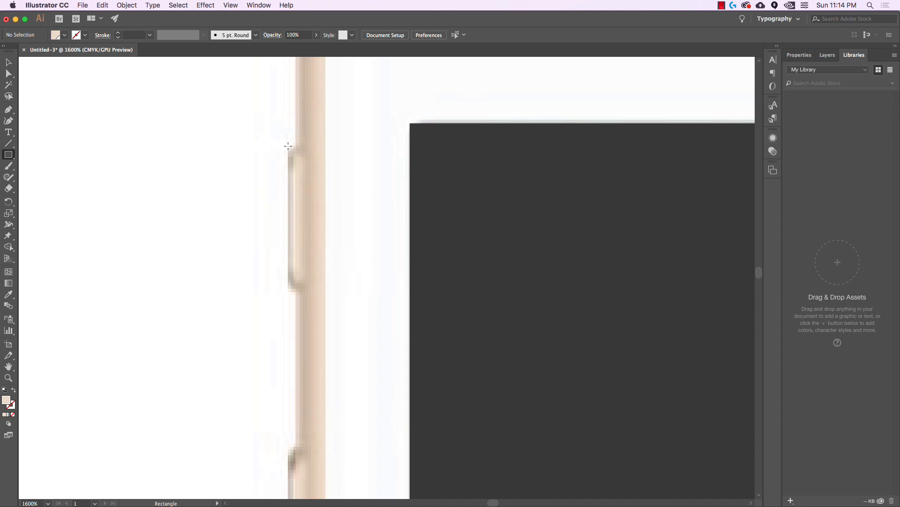
drag(288, 145, 307, 292)
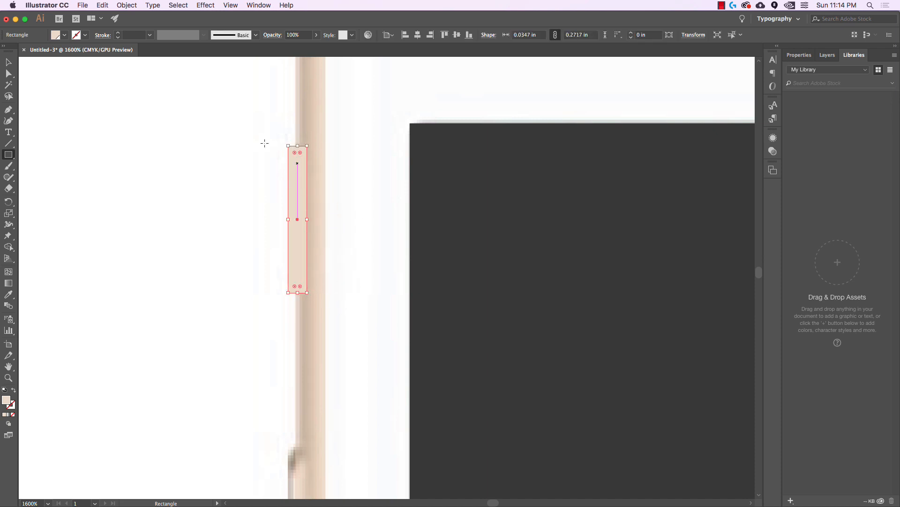
click(10, 63)
mouse_move(294, 151)
mouse_down()
mouse_move(300, 161)
mouse_move(295, 155)
mouse_up()
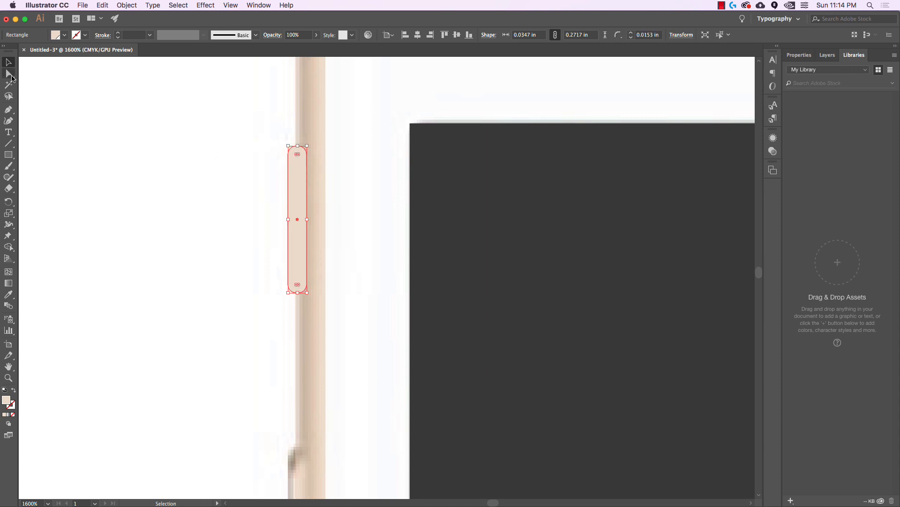
click(140, 247)
scroll(193, 239, down, 3)
scroll(192, 240, right, 1)
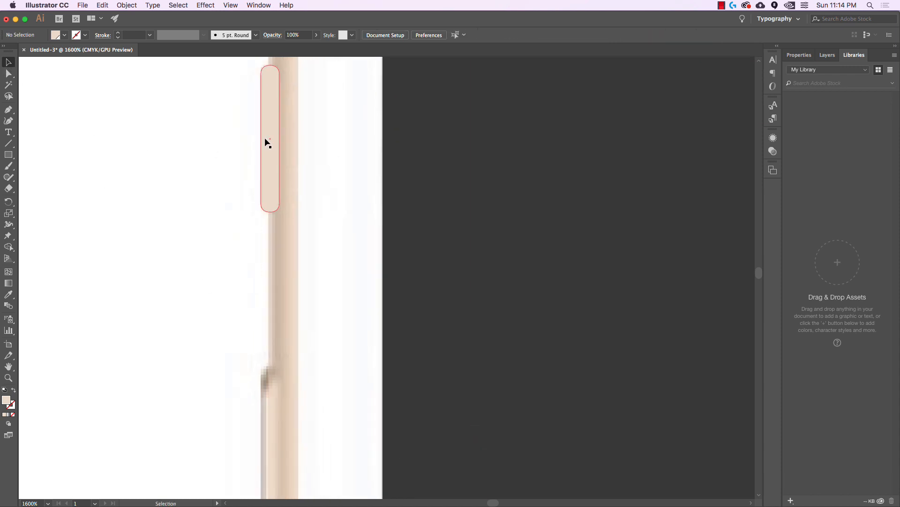
Duplicate the bar downward, stretch a copy to 0.4925 in, and copy it again below
click(271, 167)
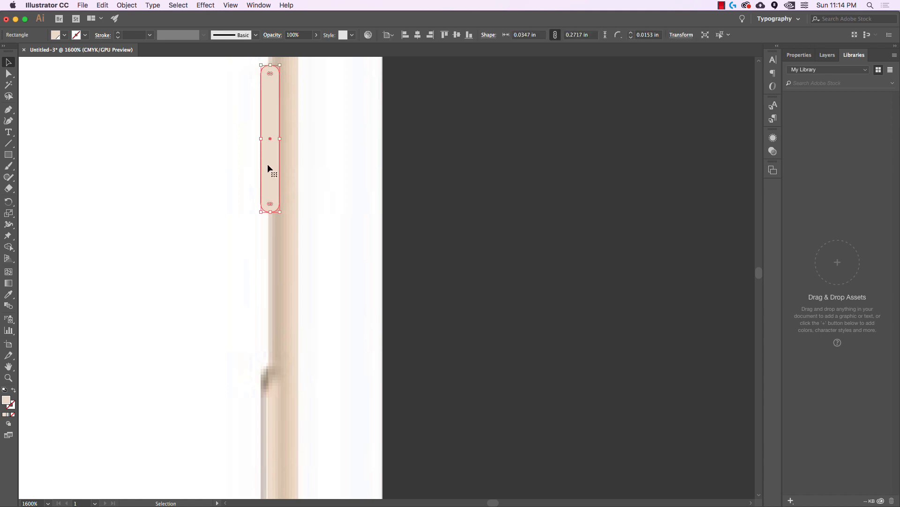
drag(270, 168, 292, 466)
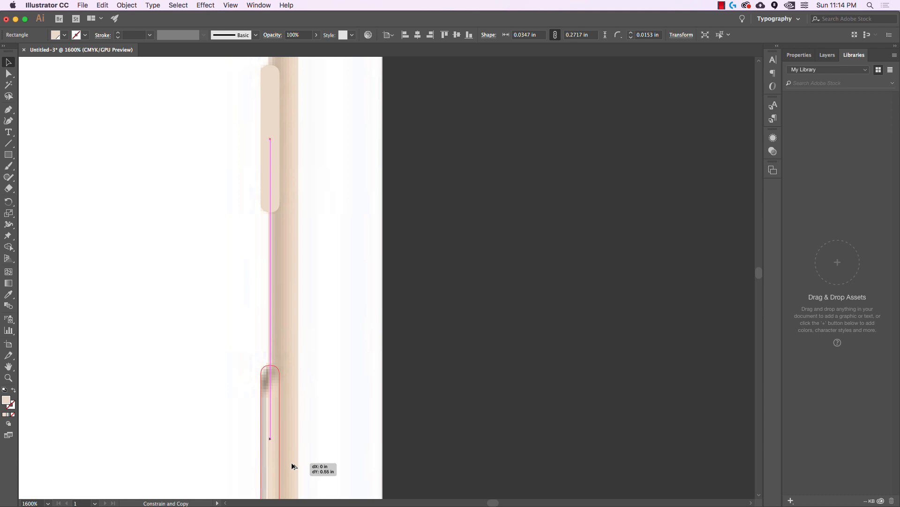
drag(292, 464, 292, 463)
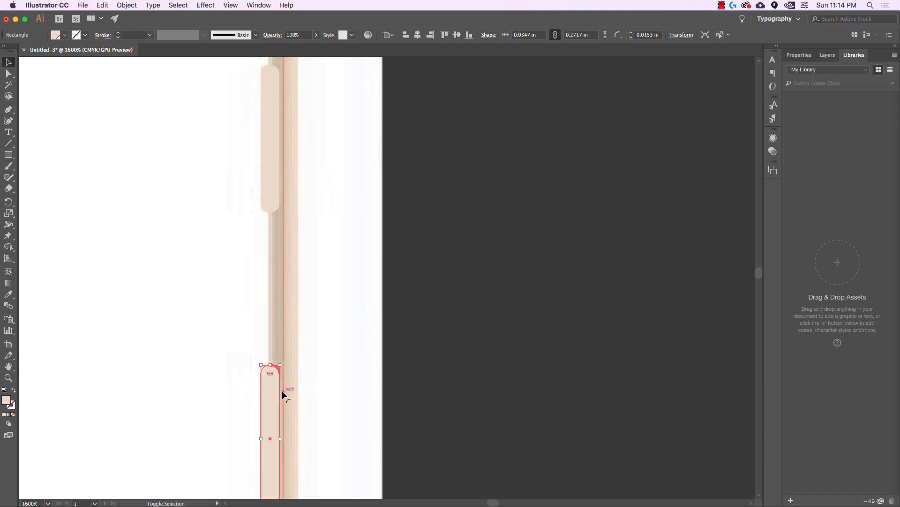
drag(313, 415, 340, 199)
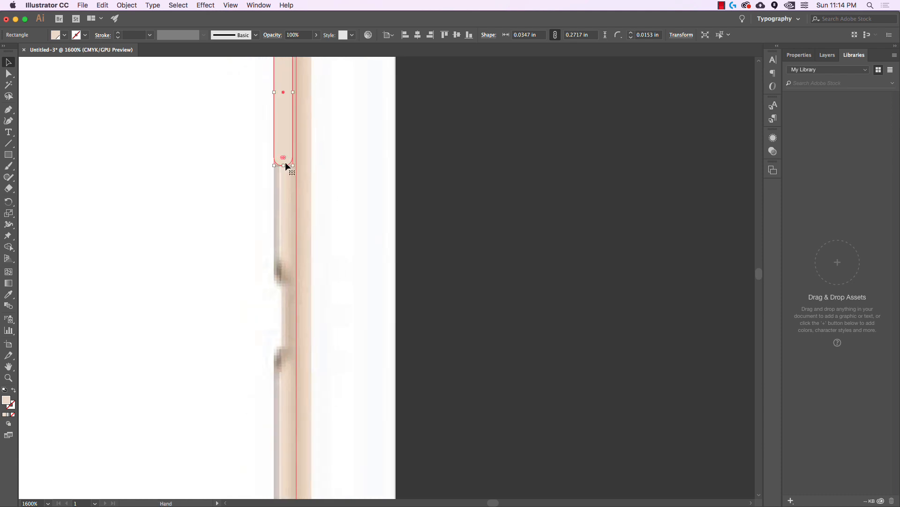
drag(283, 165, 283, 285)
drag(333, 177, 307, 347)
drag(325, 231, 333, 310)
drag(336, 298, 338, 176)
drag(327, 234, 298, 413)
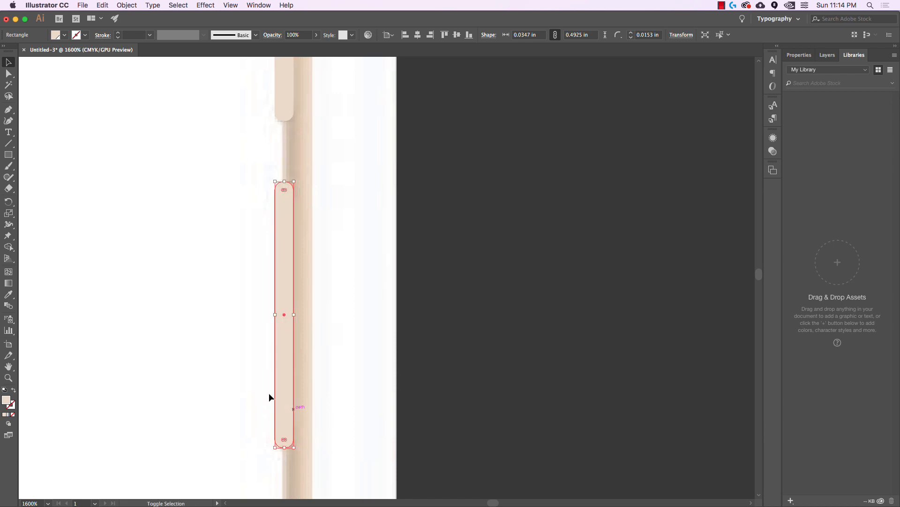
click(181, 312)
key(super+minus)
key(super+minus)
key(super+minus)
scroll(191, 310, down, 2)
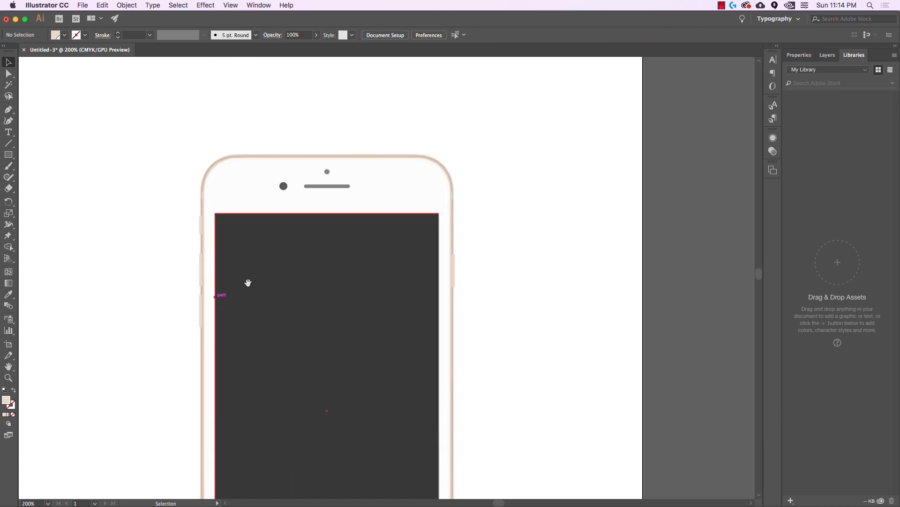
Select all shapes of the traced phone and set their opacity to 100
drag(253, 286, 299, 188)
scroll(343, 196, down, 2)
drag(420, 195, 465, 195)
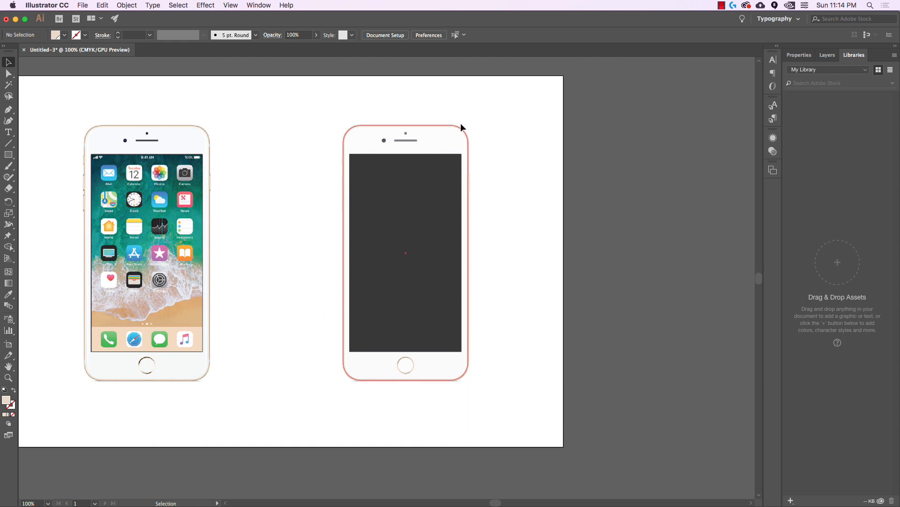
mouse_move(480, 106)
mouse_down()
mouse_move(319, 420)
mouse_move(322, 411)
mouse_up()
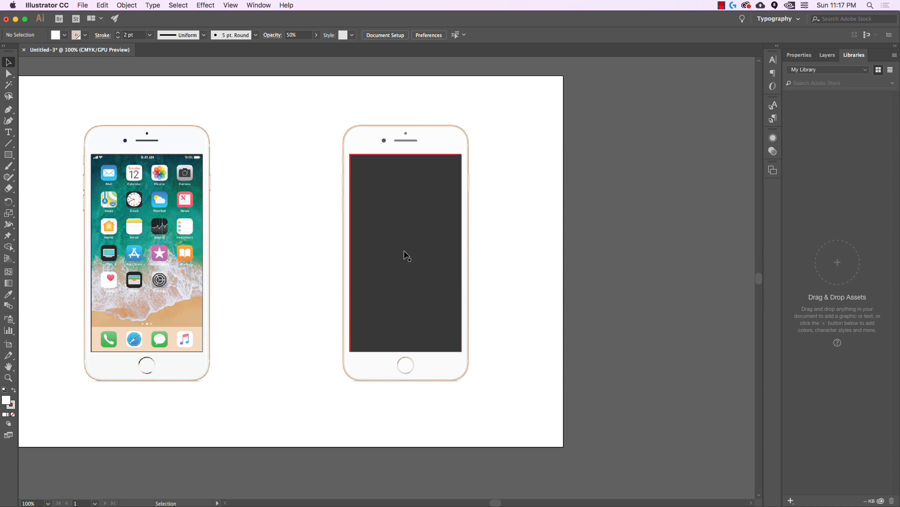
drag(317, 106, 502, 402)
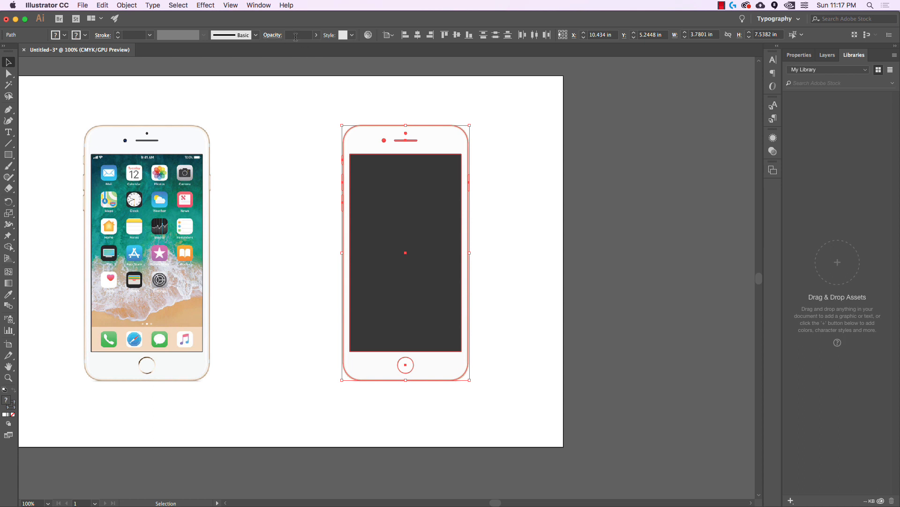
click(295, 35)
text(100)
key(Return)
click(525, 242)
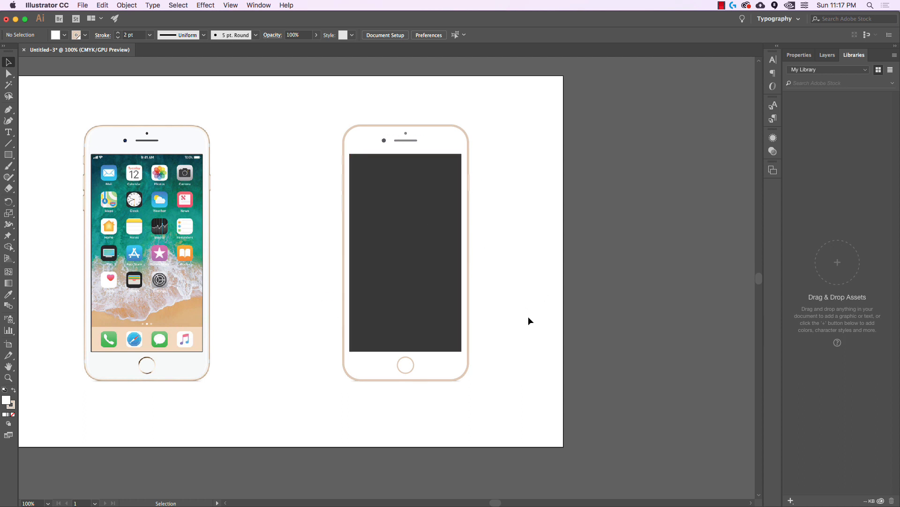
Undo a trial move so the traced phone stays over the photo, then show Layers
drag(538, 390, 334, 95)
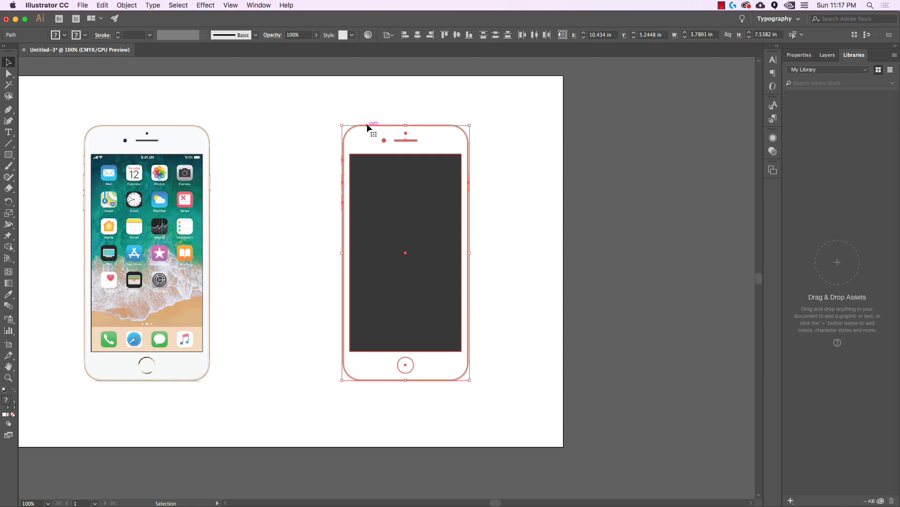
drag(367, 125, 476, 126)
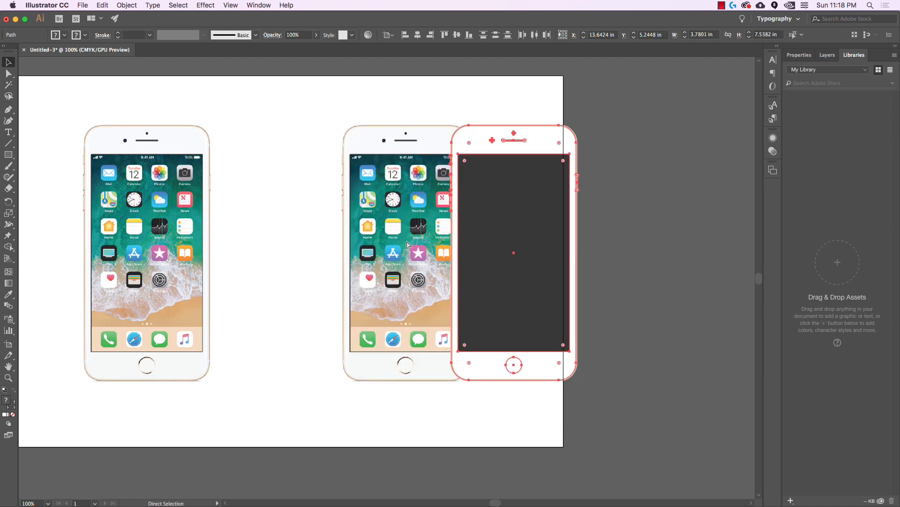
key(super+z)
scroll(345, 379, up, 8)
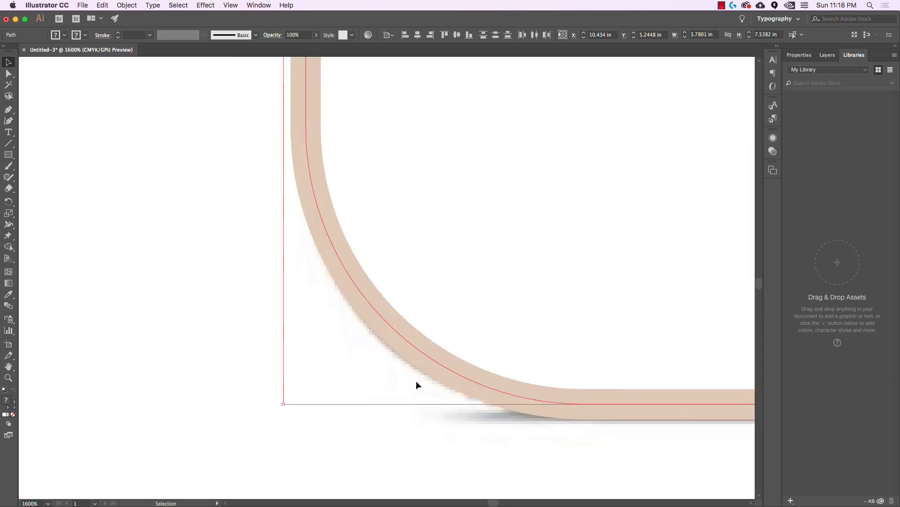
scroll(493, 432, down, 10)
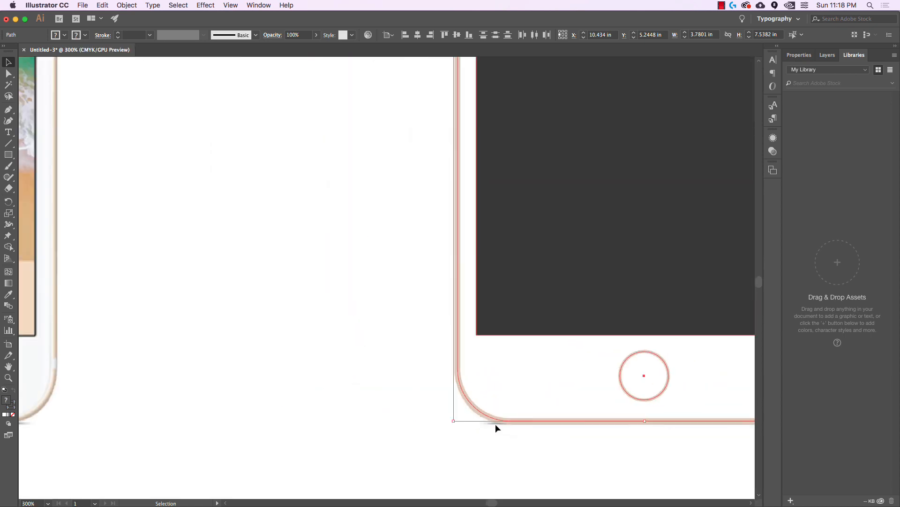
scroll(501, 418, down, 4)
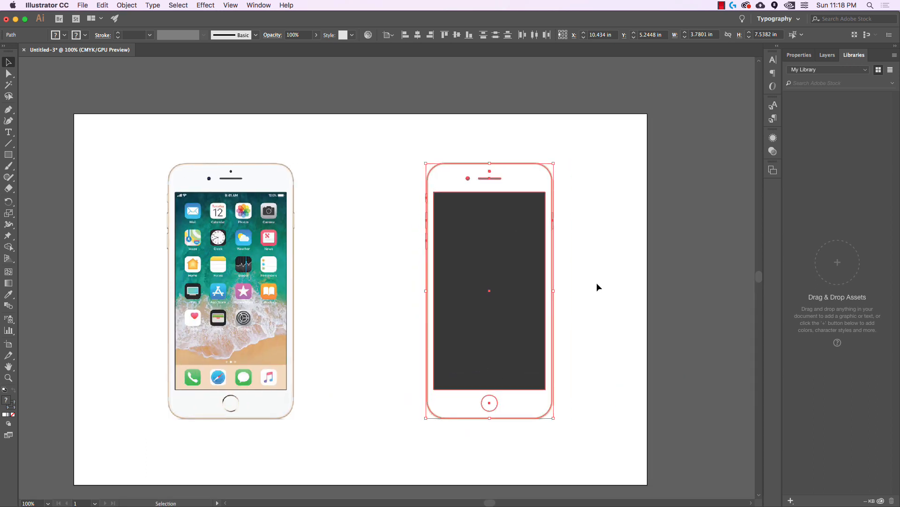
click(597, 284)
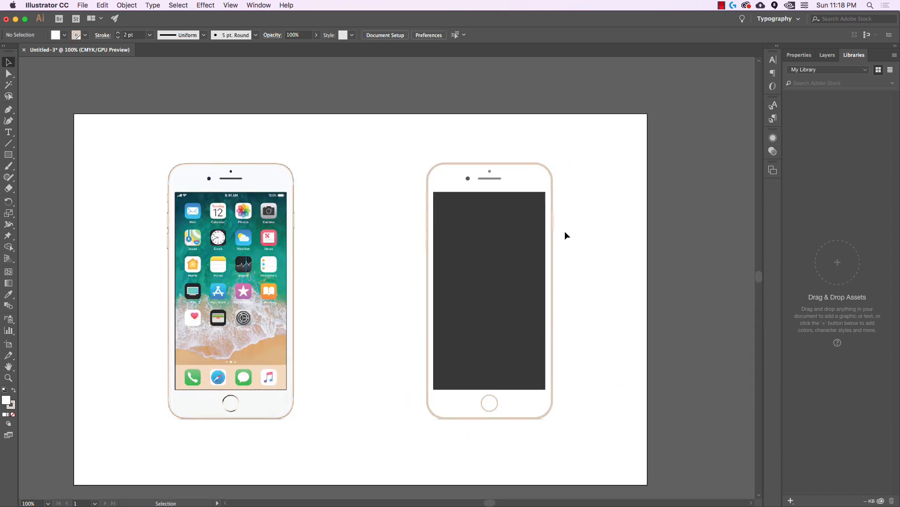
click(826, 55)
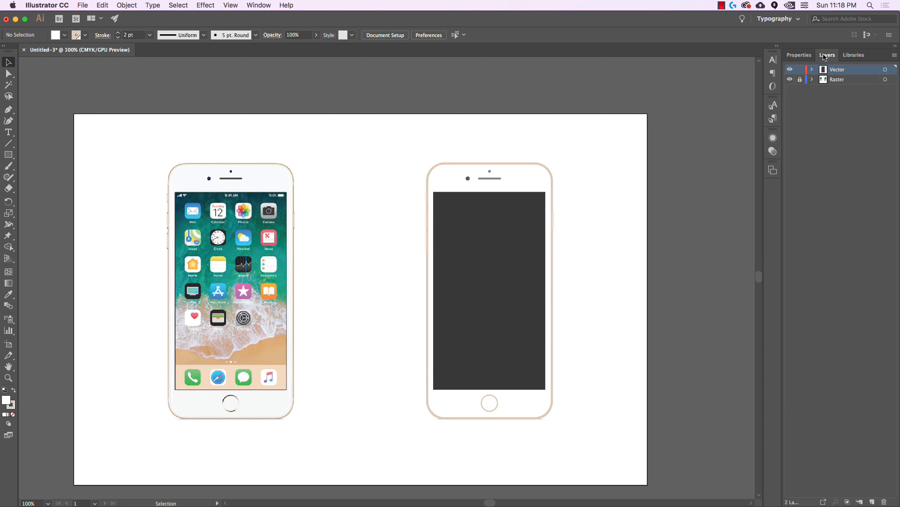
Lock and hide the Vector layer, unlock Raster, and delete the duplicate right-hand photo
click(800, 70)
click(791, 70)
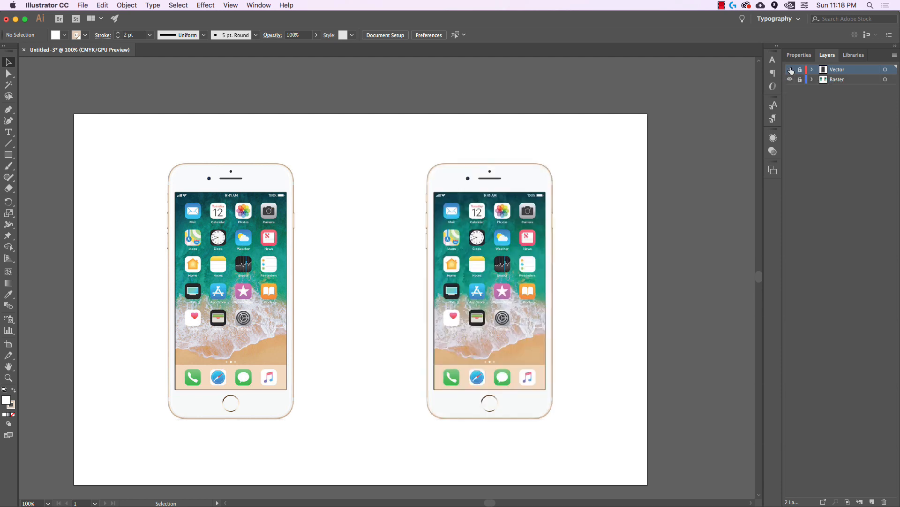
click(800, 79)
click(534, 199)
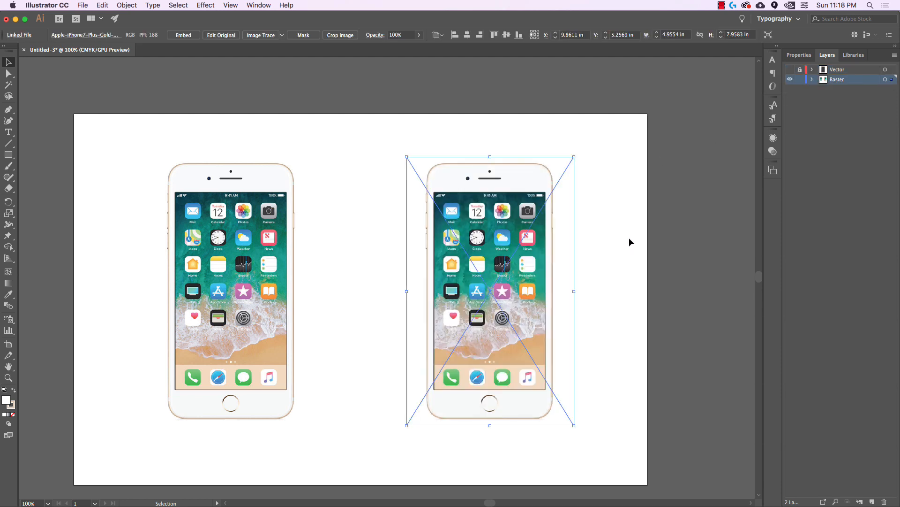
key(Delete)
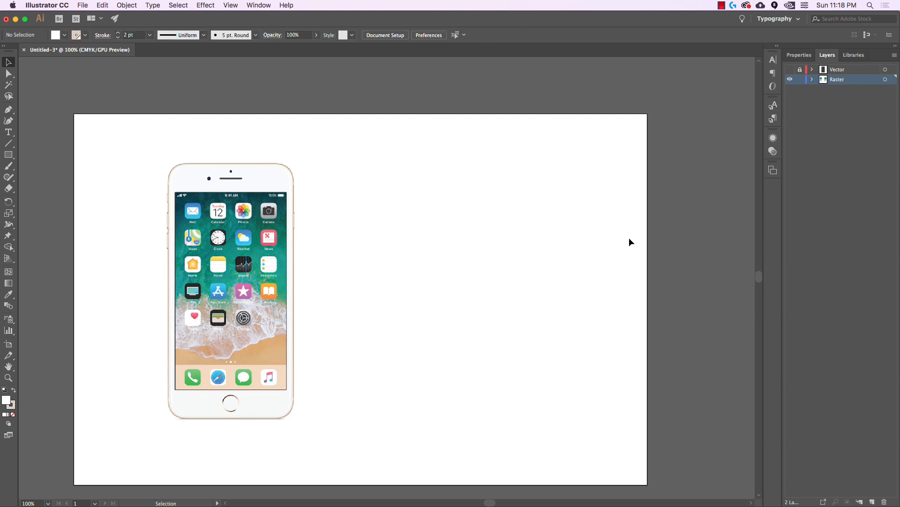
click(791, 69)
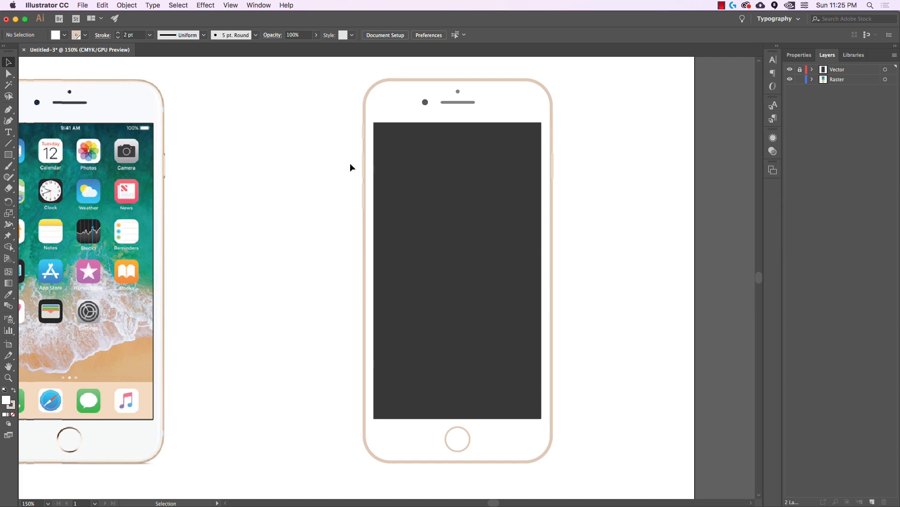
Unlock the Vector layer, lock the Raster layer, and make Vector the active layer
scroll(355, 165, up, 5)
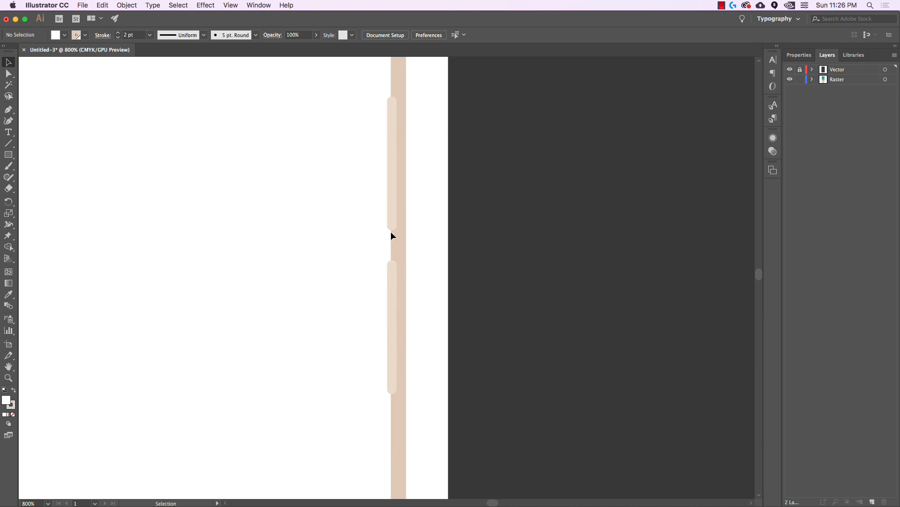
scroll(390, 232, down, 2)
scroll(368, 202, up, 2)
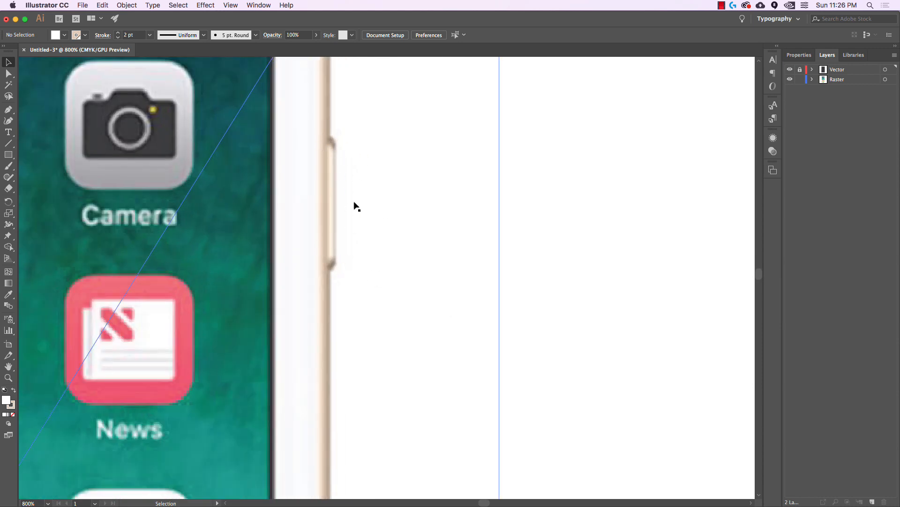
scroll(444, 233, down, 4)
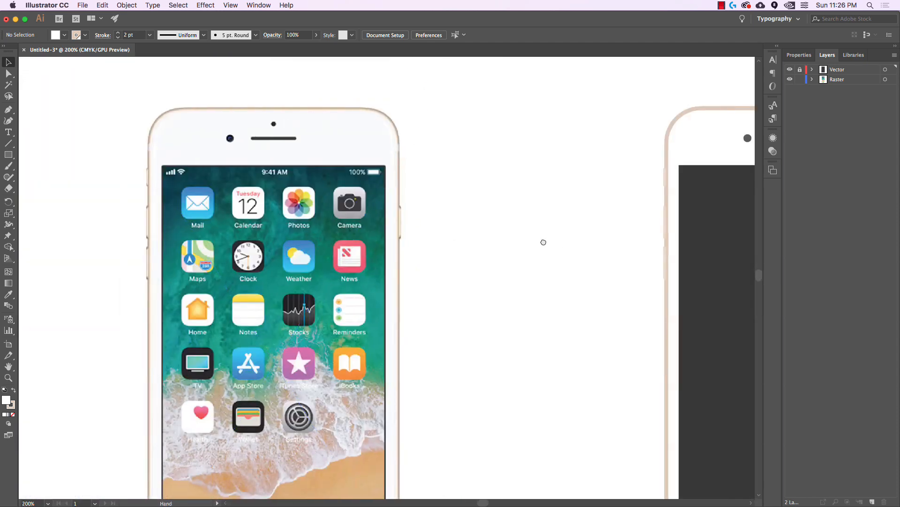
scroll(543, 241, right, 10)
scroll(551, 206, right, 3)
scroll(551, 206, down, 2)
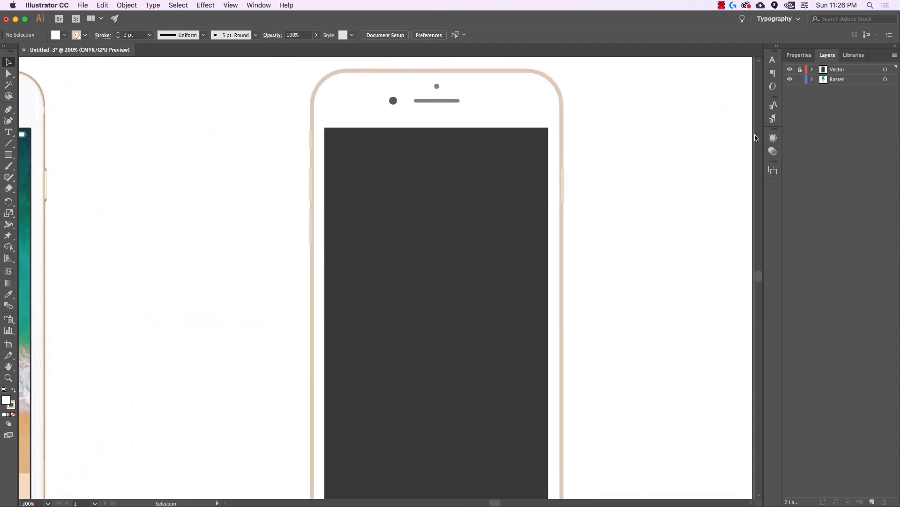
click(800, 70)
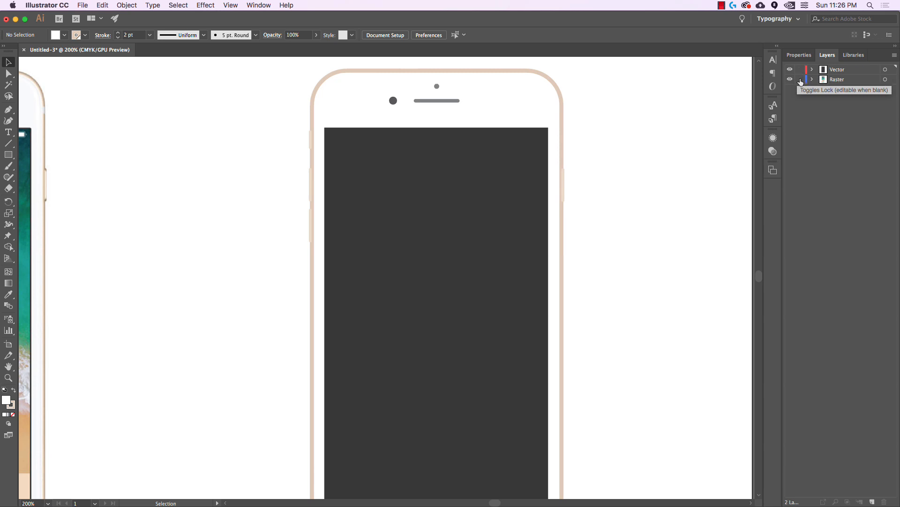
click(800, 80)
click(846, 70)
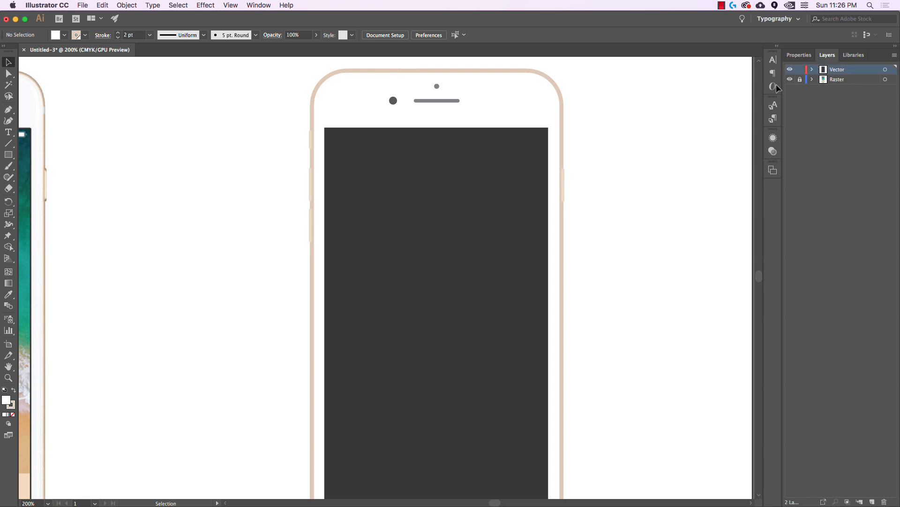
Move the side button's <Rectangle> to the bottom of the Vector layer, behind the body
scroll(573, 181, up, 6)
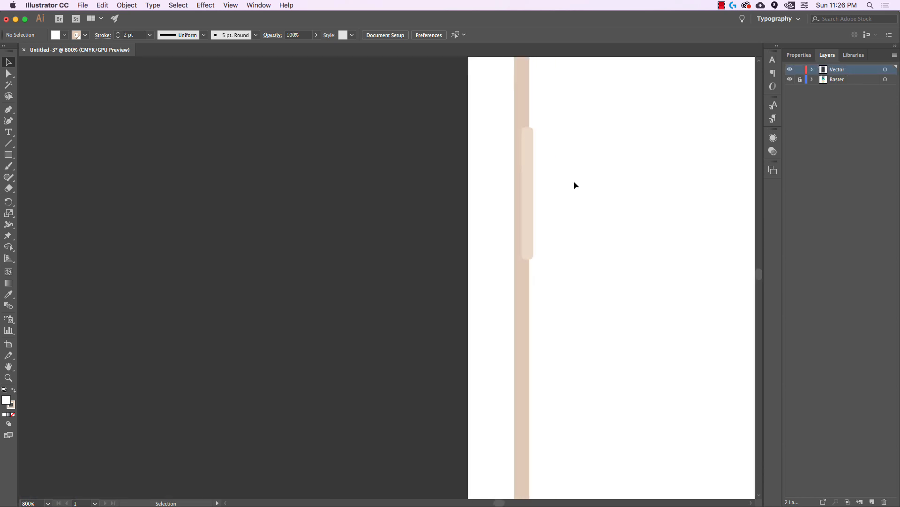
drag(557, 198, 506, 238)
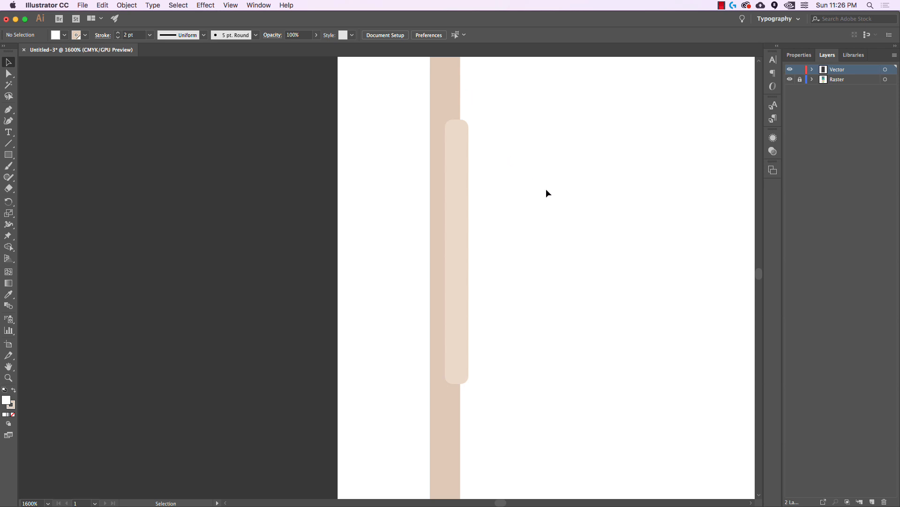
click(461, 154)
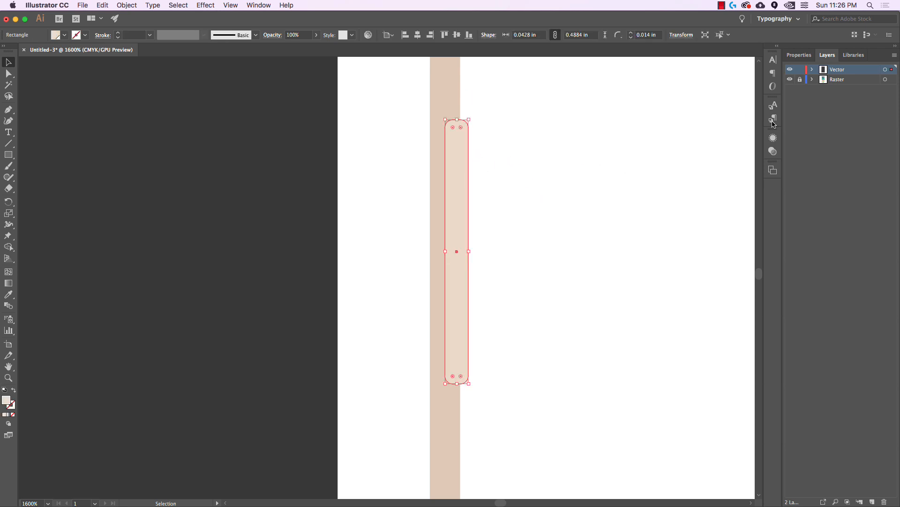
click(812, 69)
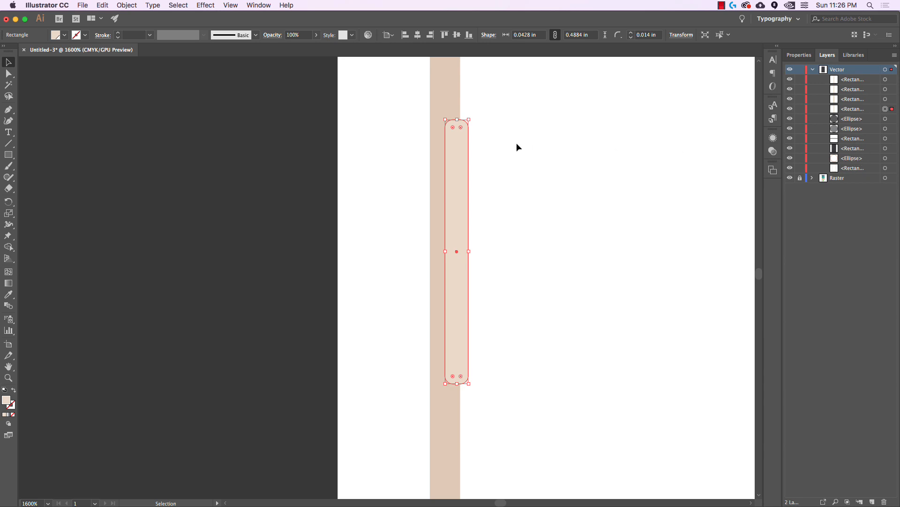
click(860, 110)
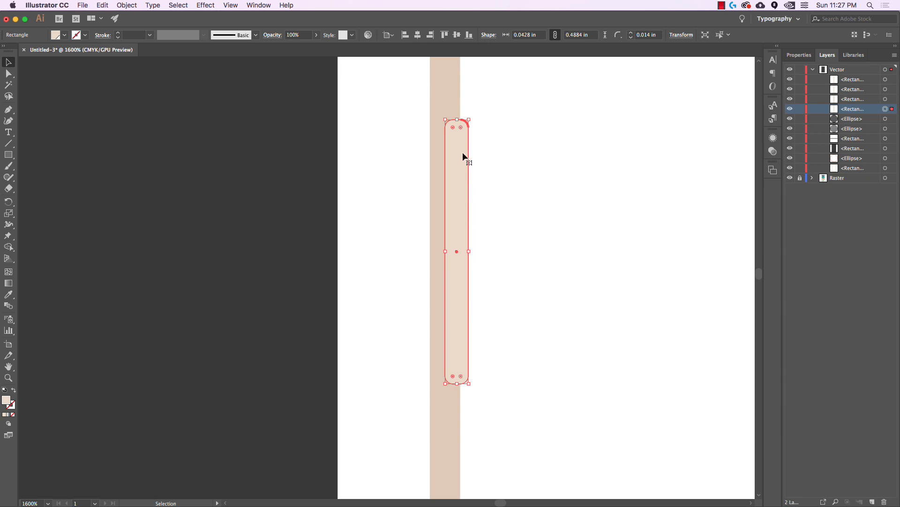
click(856, 171)
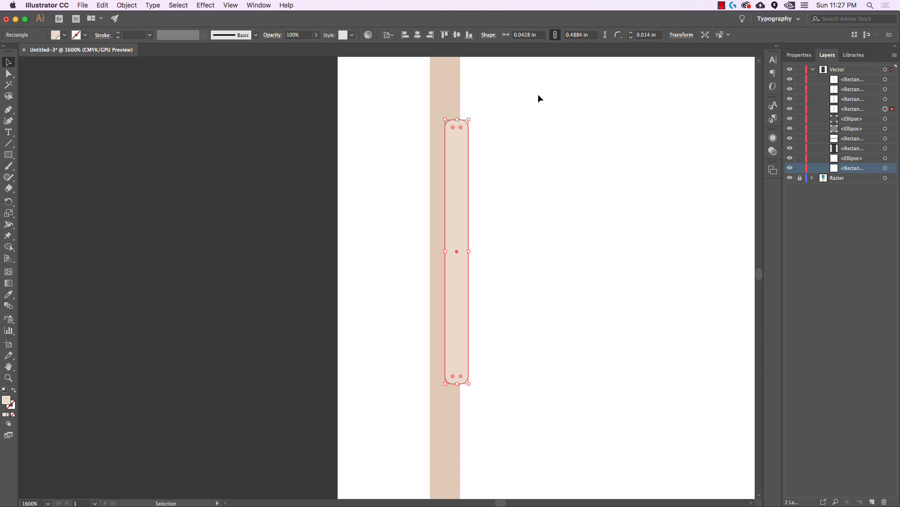
click(863, 110)
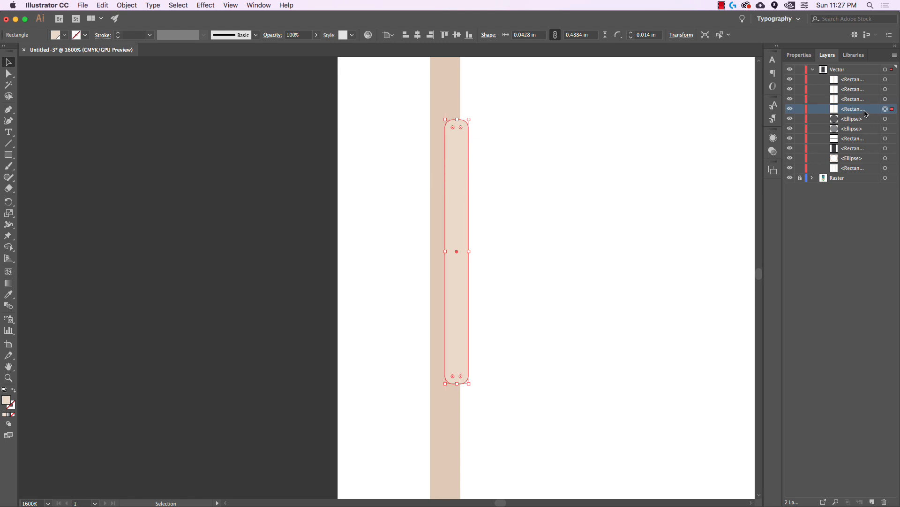
drag(865, 113, 864, 173)
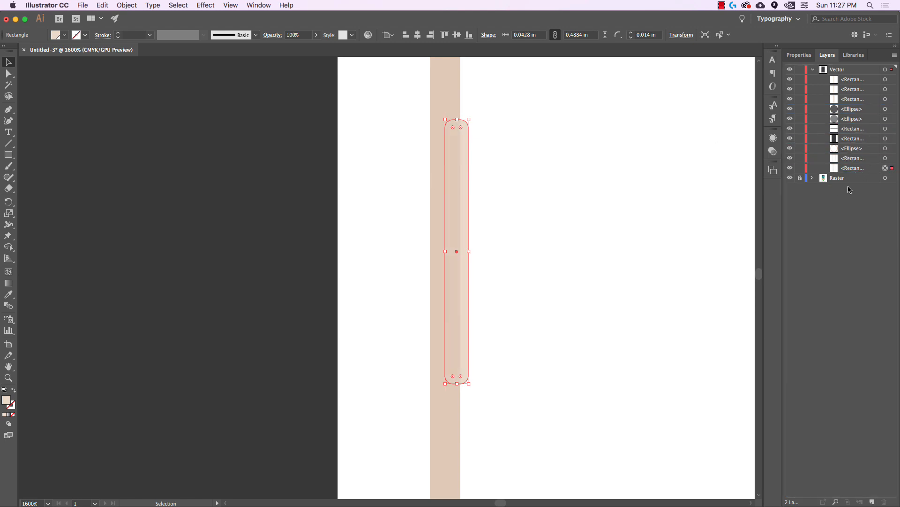
click(586, 223)
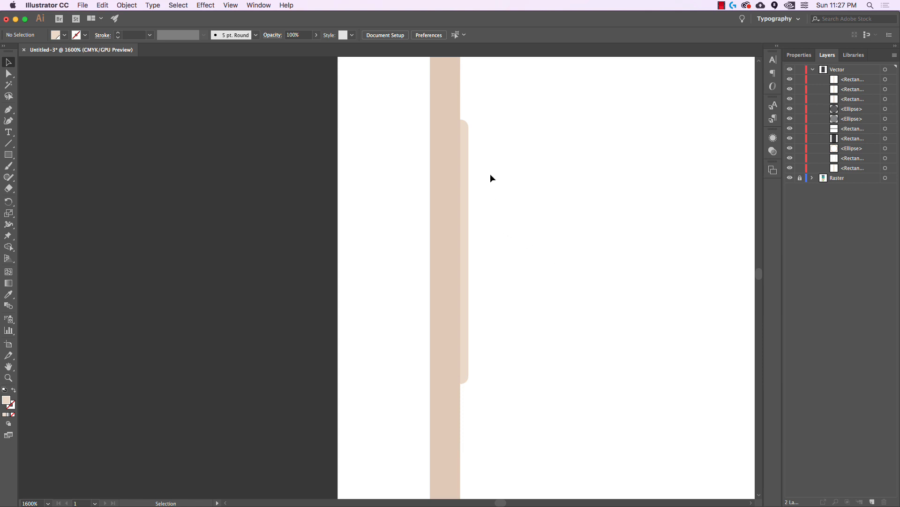
Nudge the beige side-button bar 0.01 in sideways
scroll(502, 252, up, 1)
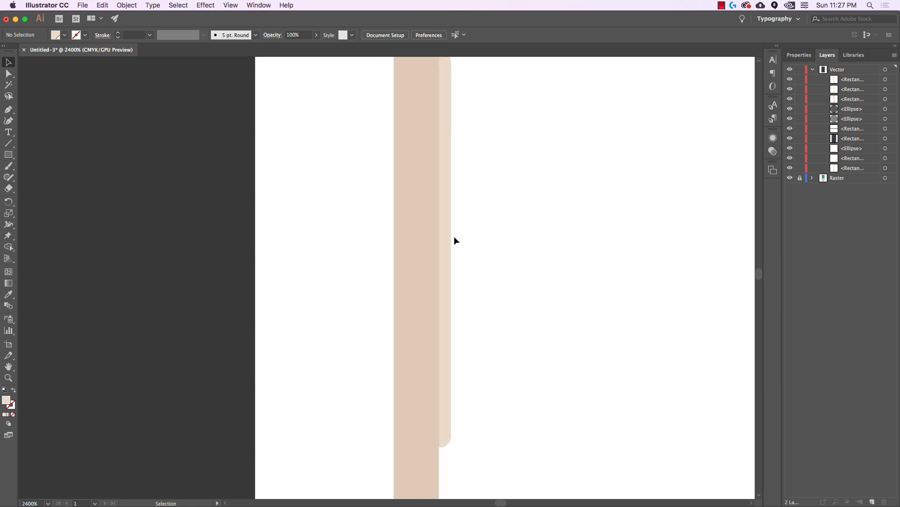
click(449, 223)
scroll(450, 219, up, 1)
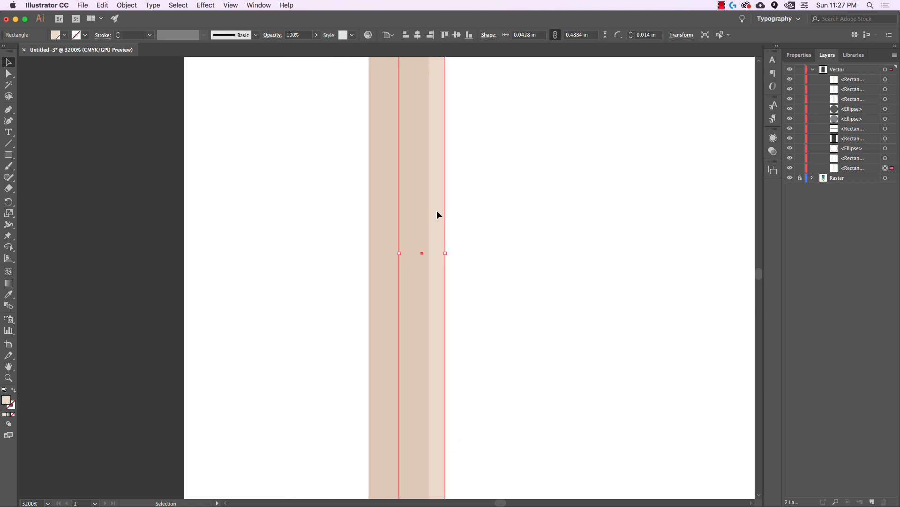
drag(438, 213, 440, 210)
click(501, 229)
scroll(503, 232, down, 3)
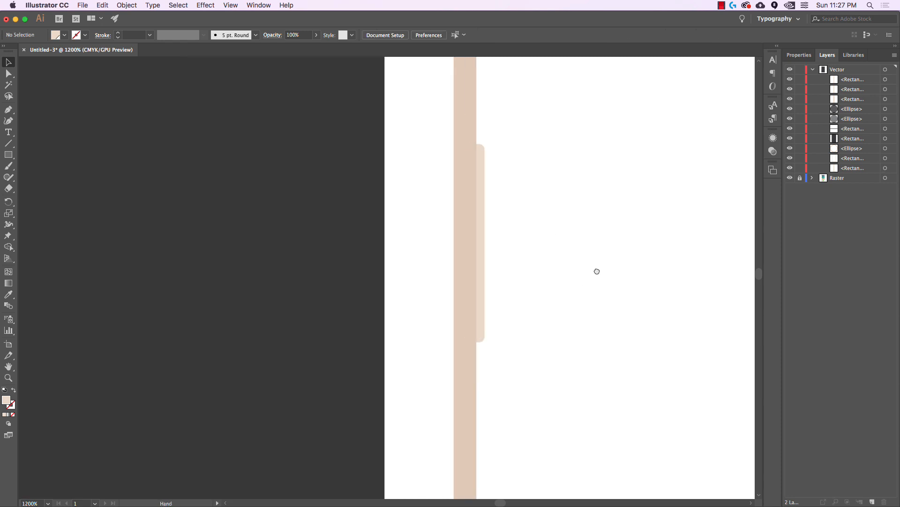
scroll(592, 281, down, 1)
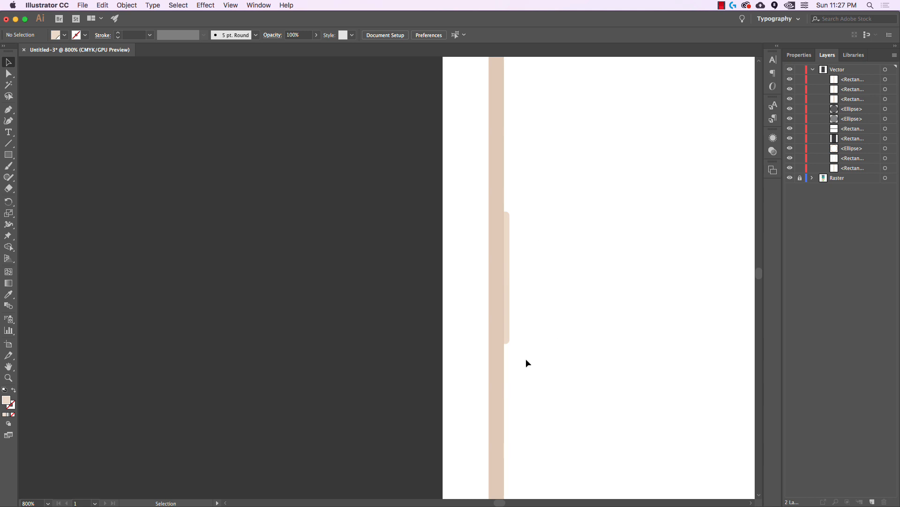
scroll(564, 318, down, 1)
key(space)
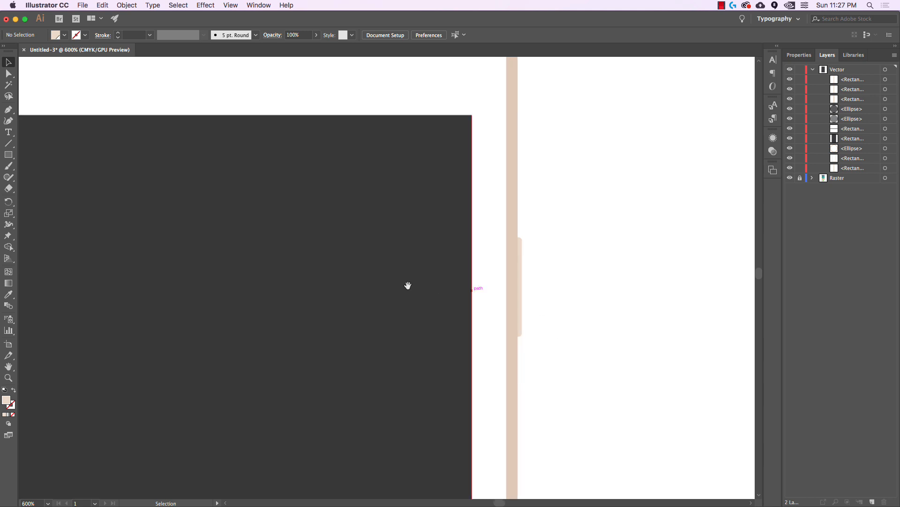
Select the top, middle and bottom side buttons along the traced phone's left edge
drag(389, 287, 678, 256)
drag(346, 294, 615, 272)
mouse_move(454, 295)
mouse_down()
mouse_move(492, 281)
mouse_move(500, 304)
mouse_up()
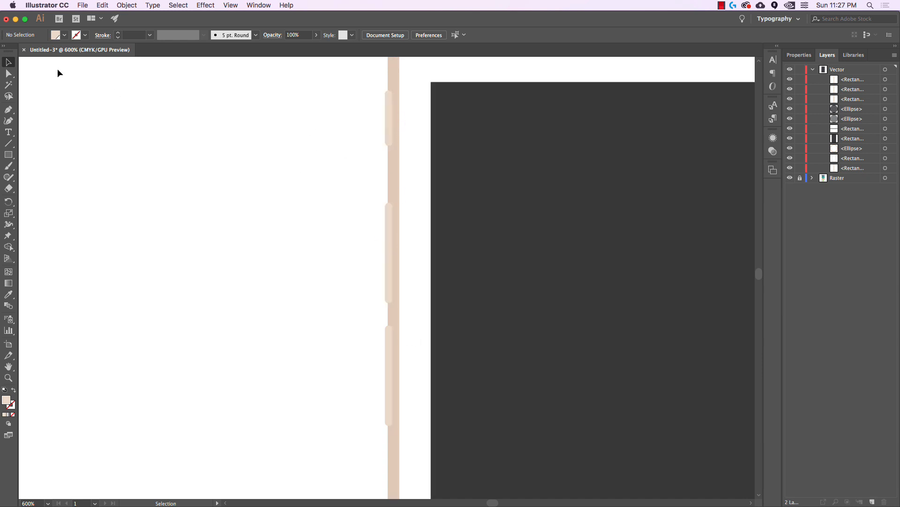
click(388, 123)
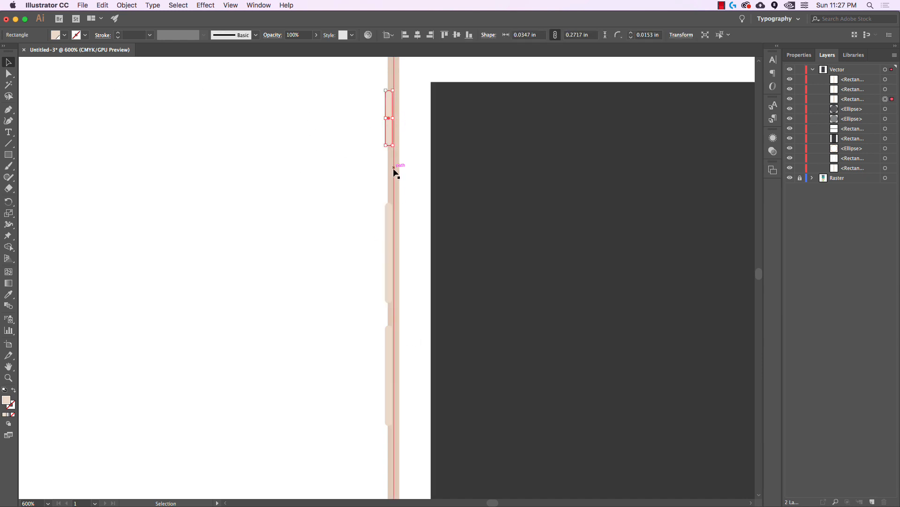
shift+click(387, 236)
shift+click(388, 331)
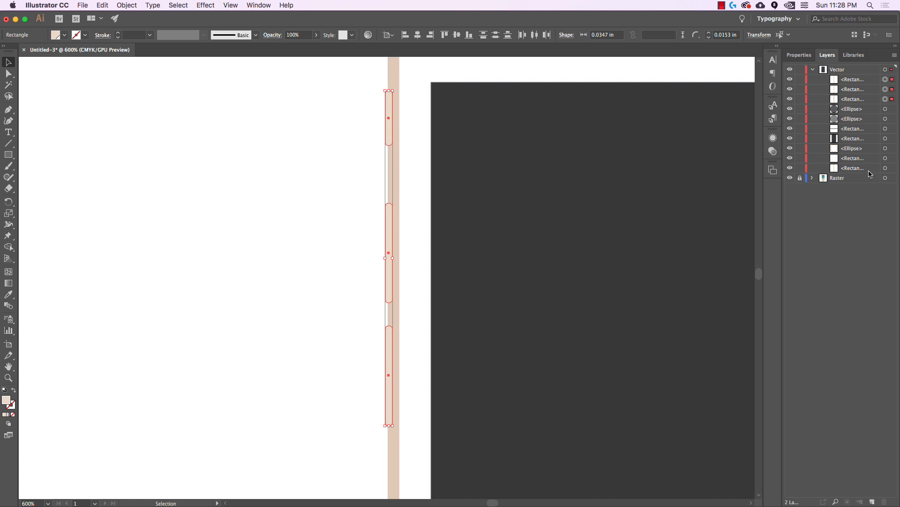
Send the three selected side buttons to the back with Object > Arrange > Send to Back
click(126, 6)
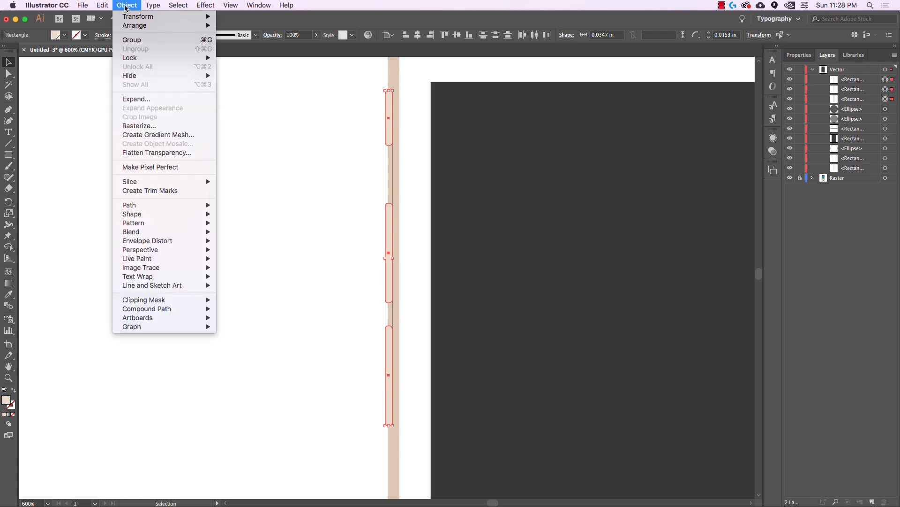
mouse_move(137, 26)
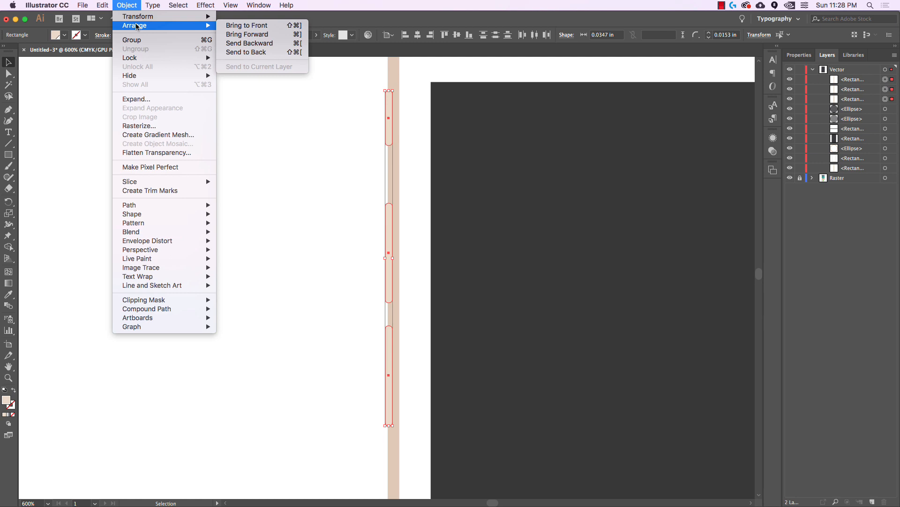
click(283, 55)
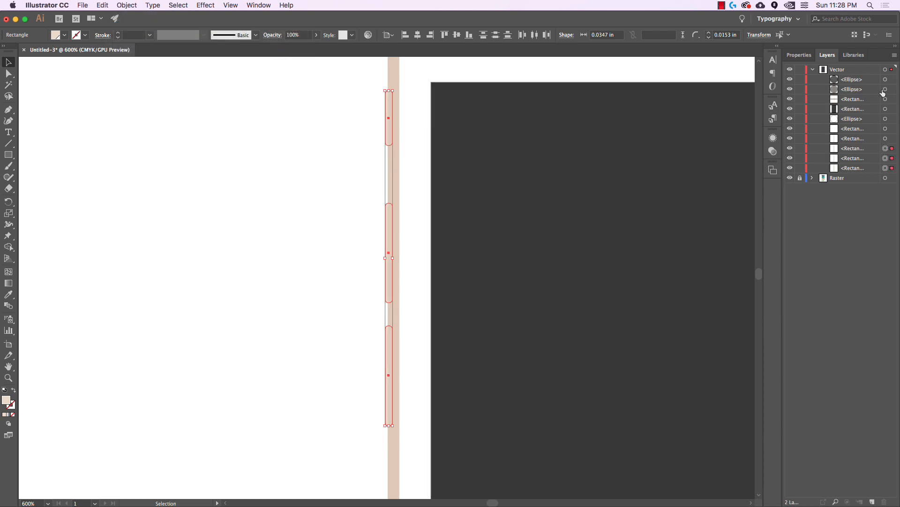
click(383, 170)
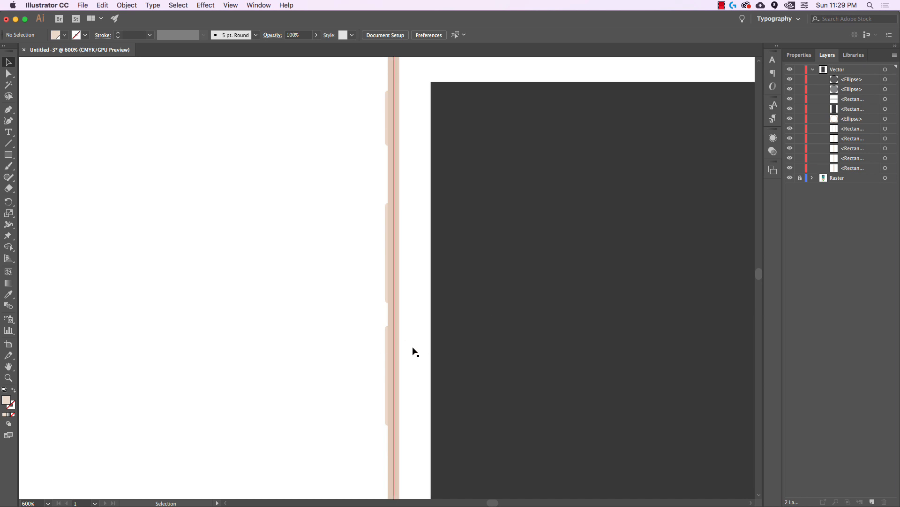
Reselect the three side buttons, nudge them slightly left, then deselect
click(386, 381)
shift+click(386, 295)
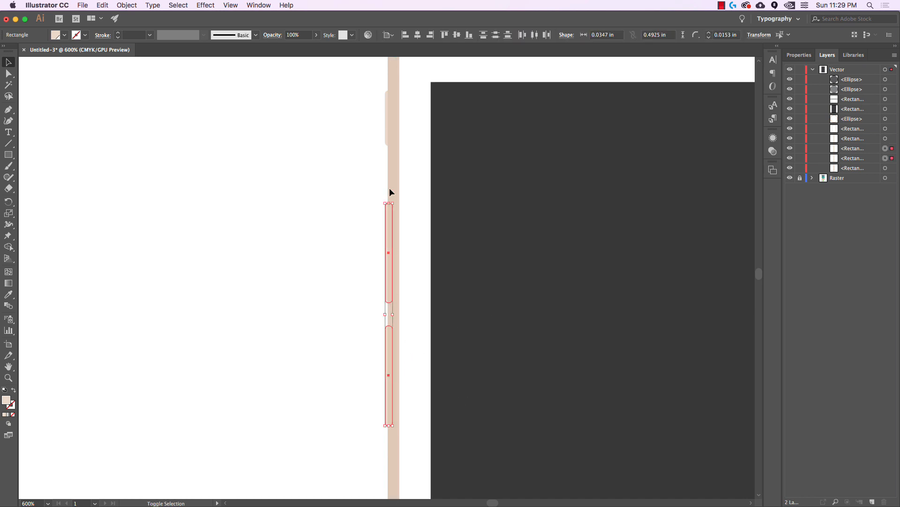
shift+click(385, 147)
scroll(388, 375, up, 4)
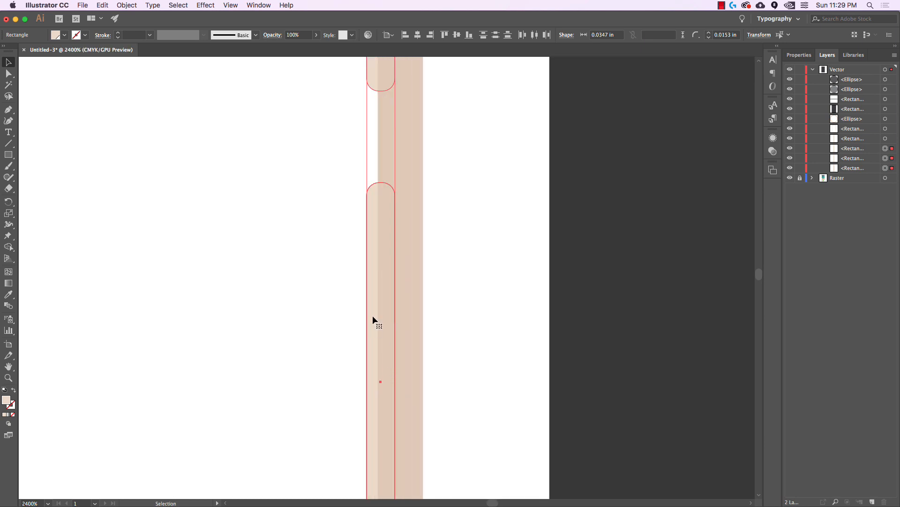
drag(372, 316, 369, 316)
click(318, 309)
scroll(319, 307, down, 3)
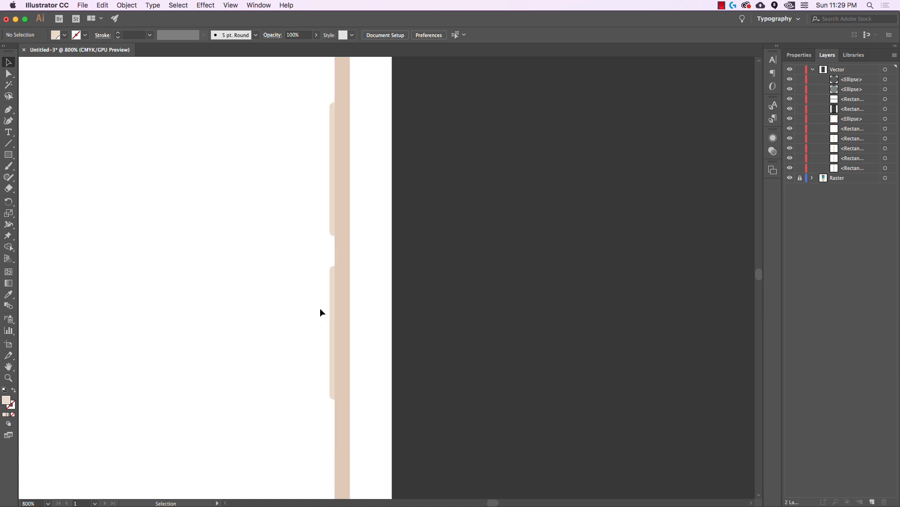
scroll(320, 308, down, 5)
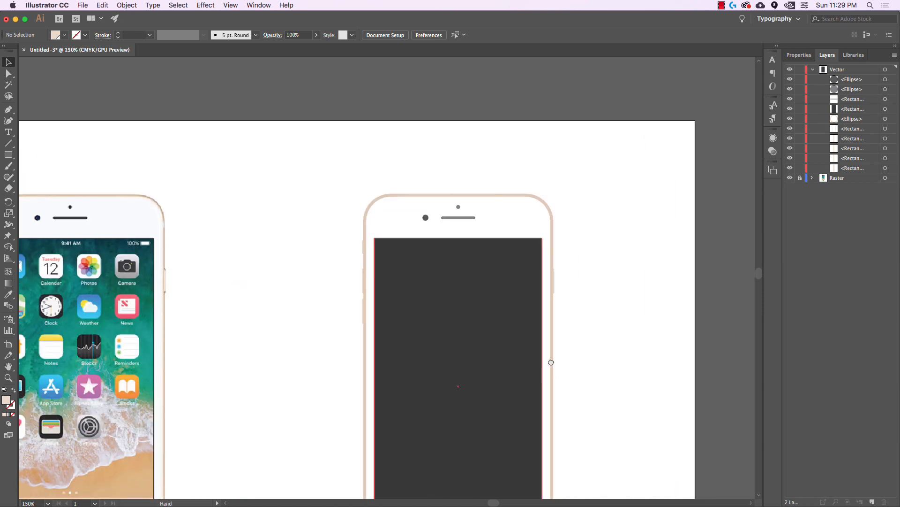
Zoom out so both the original photo and the traced phone are fully visible
drag(551, 362, 567, 217)
drag(701, 318, 701, 367)
drag(657, 335, 678, 306)
scroll(669, 317, down, 1)
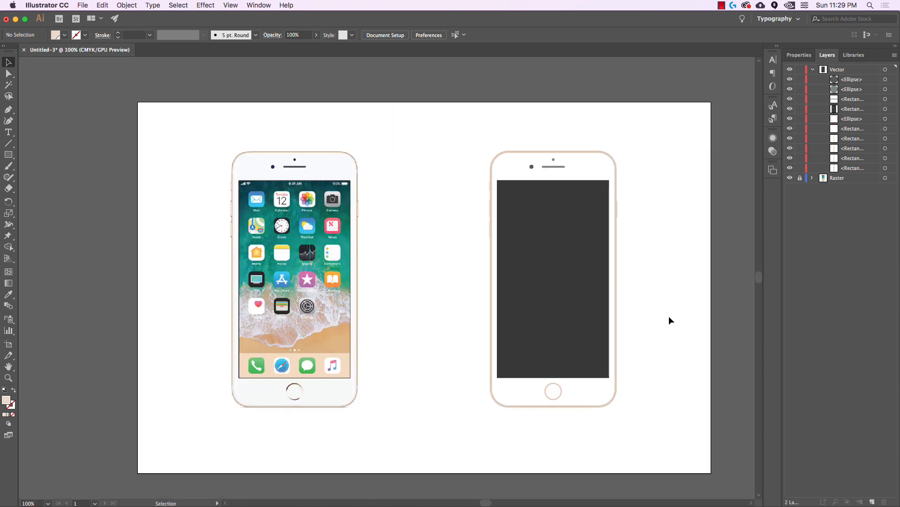
scroll(670, 316, down, 1)
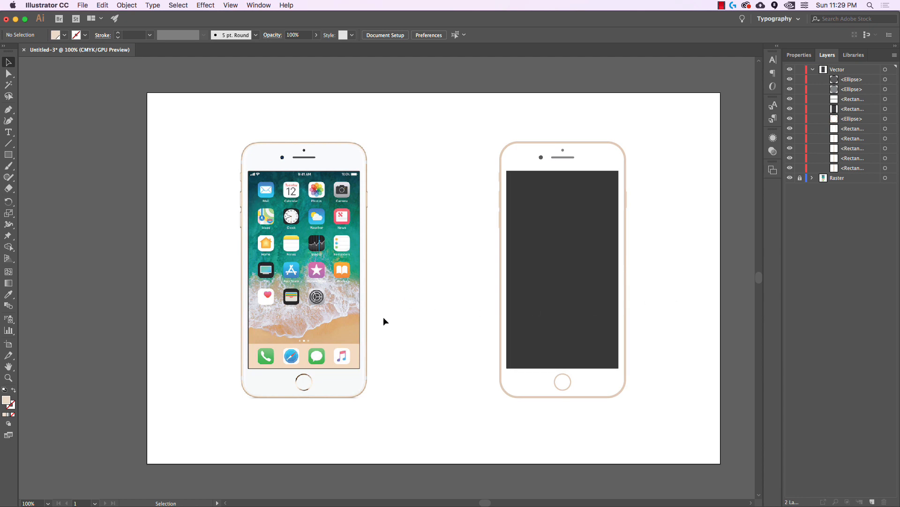
drag(649, 305, 728, 319)
scroll(661, 304, up, 1)
scroll(721, 320, down, 1)
scroll(610, 258, right, 3)
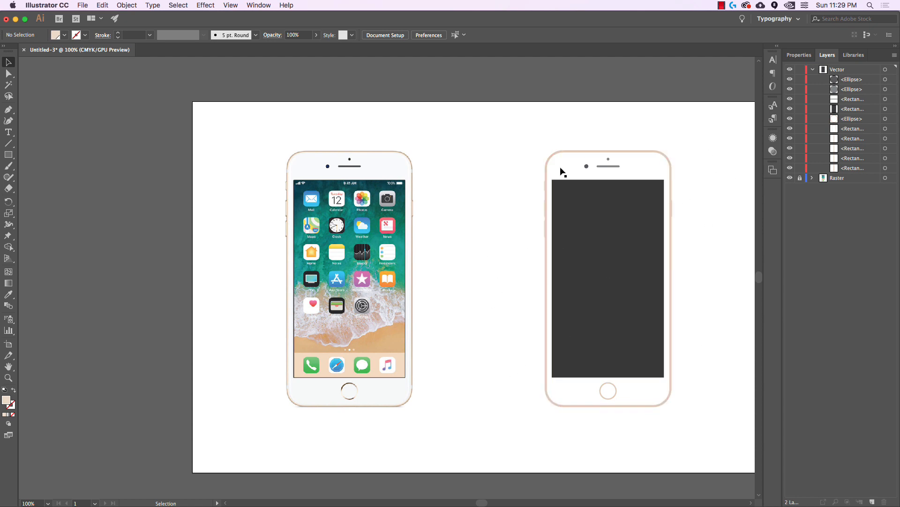
scroll(701, 302, down, 1)
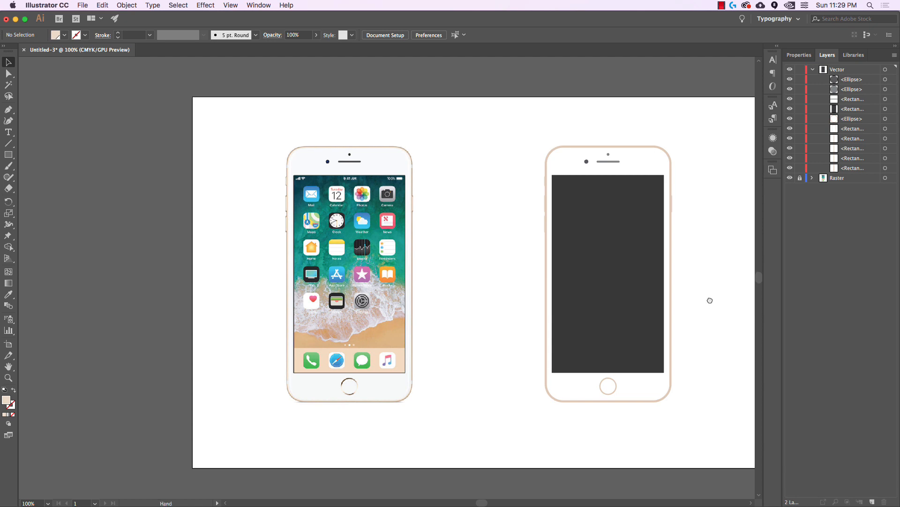
Thin the traced phone body's outer outline stroke from 4 pt to 3 pt
click(672, 289)
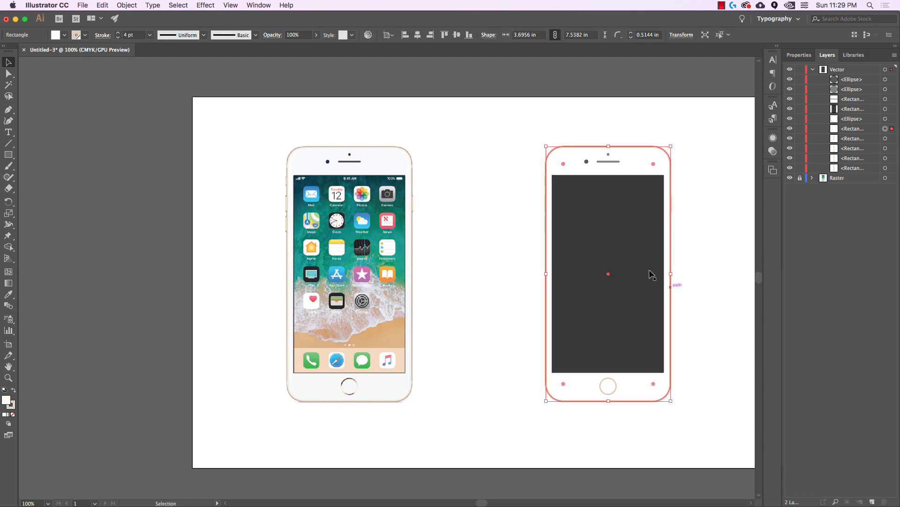
click(118, 37)
click(488, 158)
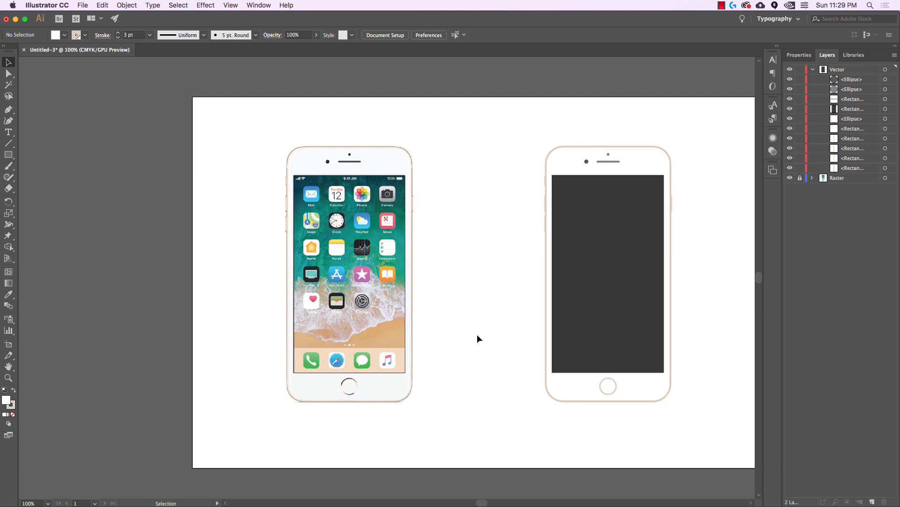
drag(477, 334, 413, 332)
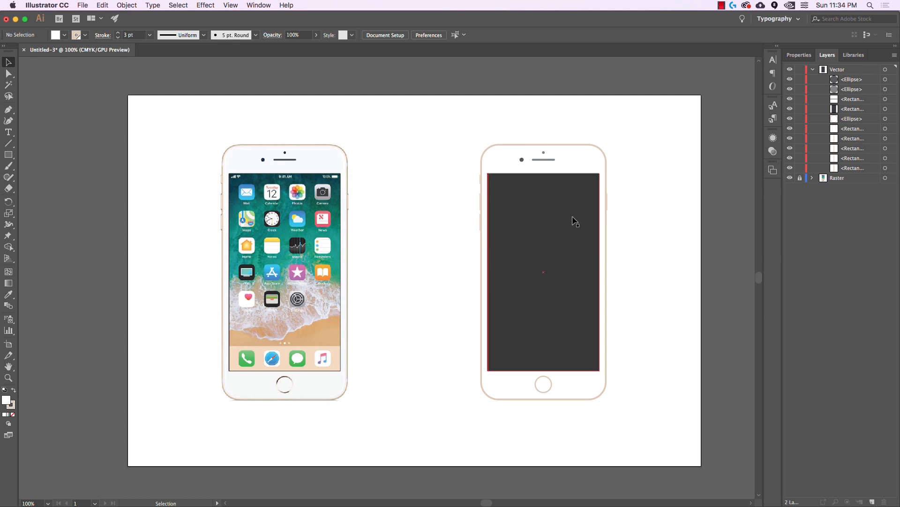
Save As Adobe PDF on the Desktop, replacing Untitled-3 with the student's name plus '_exercise_1'
click(83, 5)
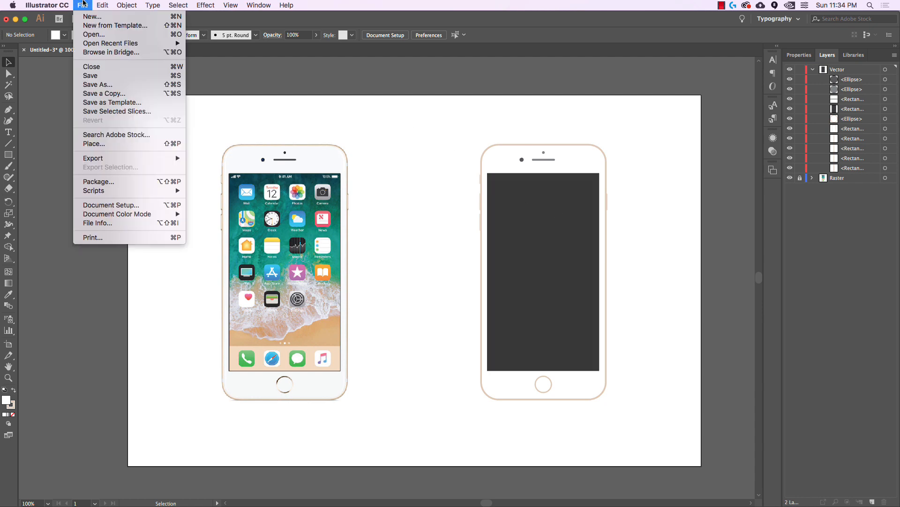
click(105, 85)
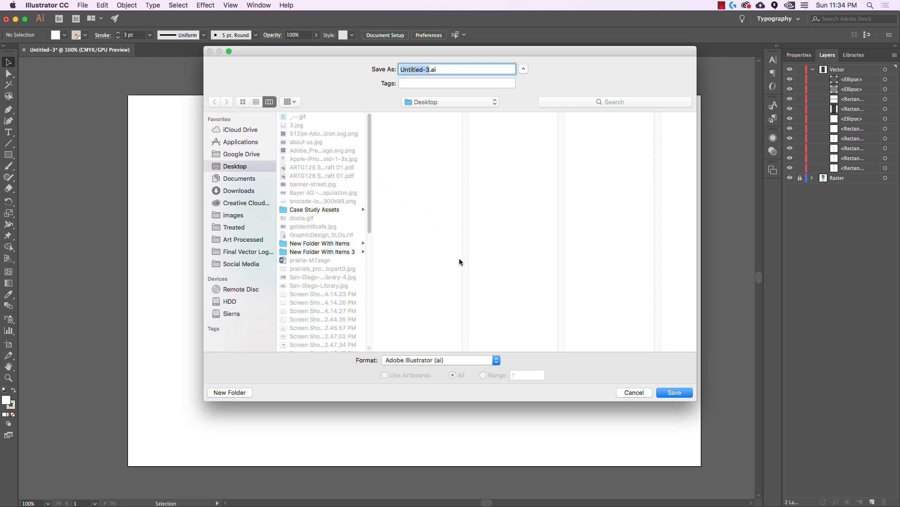
click(426, 362)
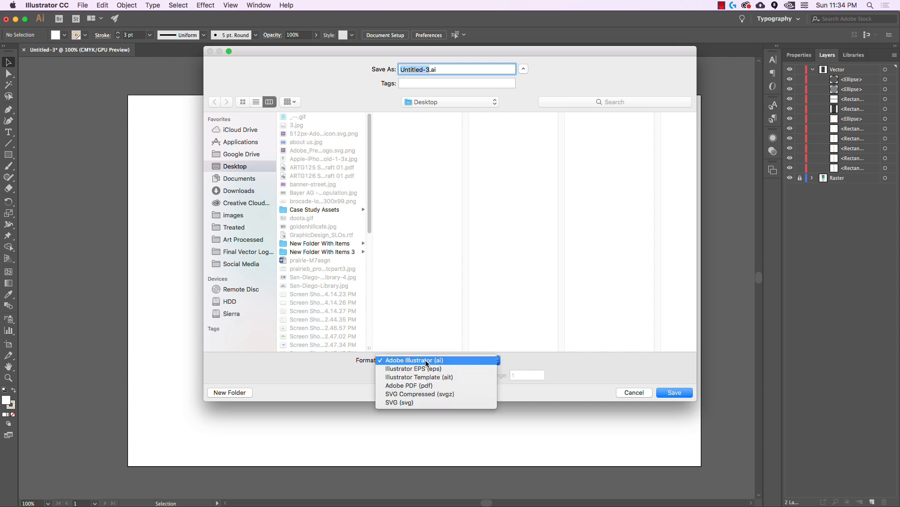
click(427, 387)
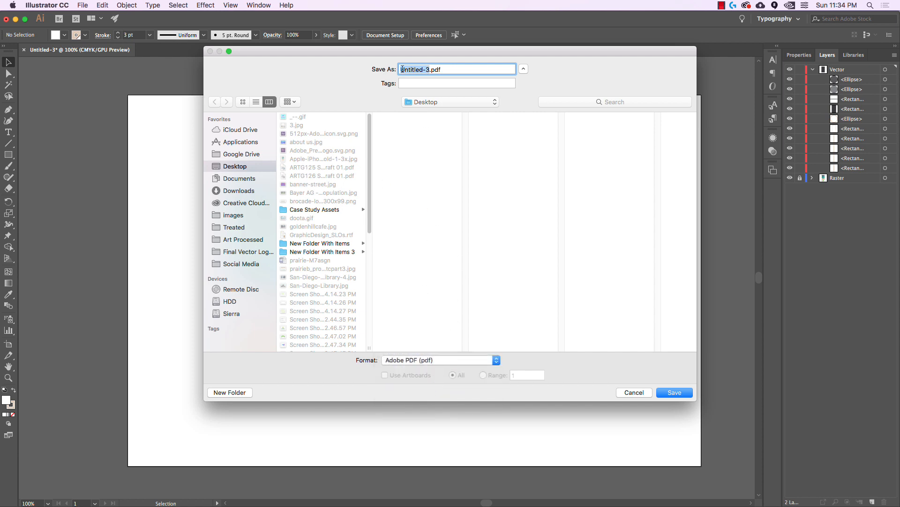
click(431, 69)
drag(430, 68, 384, 63)
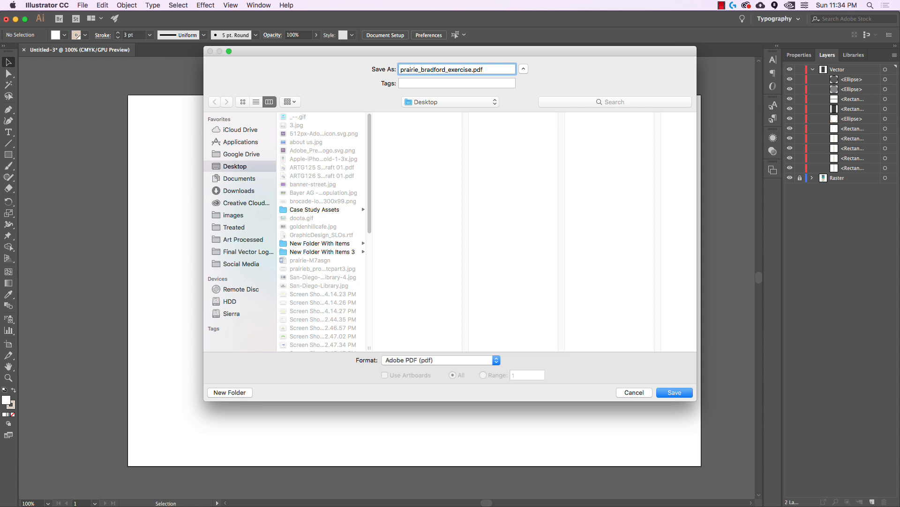
text(_1)
click(678, 392)
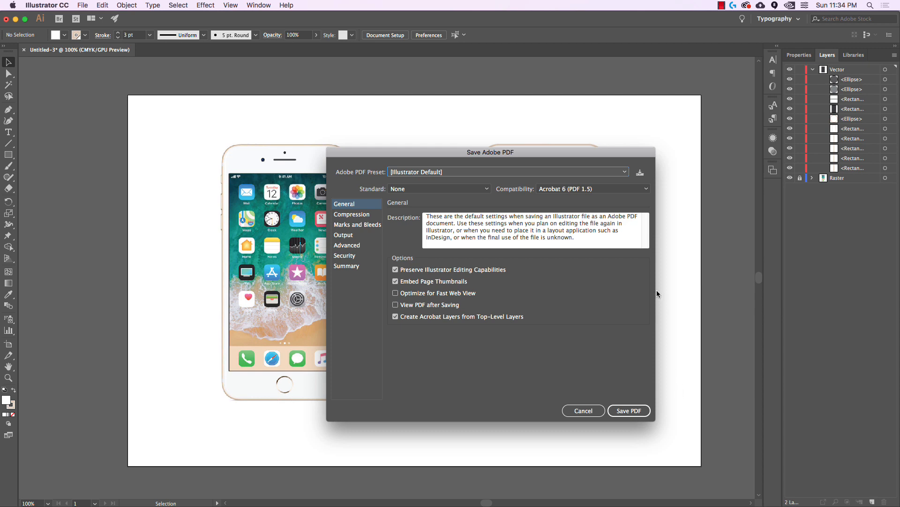
Review each PDF option section, then save the PDF with the [Illustrator Default] preset
click(357, 219)
click(355, 225)
click(352, 234)
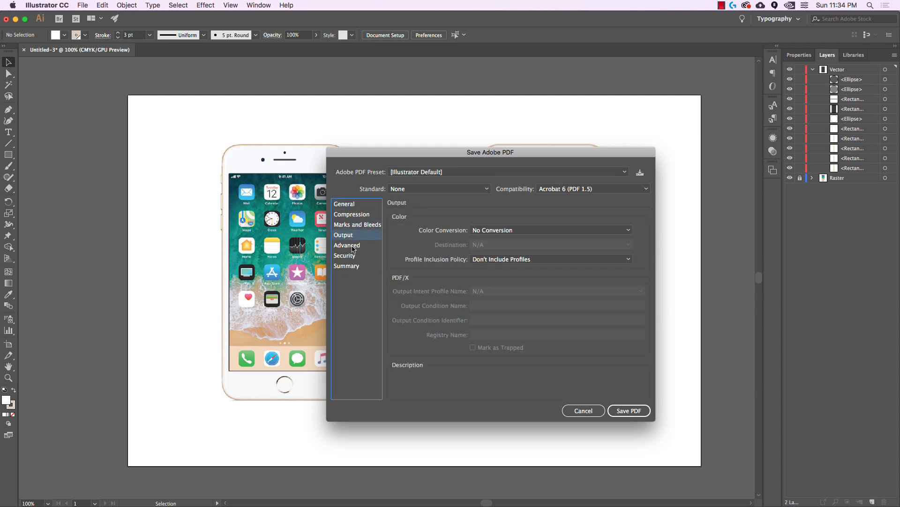
click(353, 247)
click(355, 256)
click(353, 266)
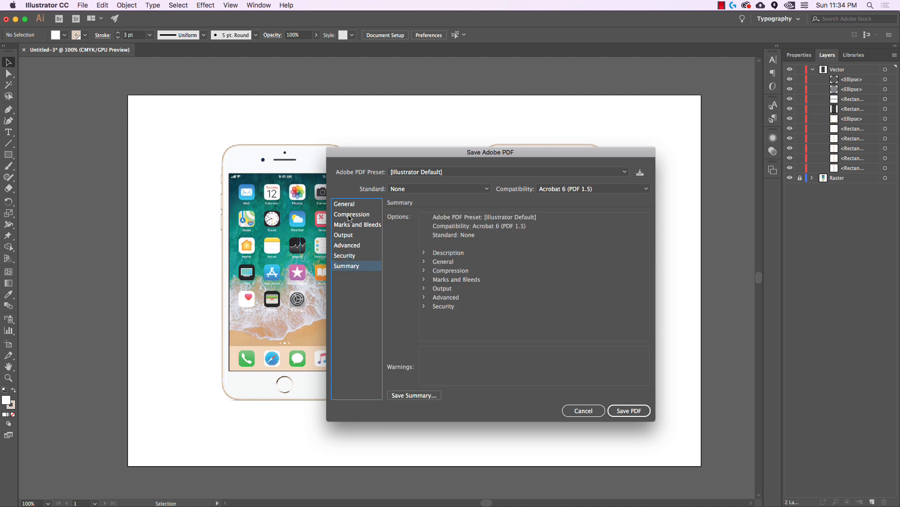
click(350, 205)
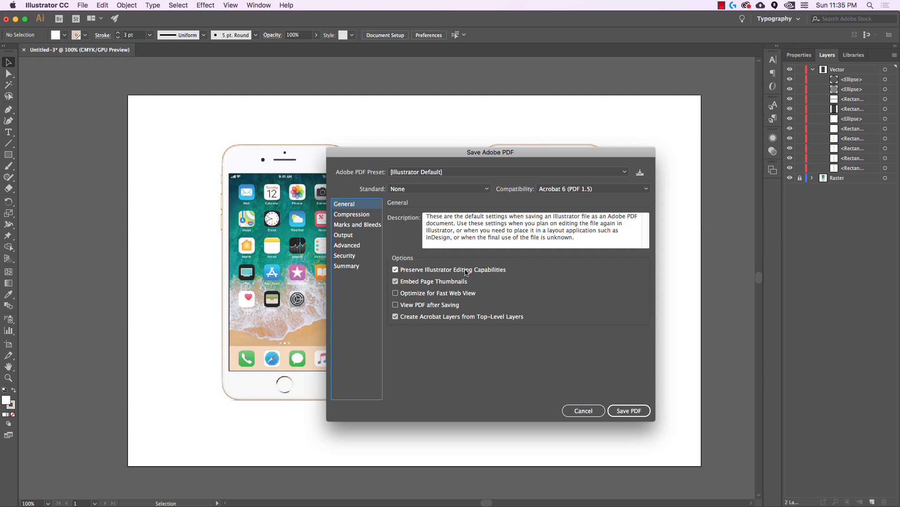
click(627, 411)
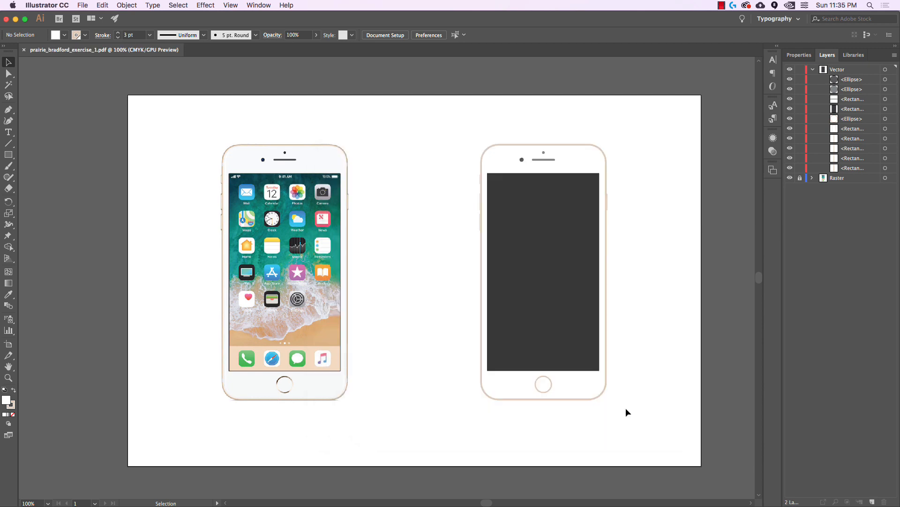